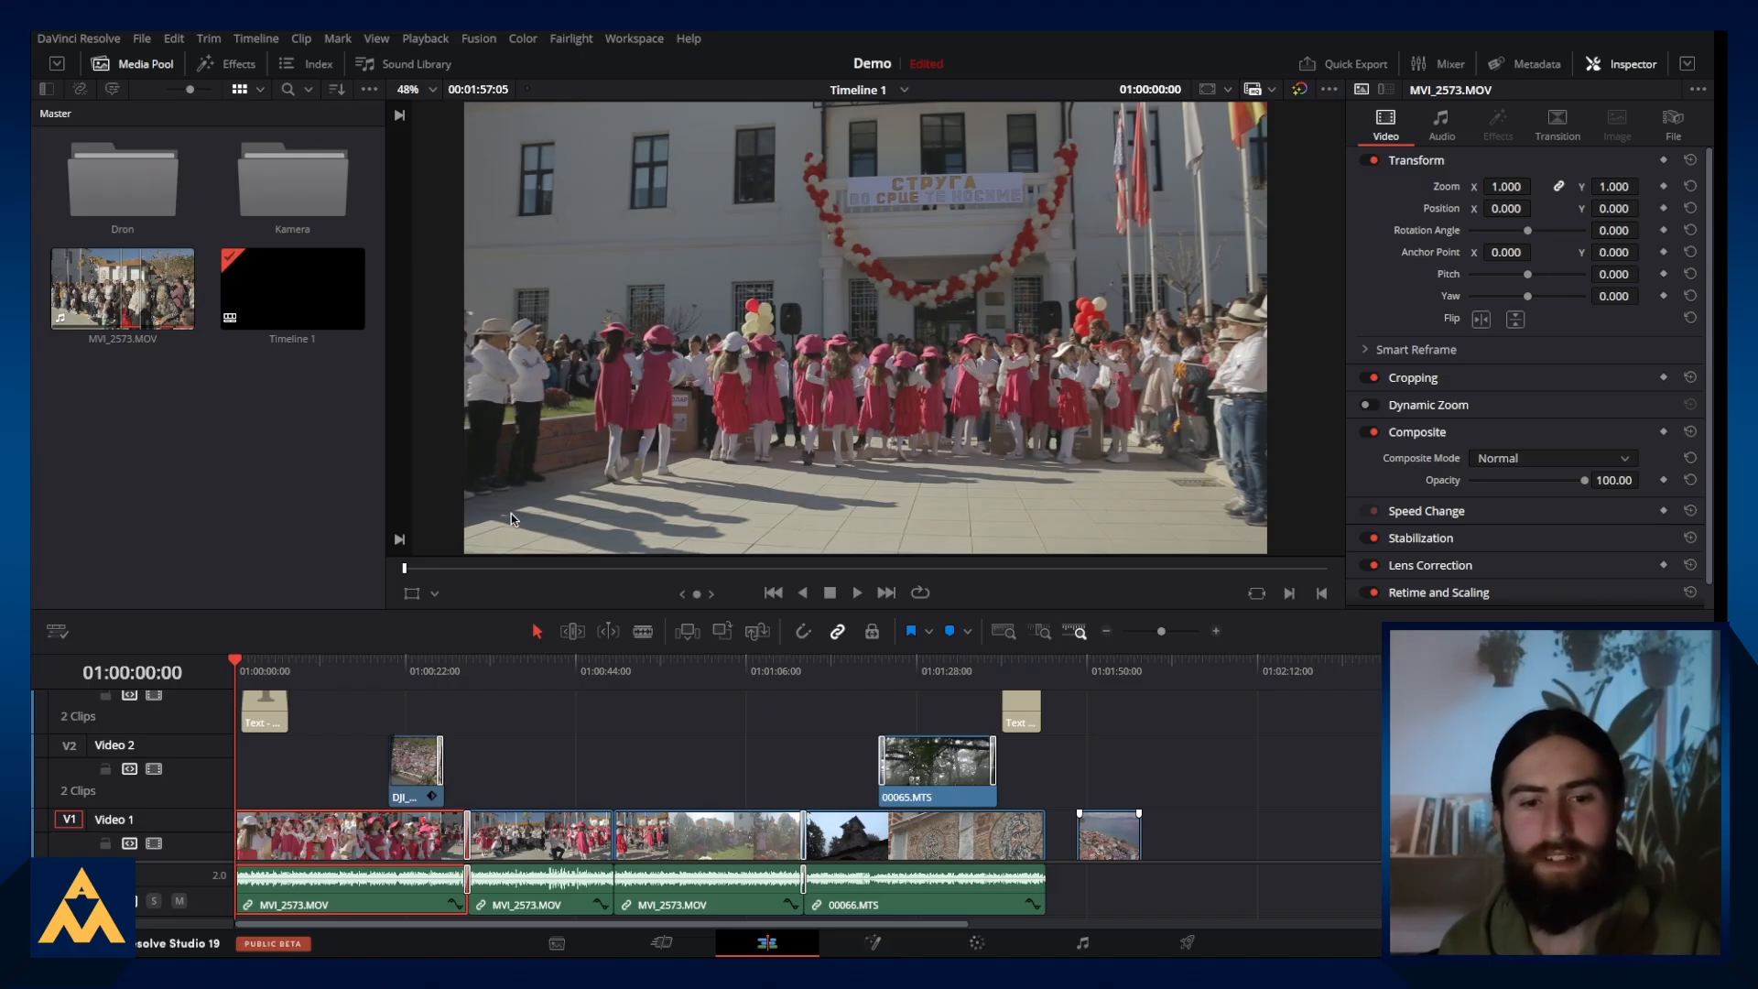
pyautogui.click(172, 307)
pyautogui.moveTo(188, 321); pyautogui.dragTo(216, 404)
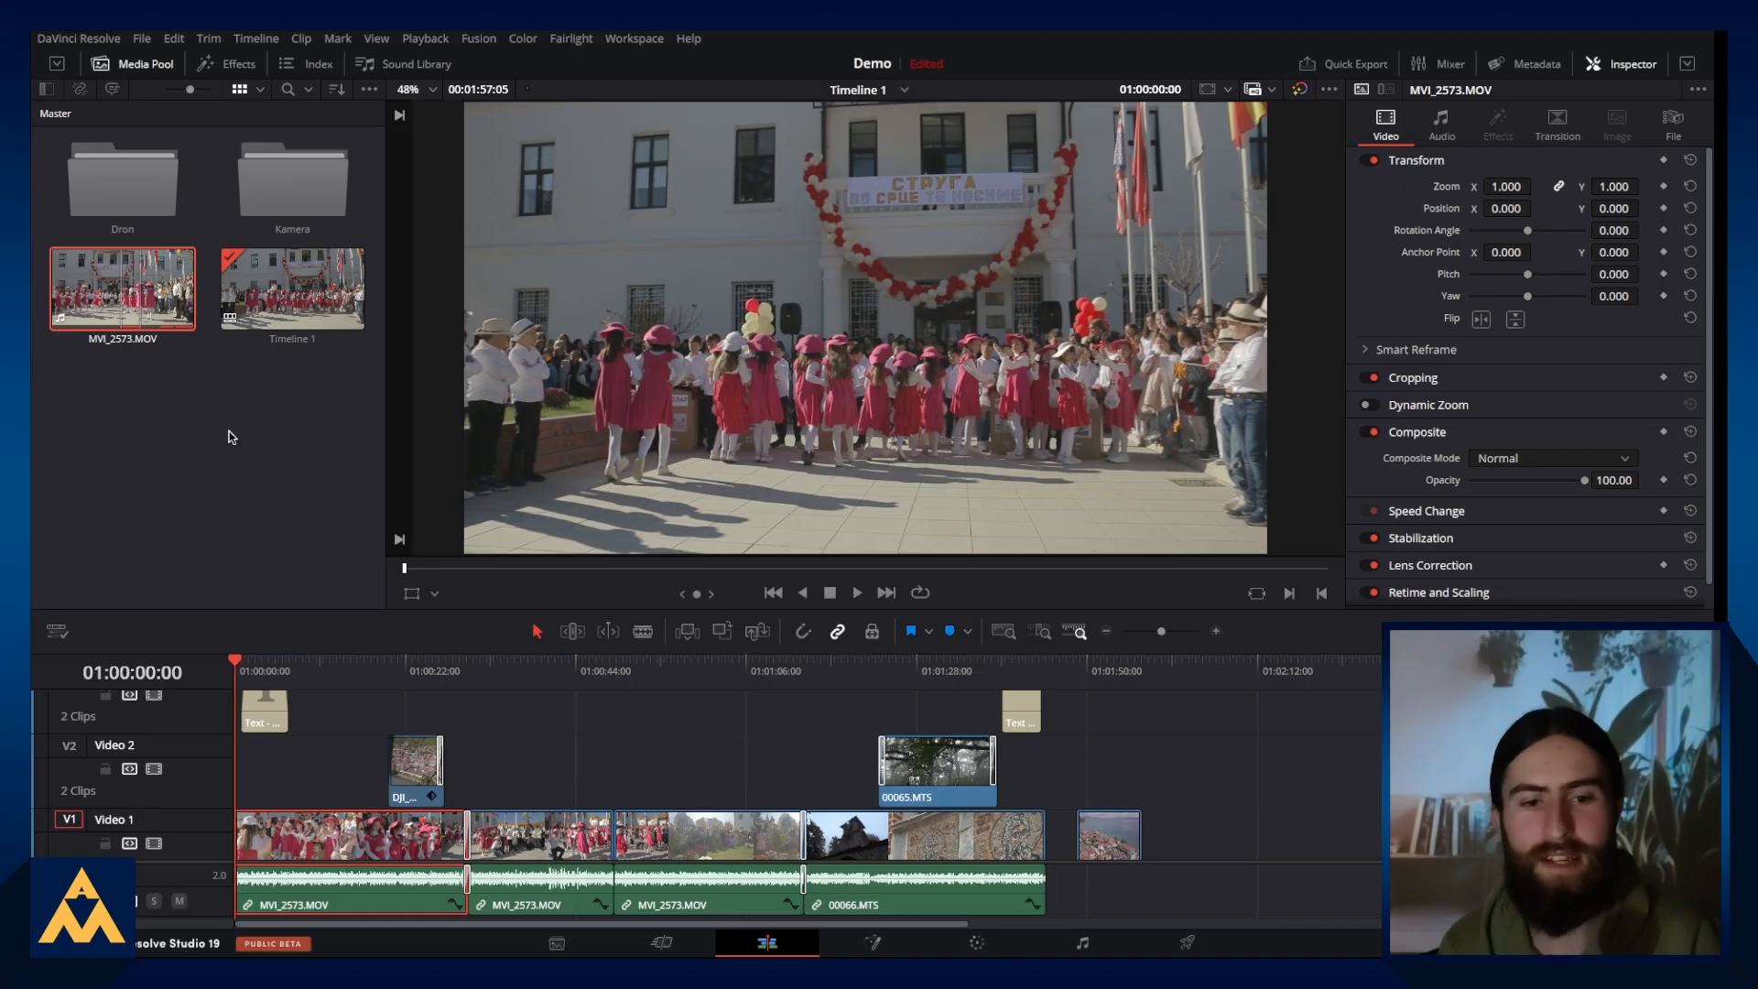
pyautogui.click(229, 438)
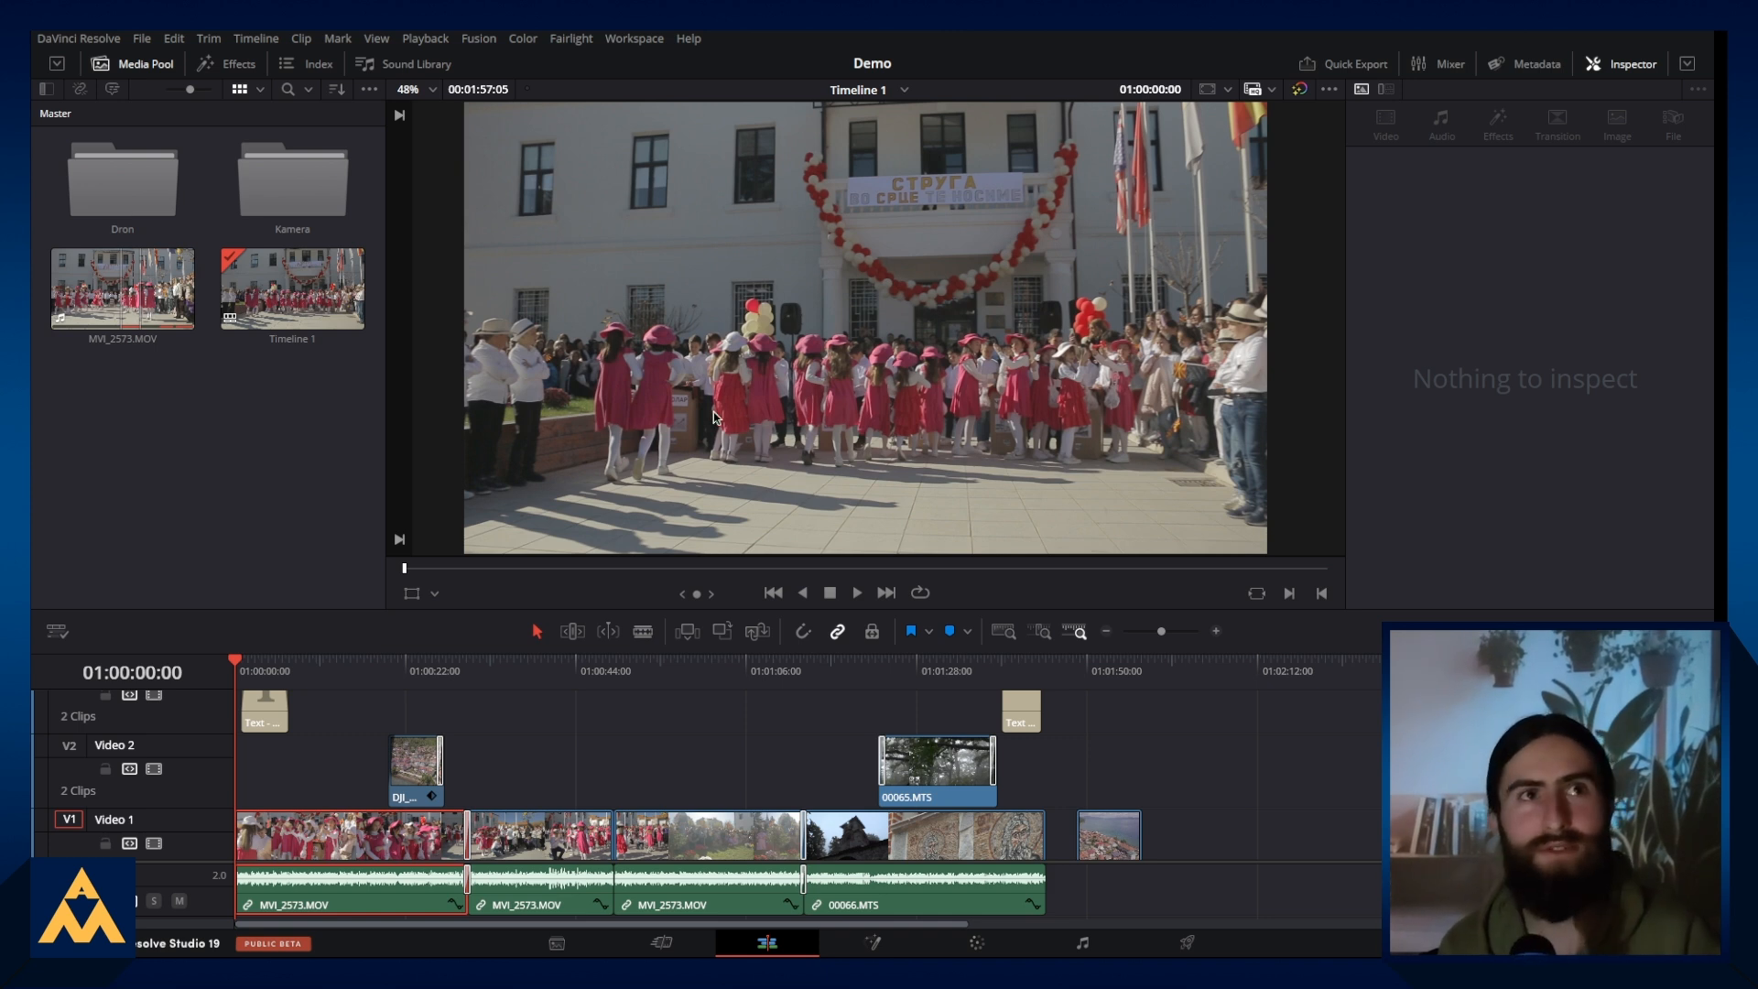
# Step: Open the project settings at the timeline format options and move the dialog clear of the centre of the viewer
pyautogui.click(177, 38)
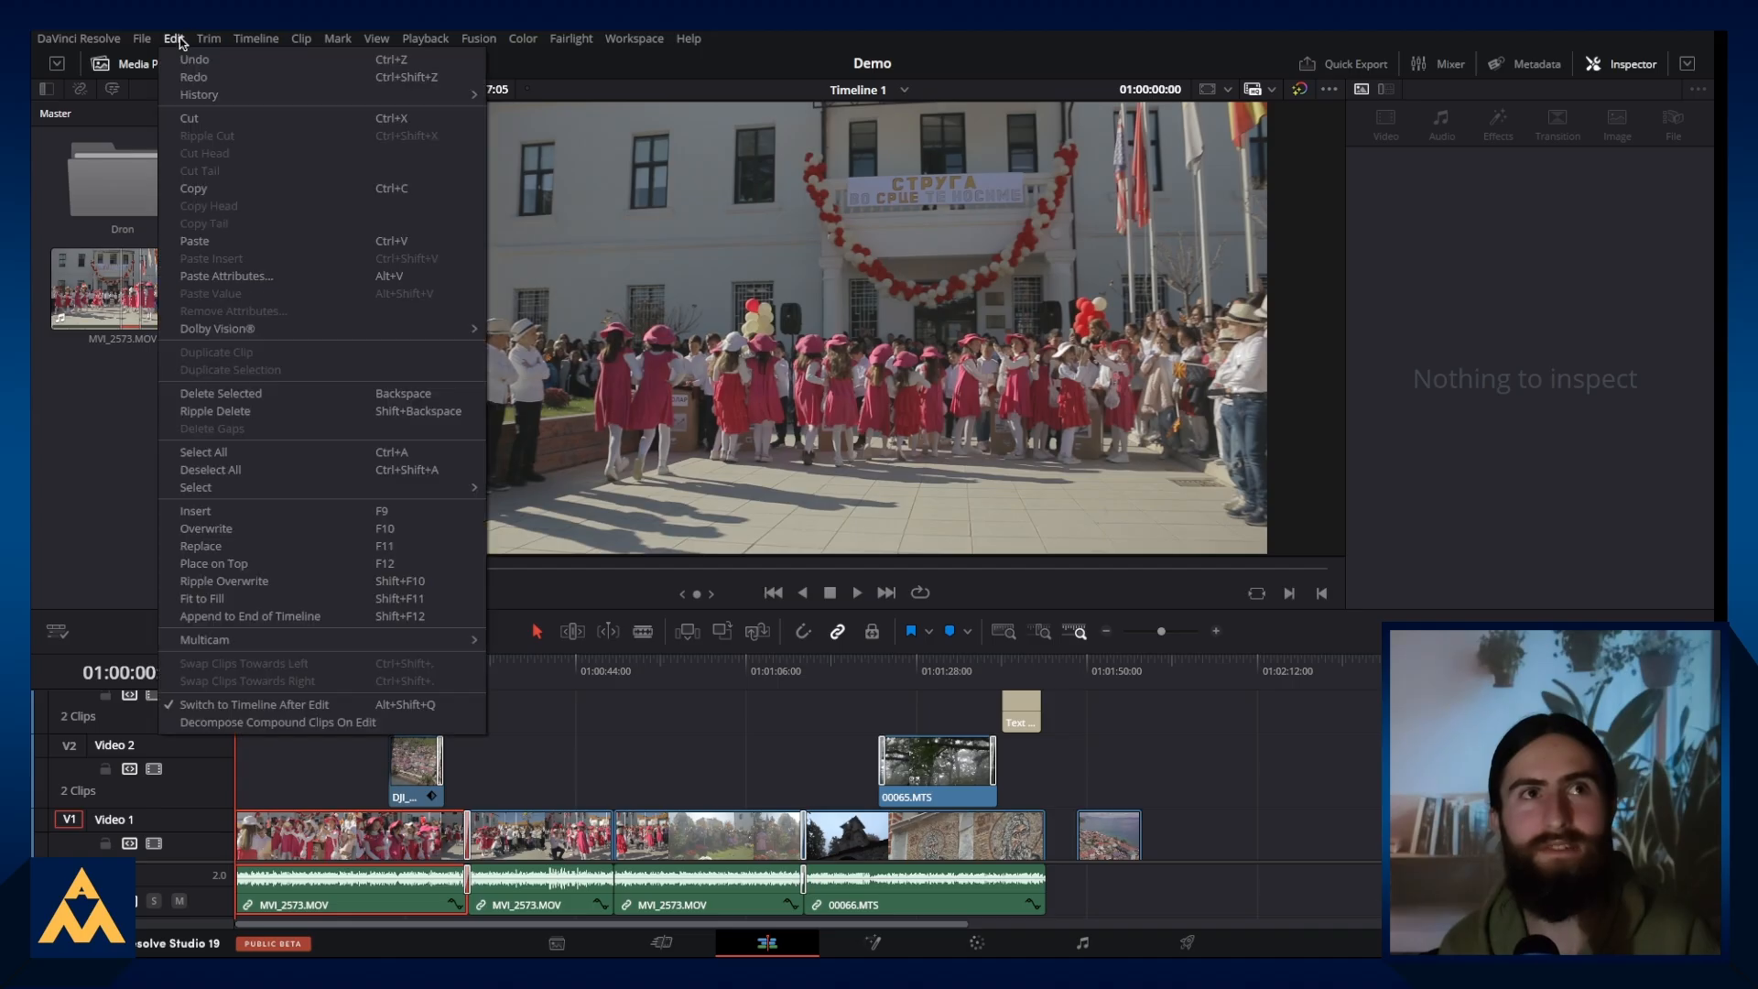
pyautogui.moveTo(142, 39)
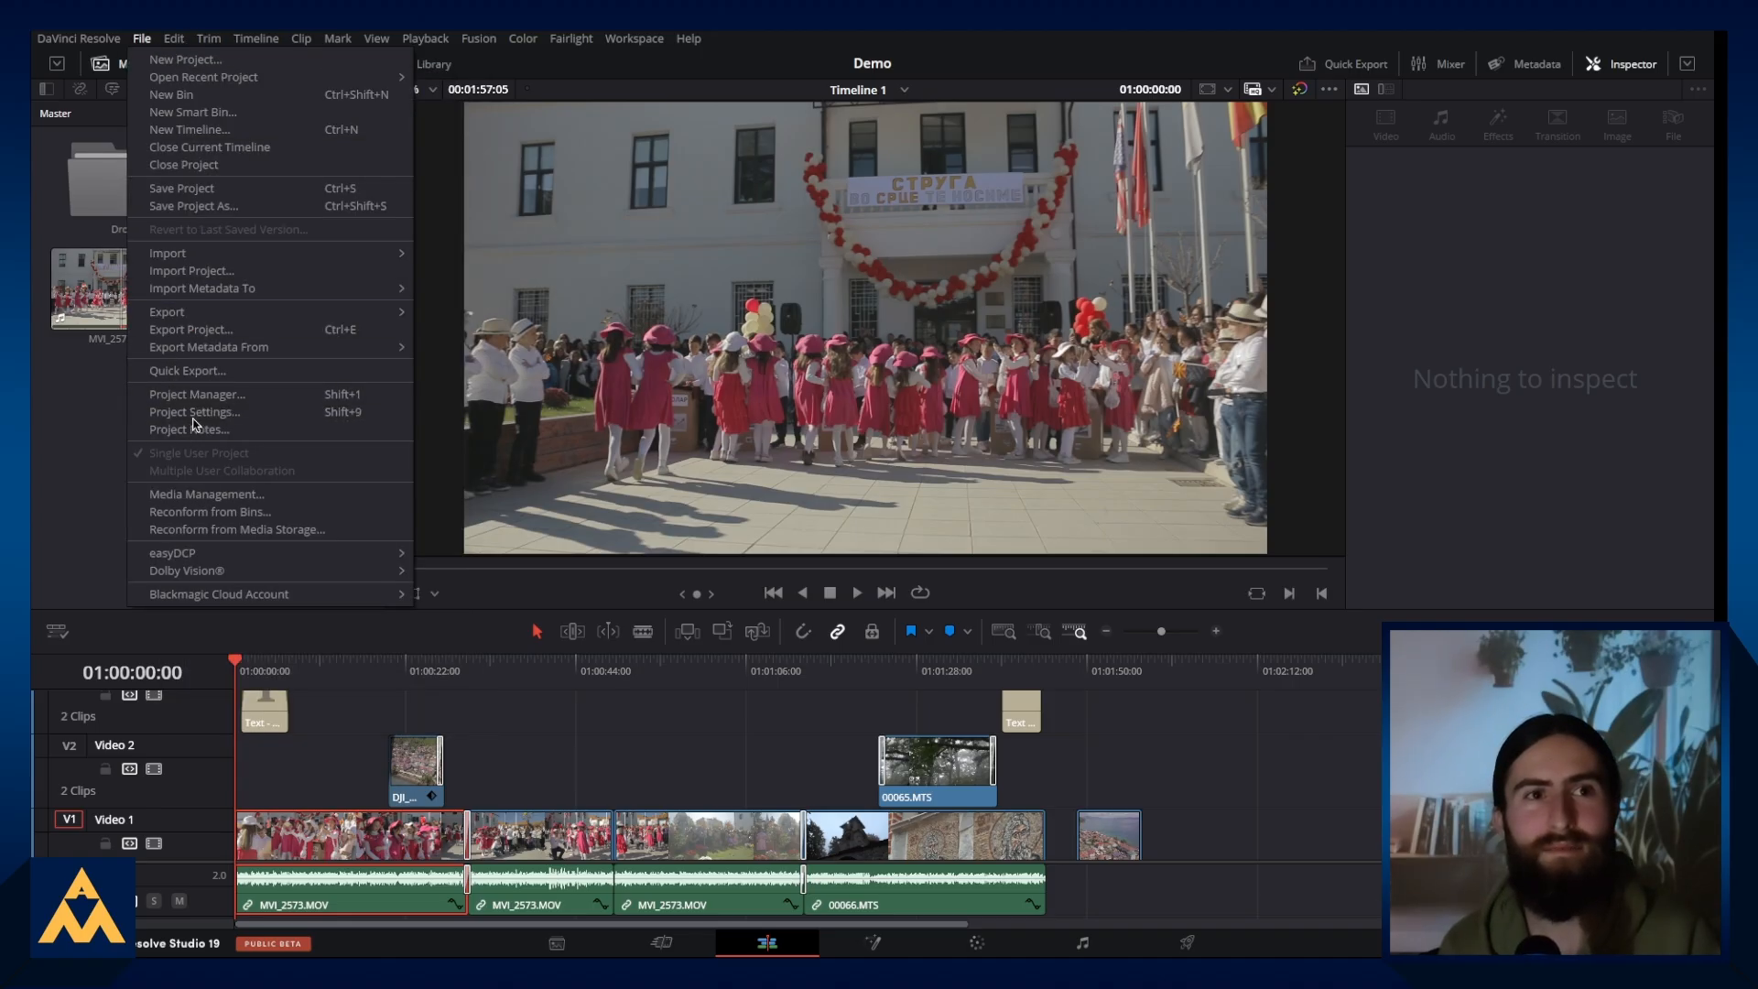
pyautogui.click(352, 420)
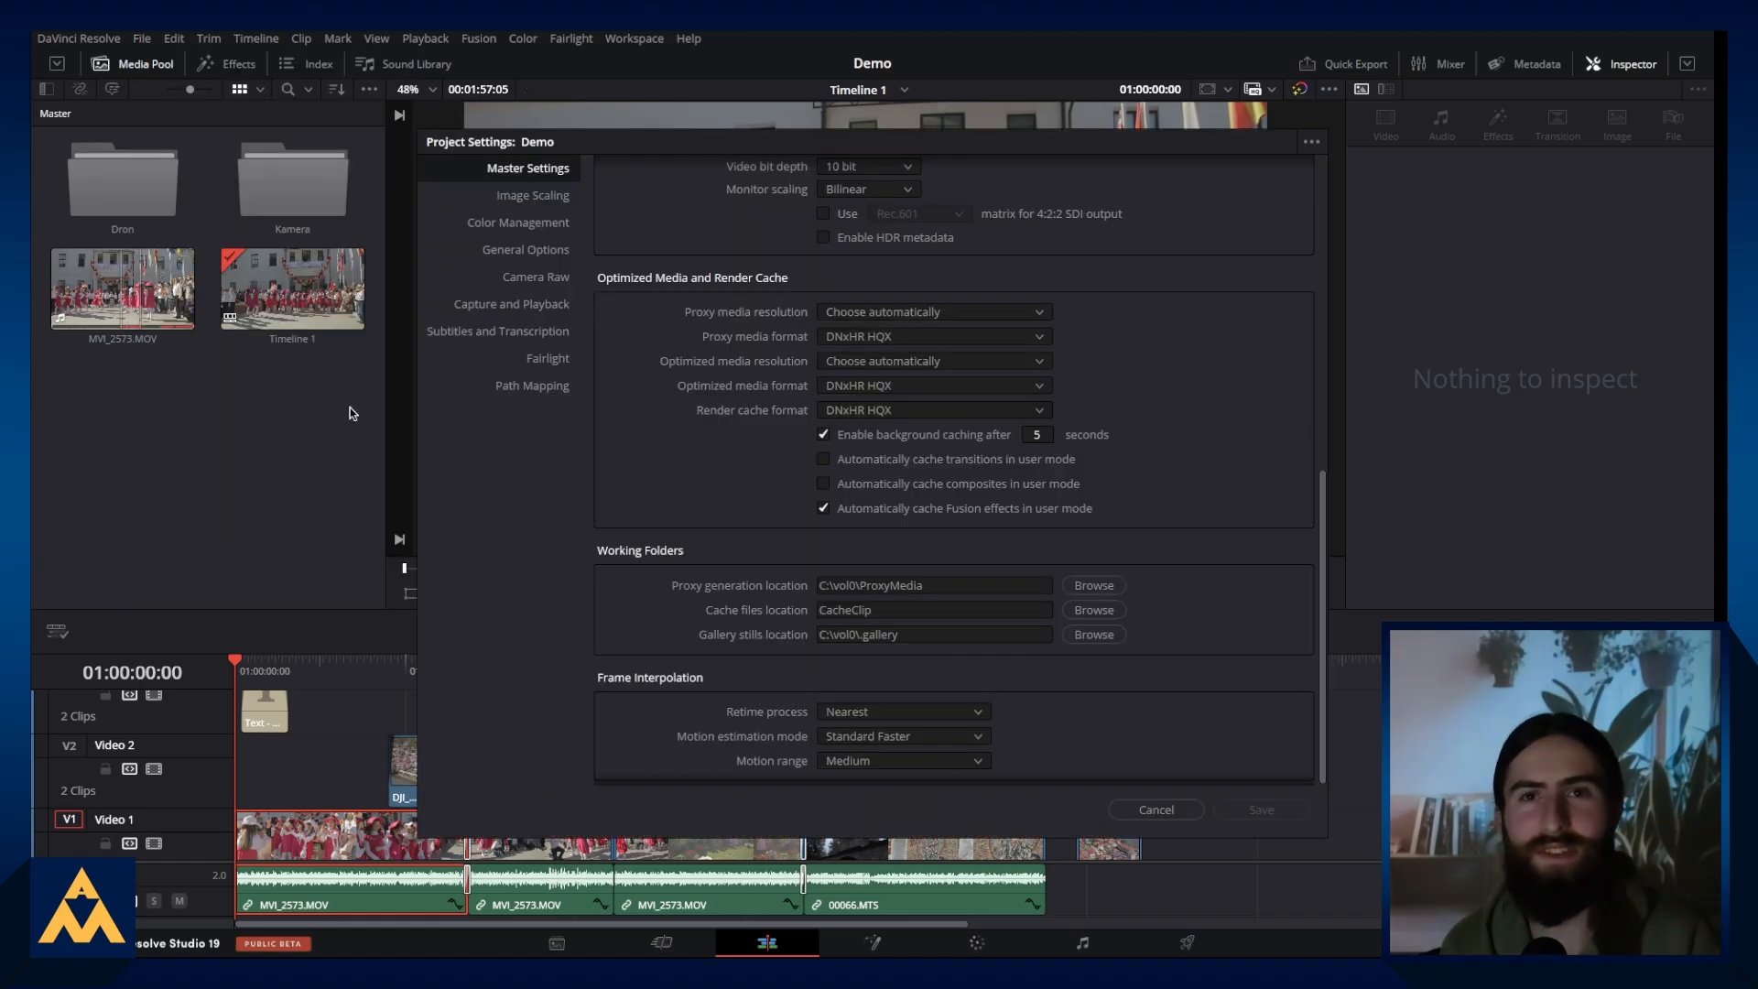
pyautogui.scroll(5, 974, 411)
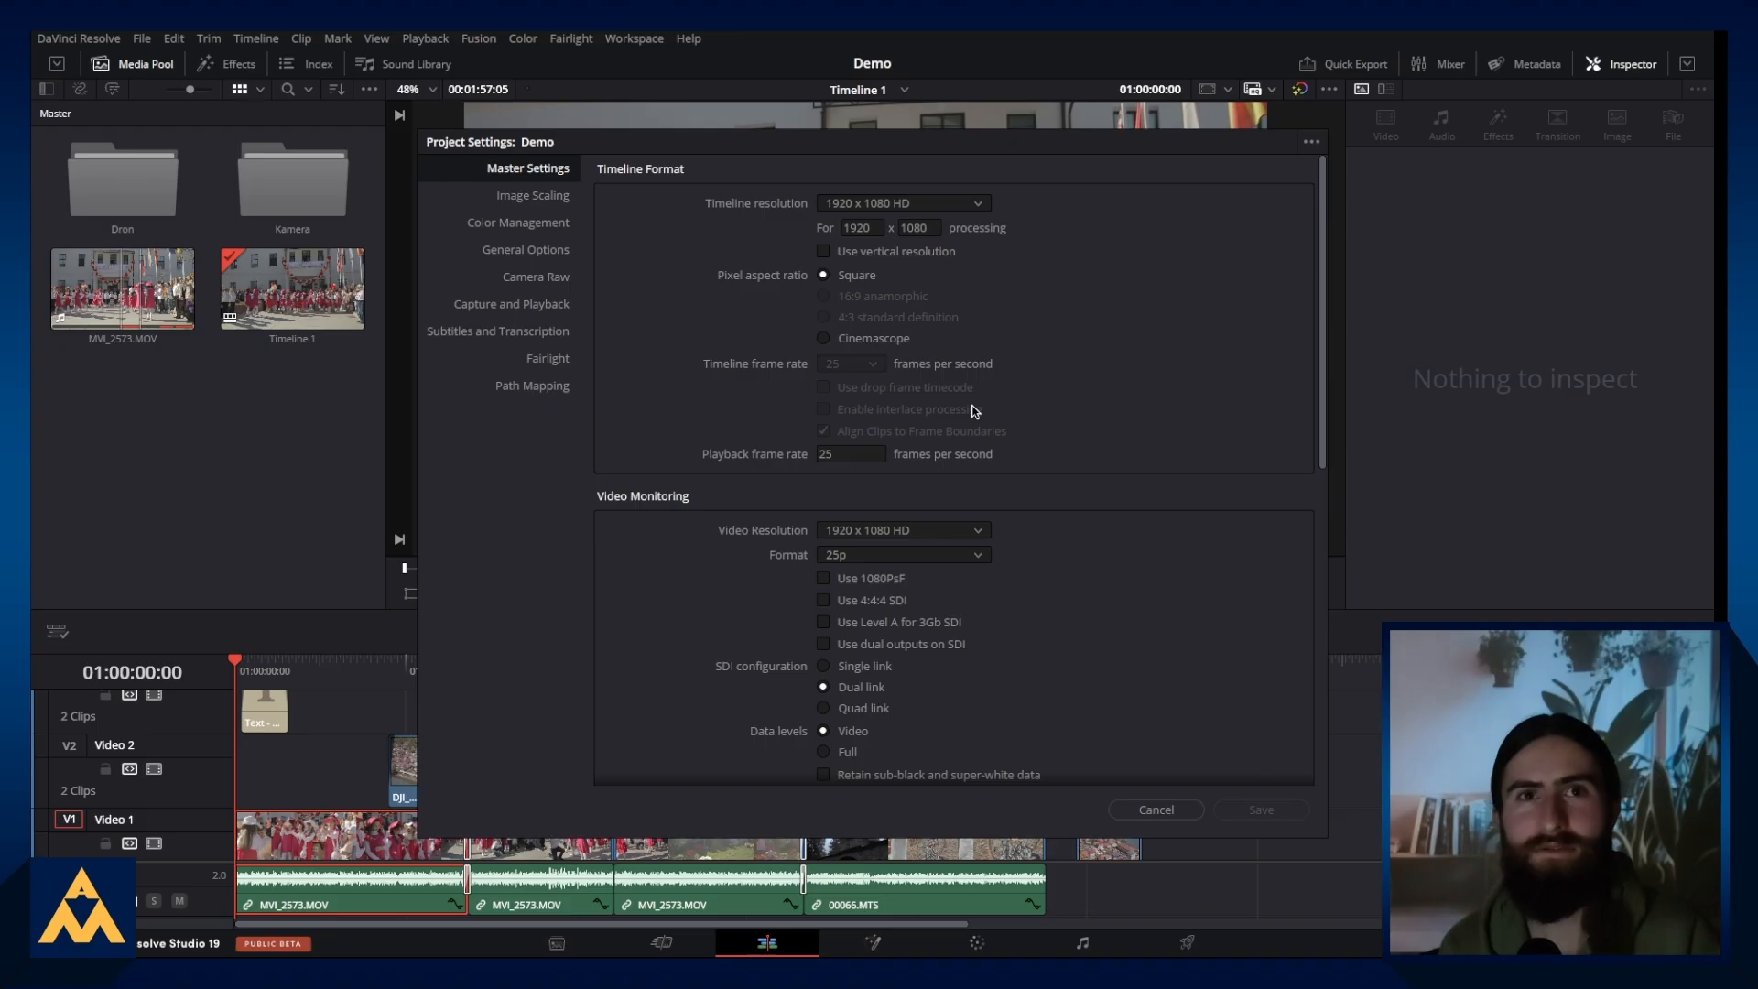
pyautogui.moveTo(959, 147); pyautogui.dragTo(761, 117)
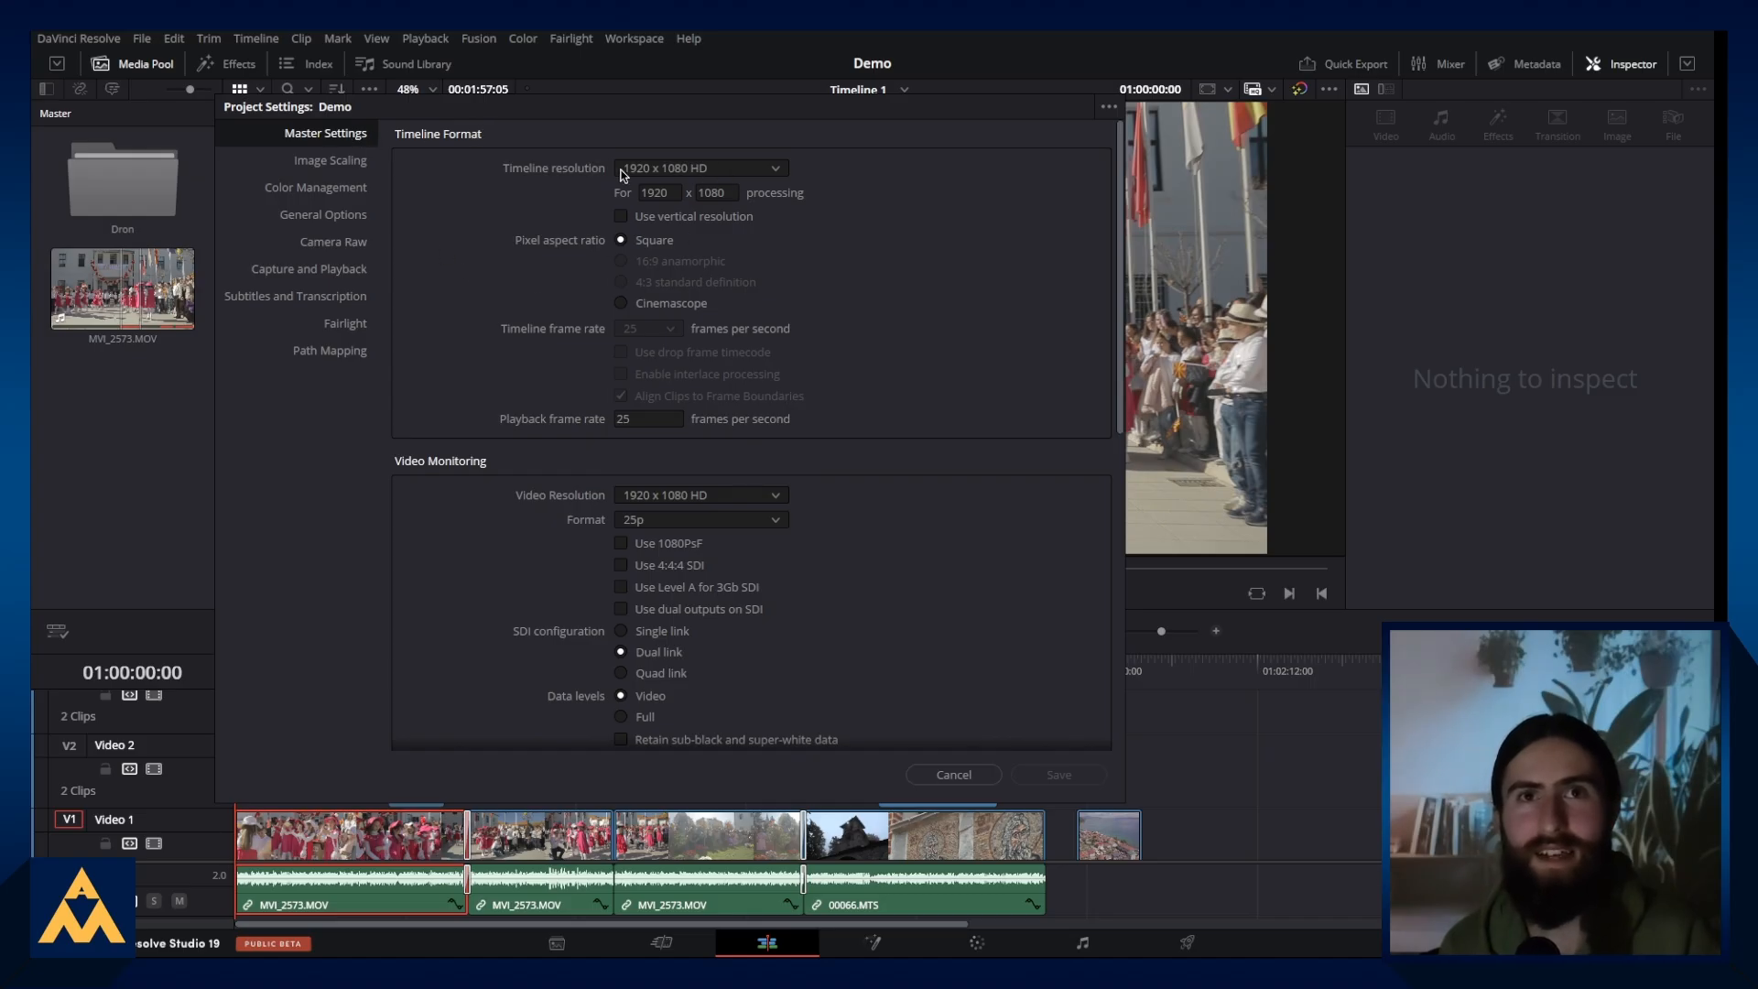
# Step: Try the Custom timeline resolution and the vertical resolution option in the timeline format settings
pyautogui.click(683, 169)
pyautogui.scroll(-3, 710, 339)
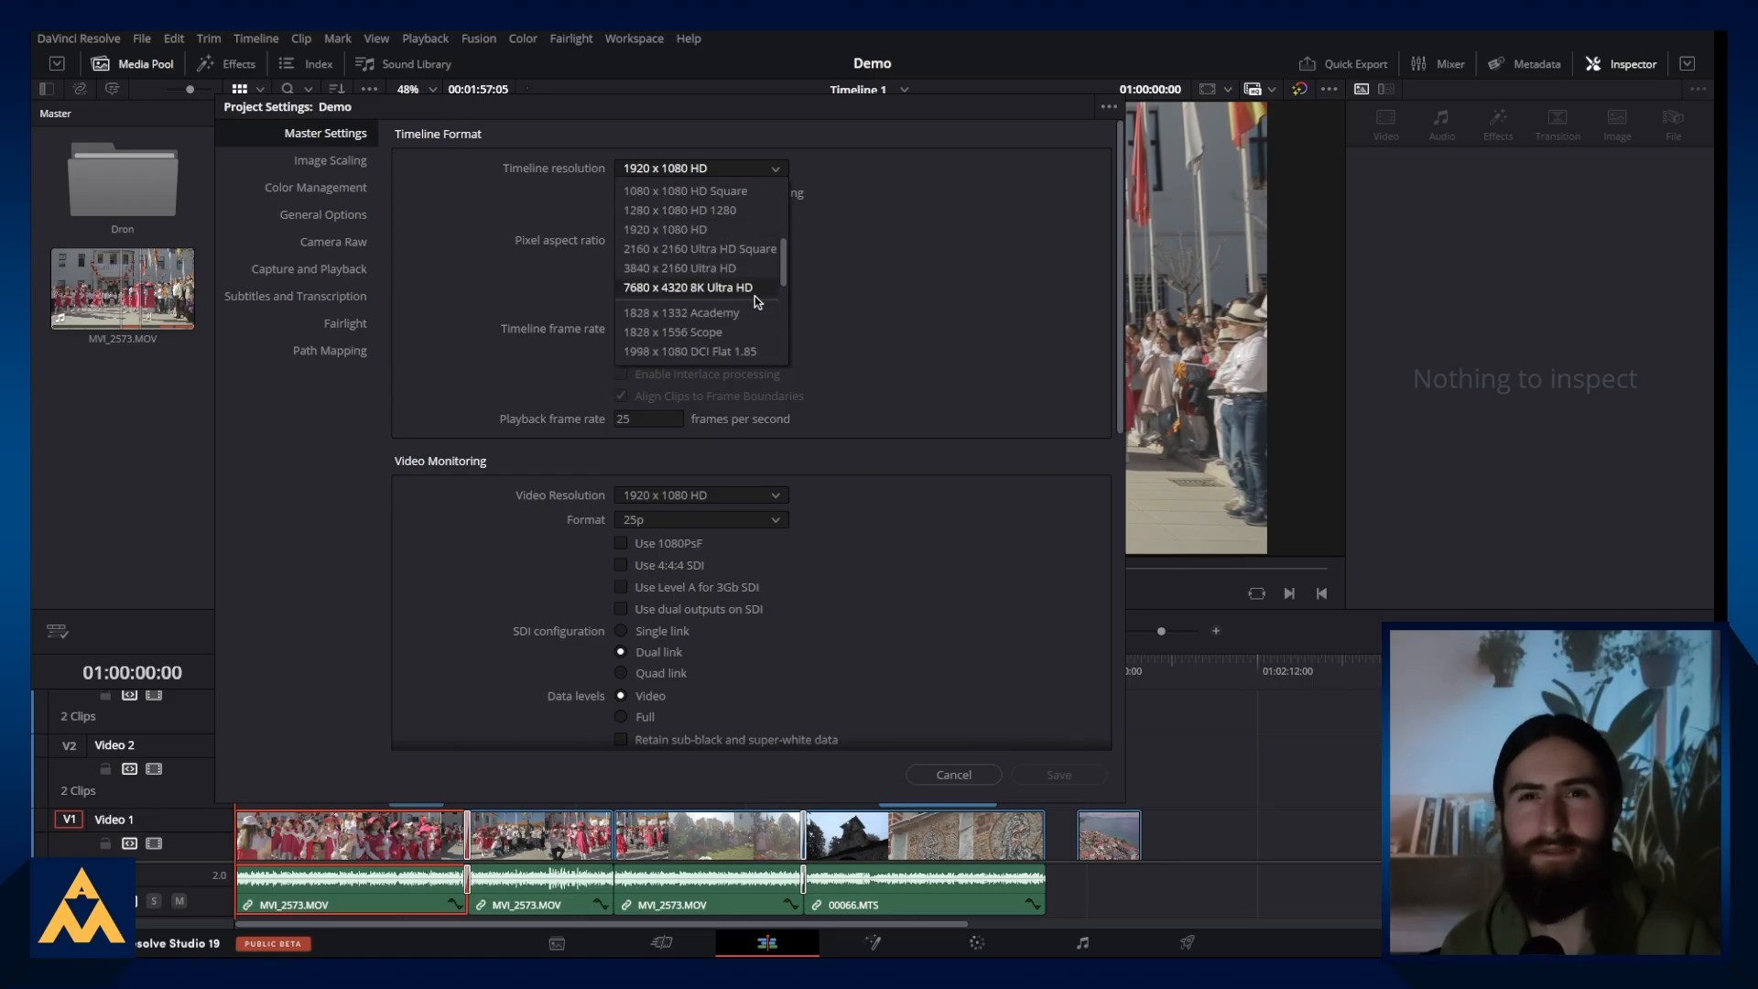
pyautogui.scroll(-5, 711, 302)
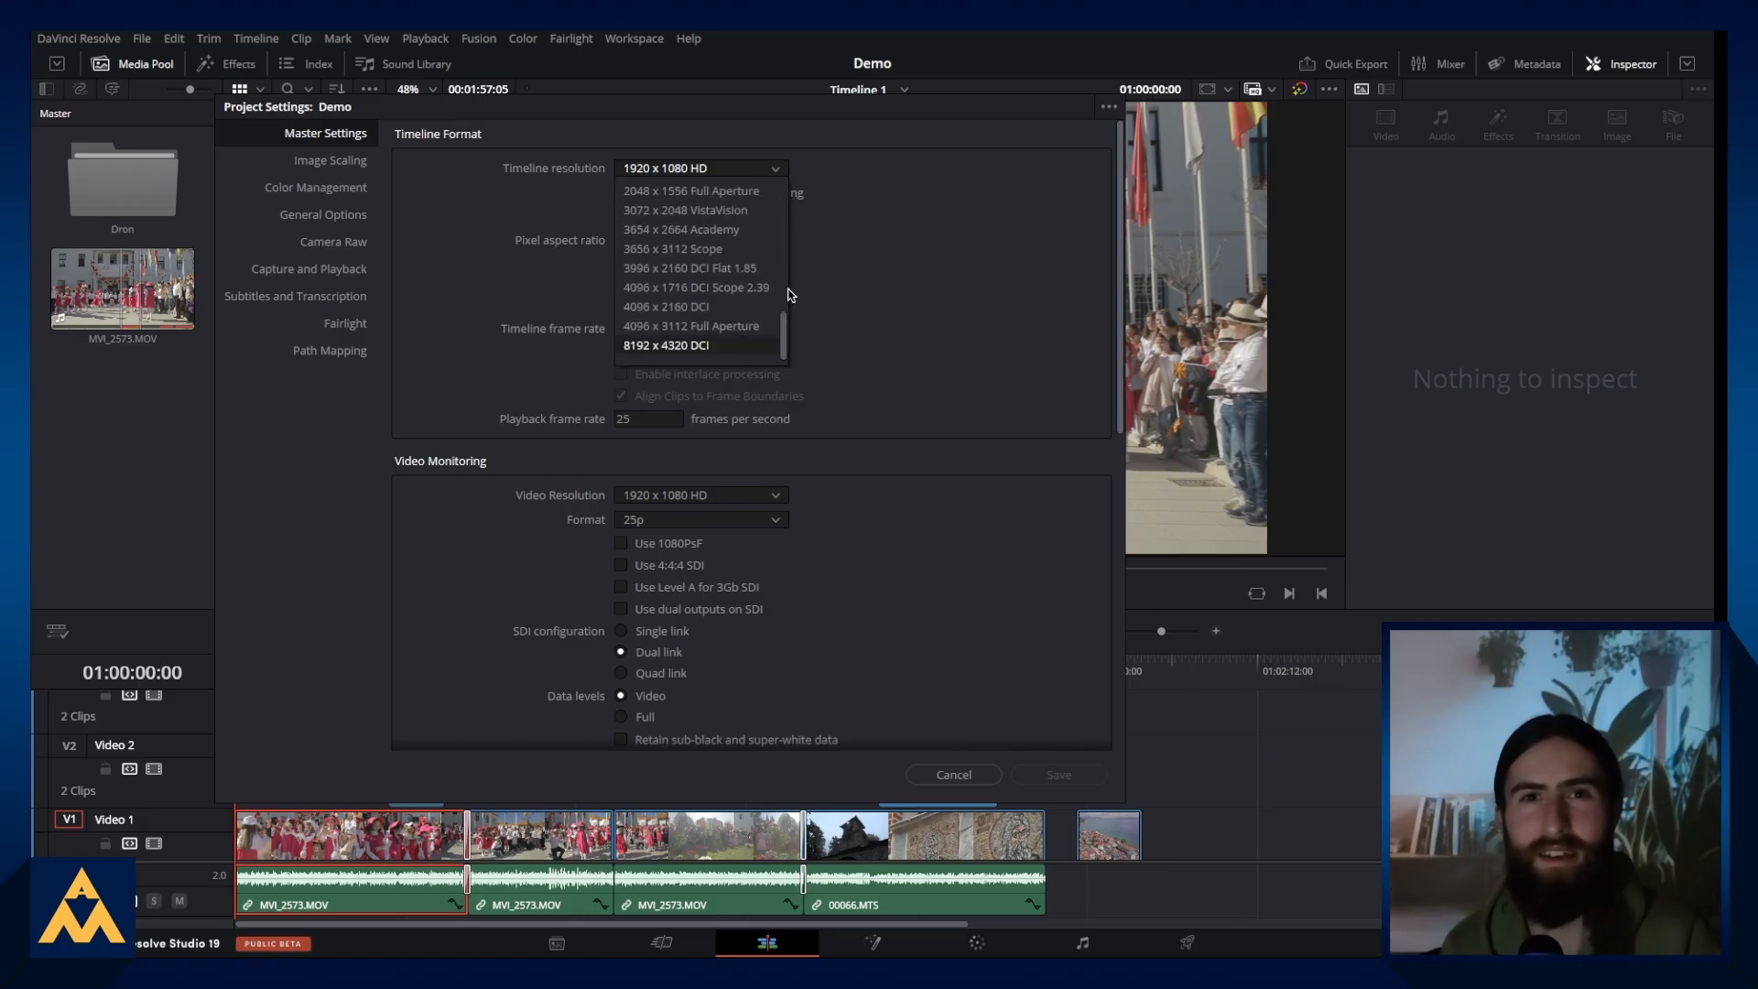
pyautogui.scroll(8, 710, 293)
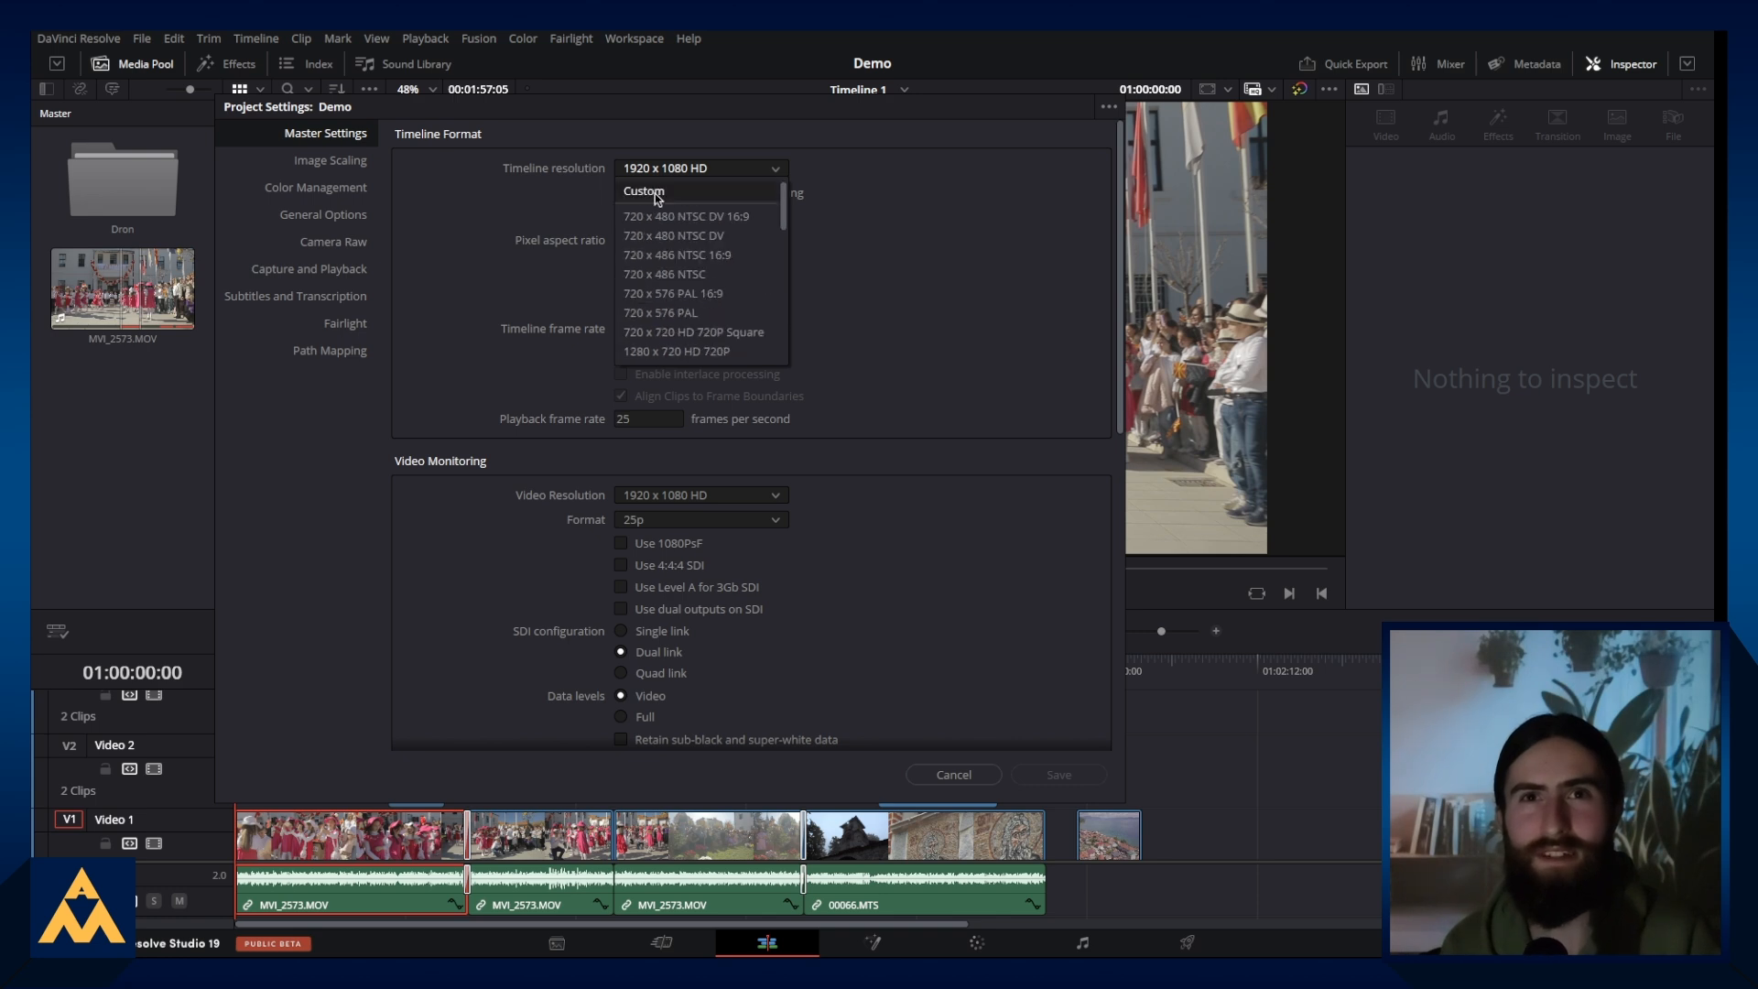
pyautogui.click(693, 194)
pyautogui.click(694, 169)
pyautogui.click(551, 209)
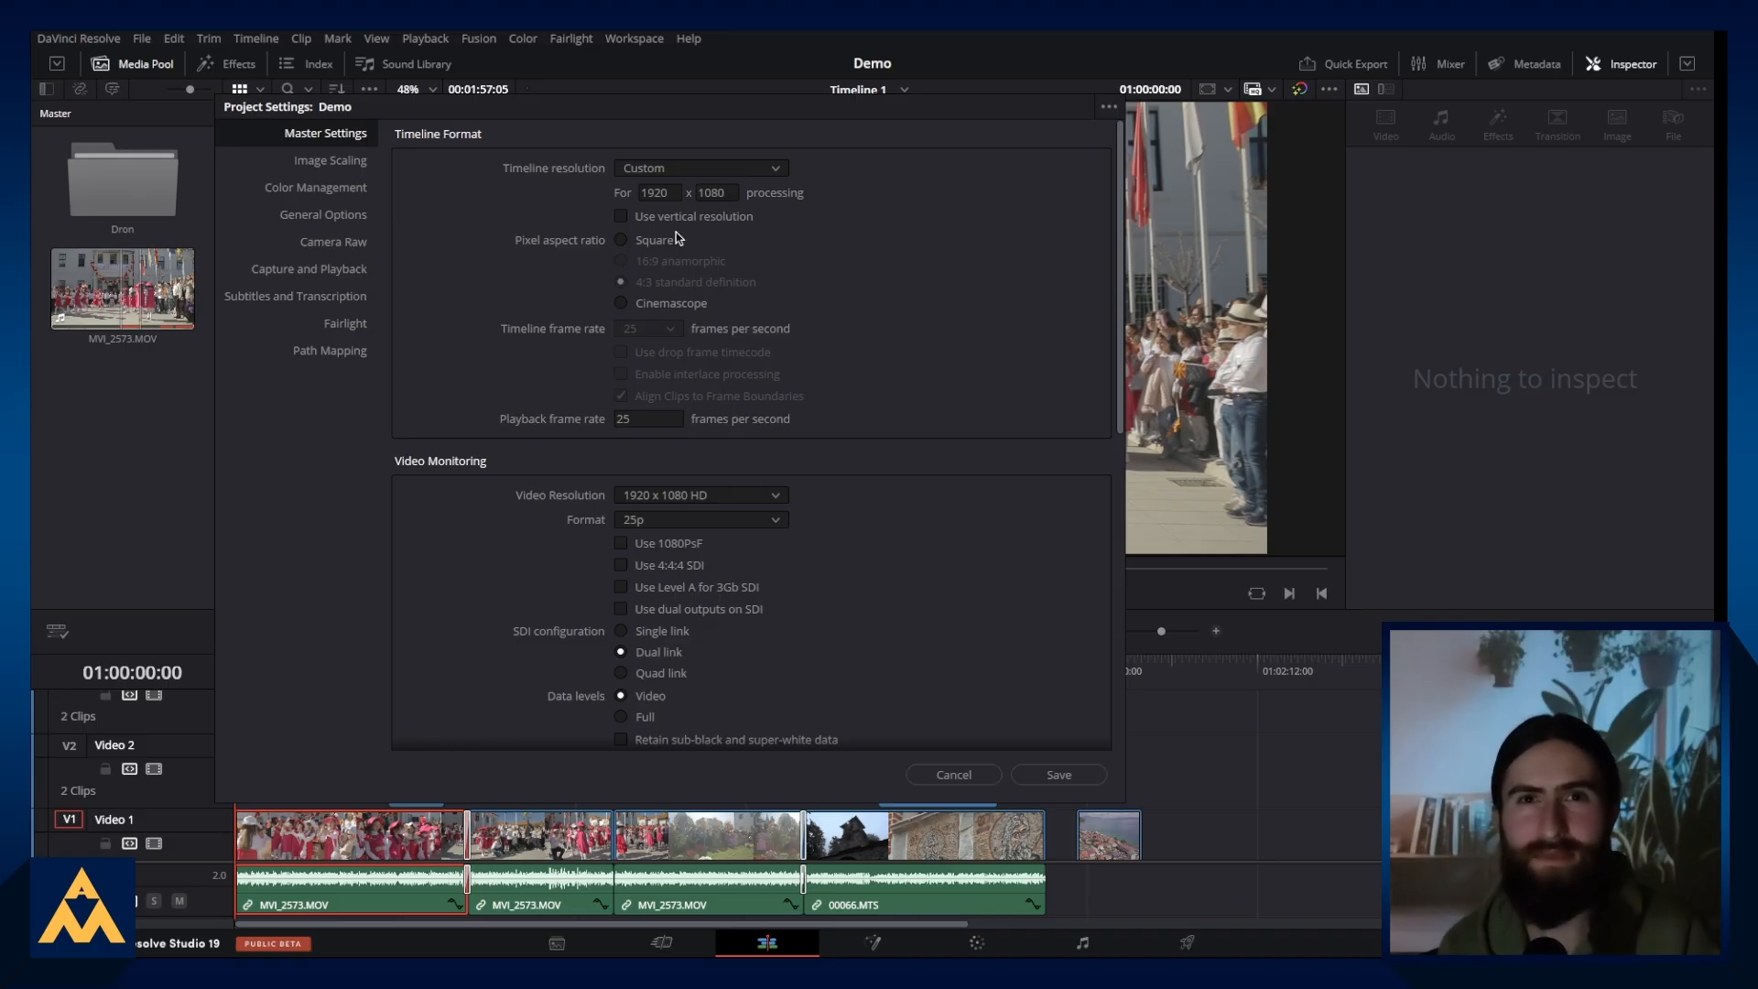
pyautogui.click(620, 218)
pyautogui.click(620, 218)
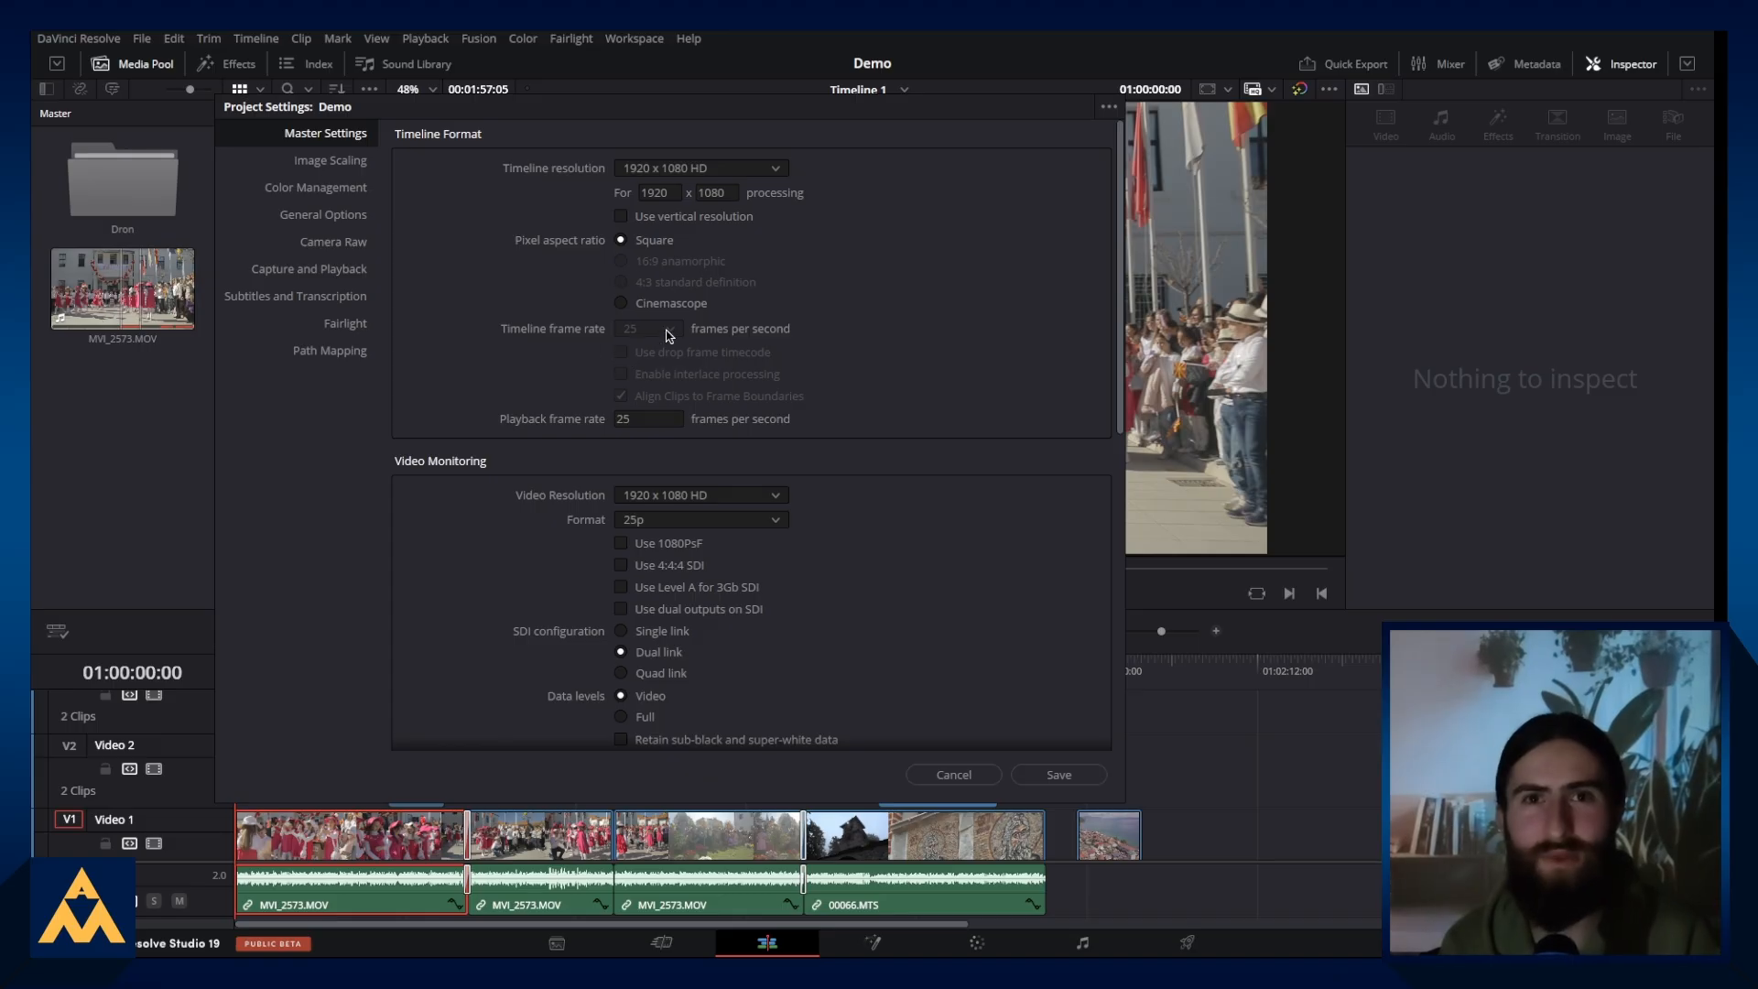
# Step: Examine the video monitoring resolution and format, optimized media, render cache and working folder options in the master settings
pyautogui.scroll(-1, 736, 425)
pyautogui.scroll(-3, 738, 426)
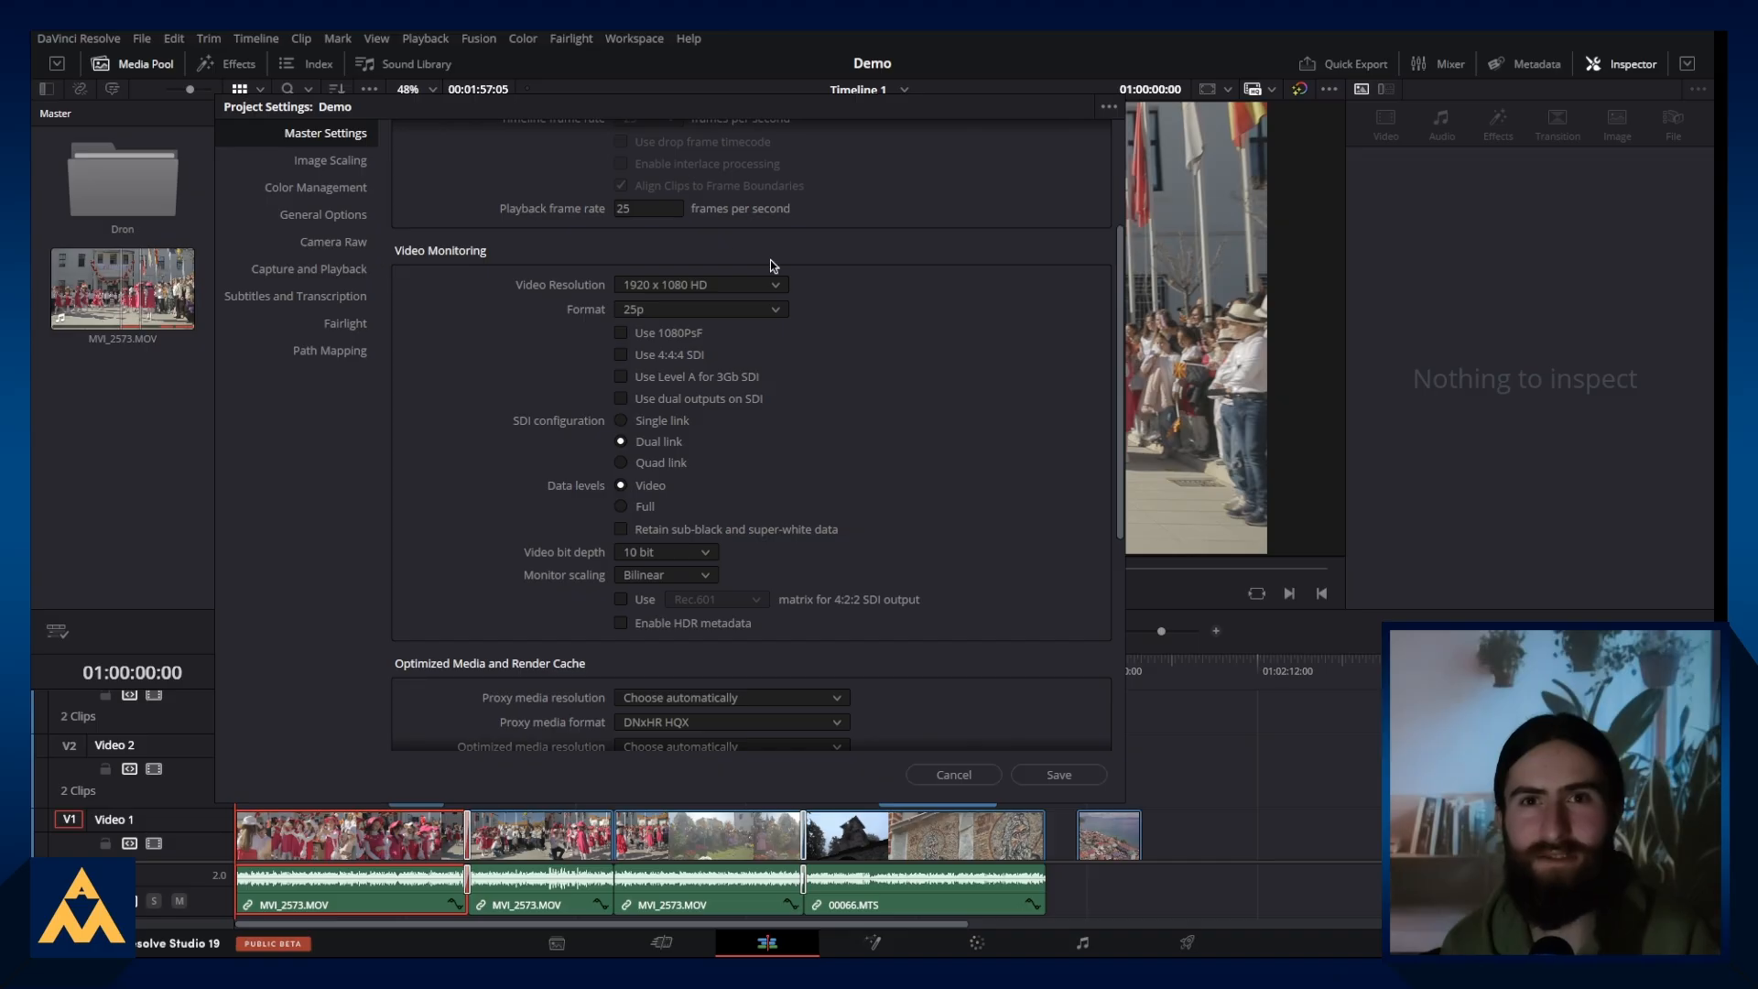
pyautogui.click(769, 285)
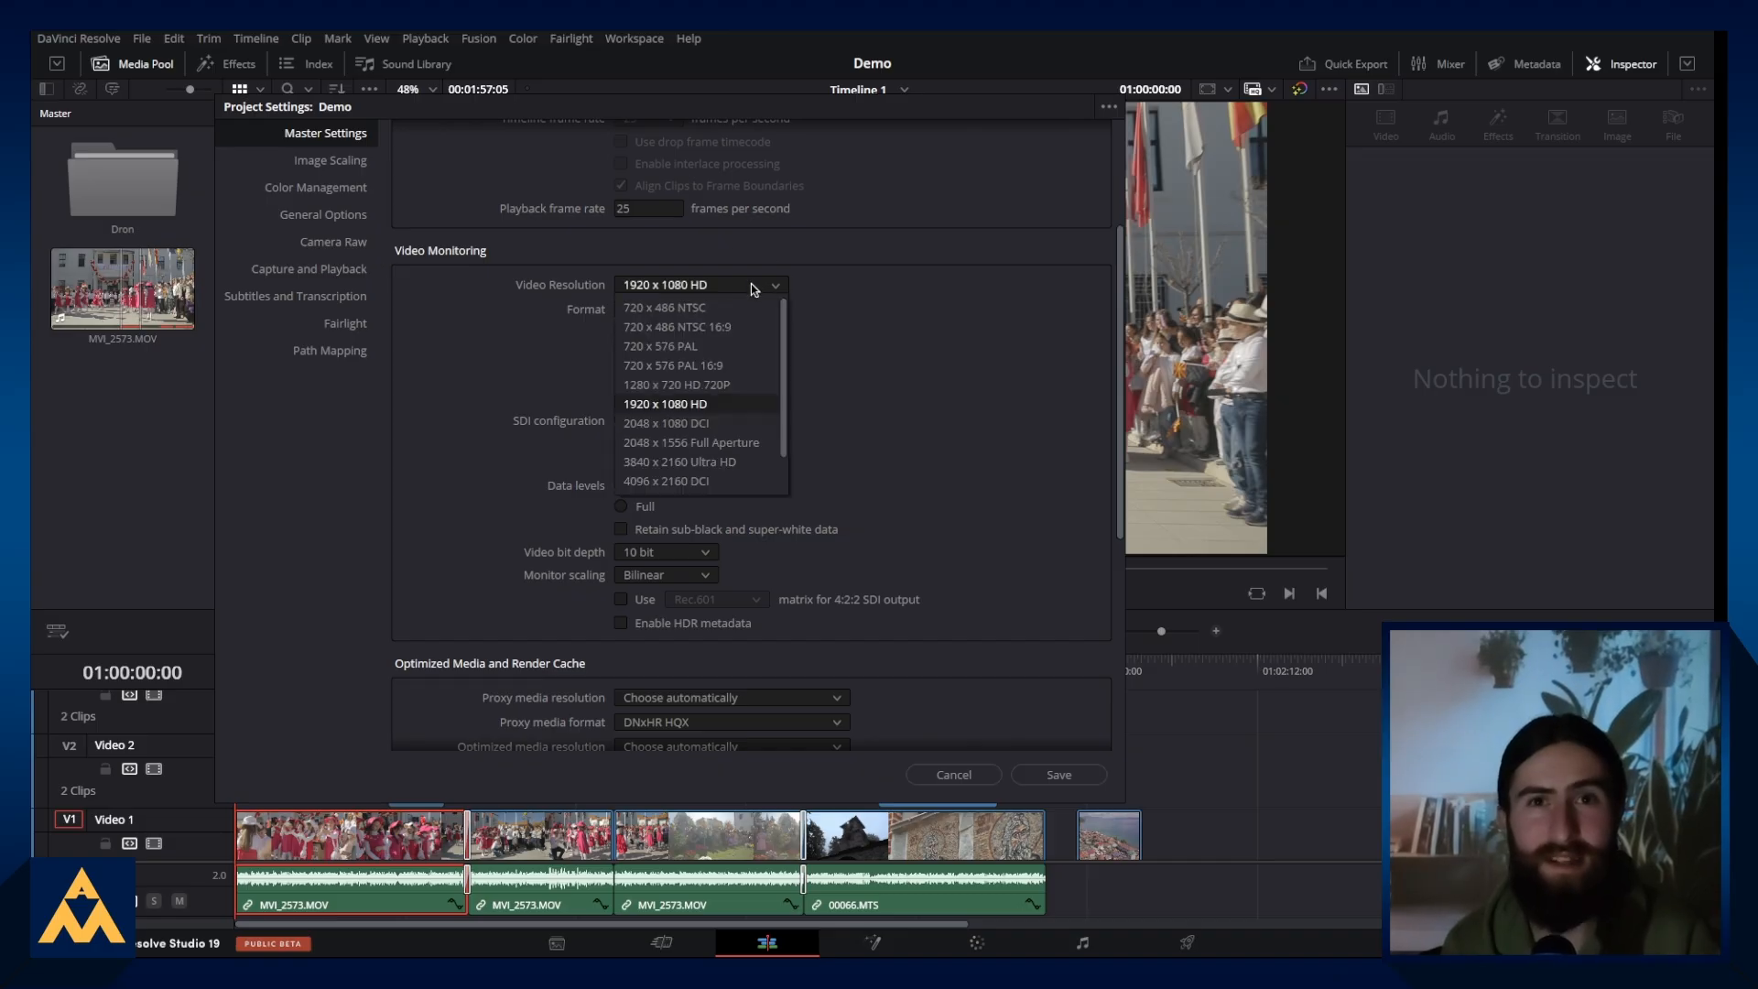
pyautogui.click(527, 305)
pyautogui.scroll(-3, 525, 297)
pyautogui.click(638, 154)
pyautogui.click(638, 158)
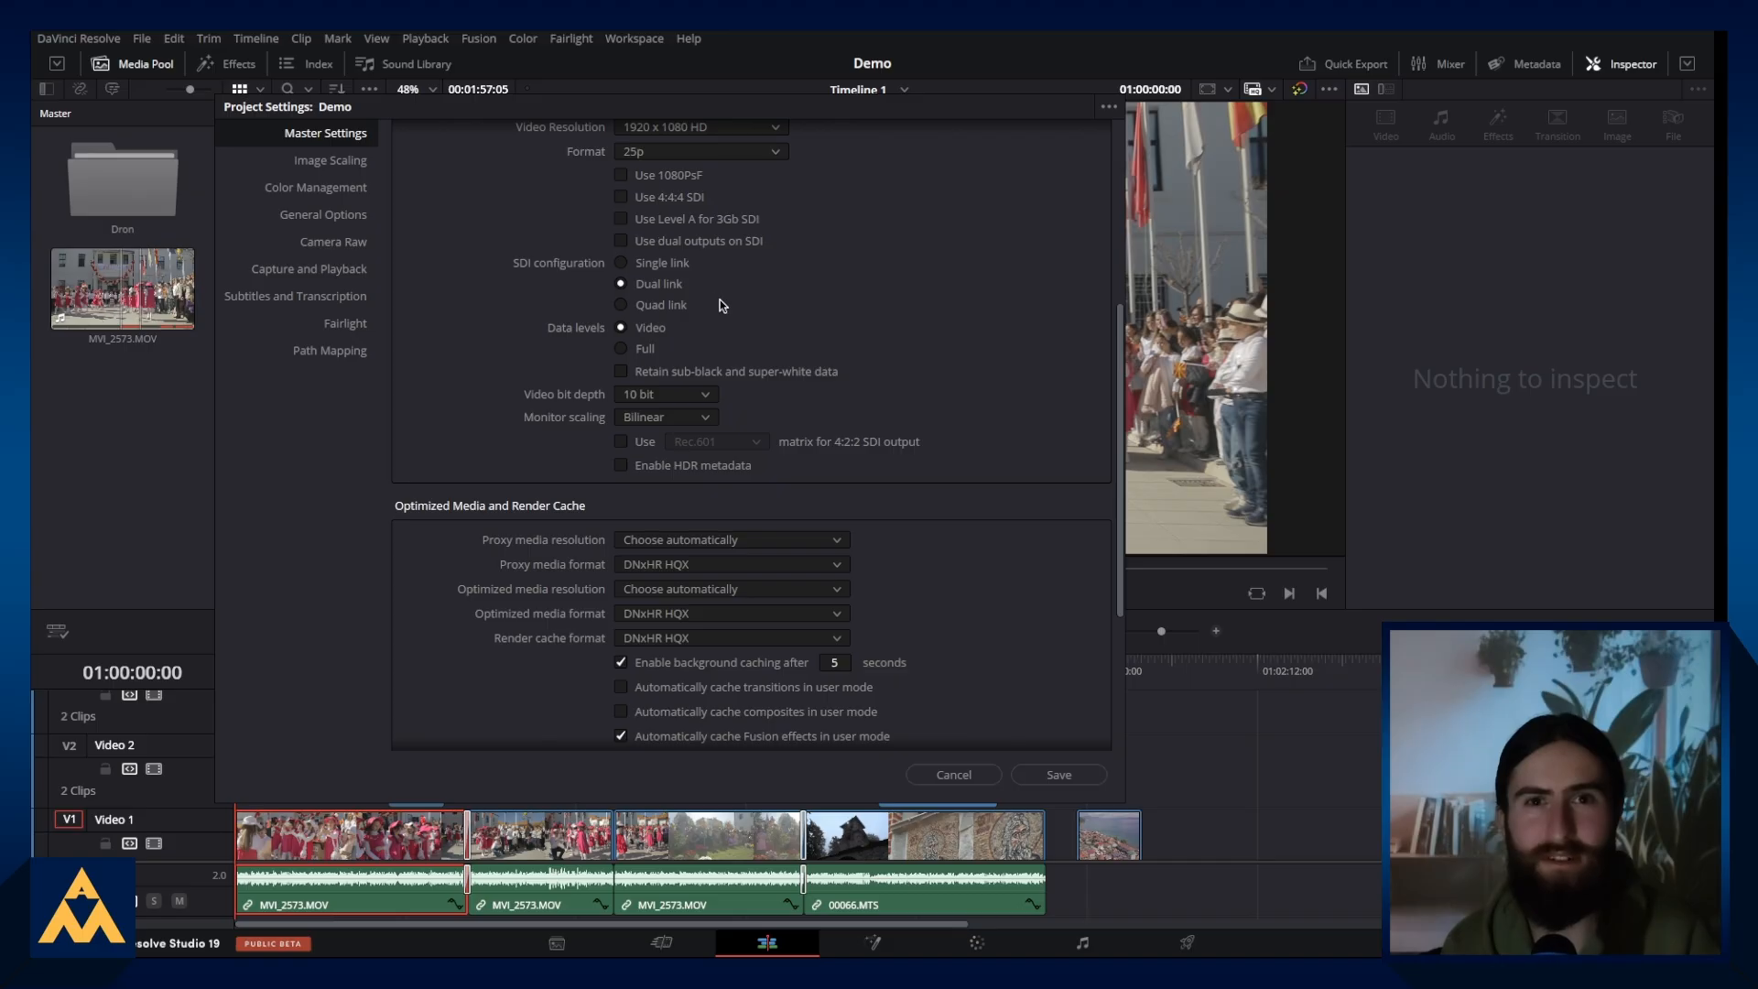
pyautogui.scroll(-4, 720, 300)
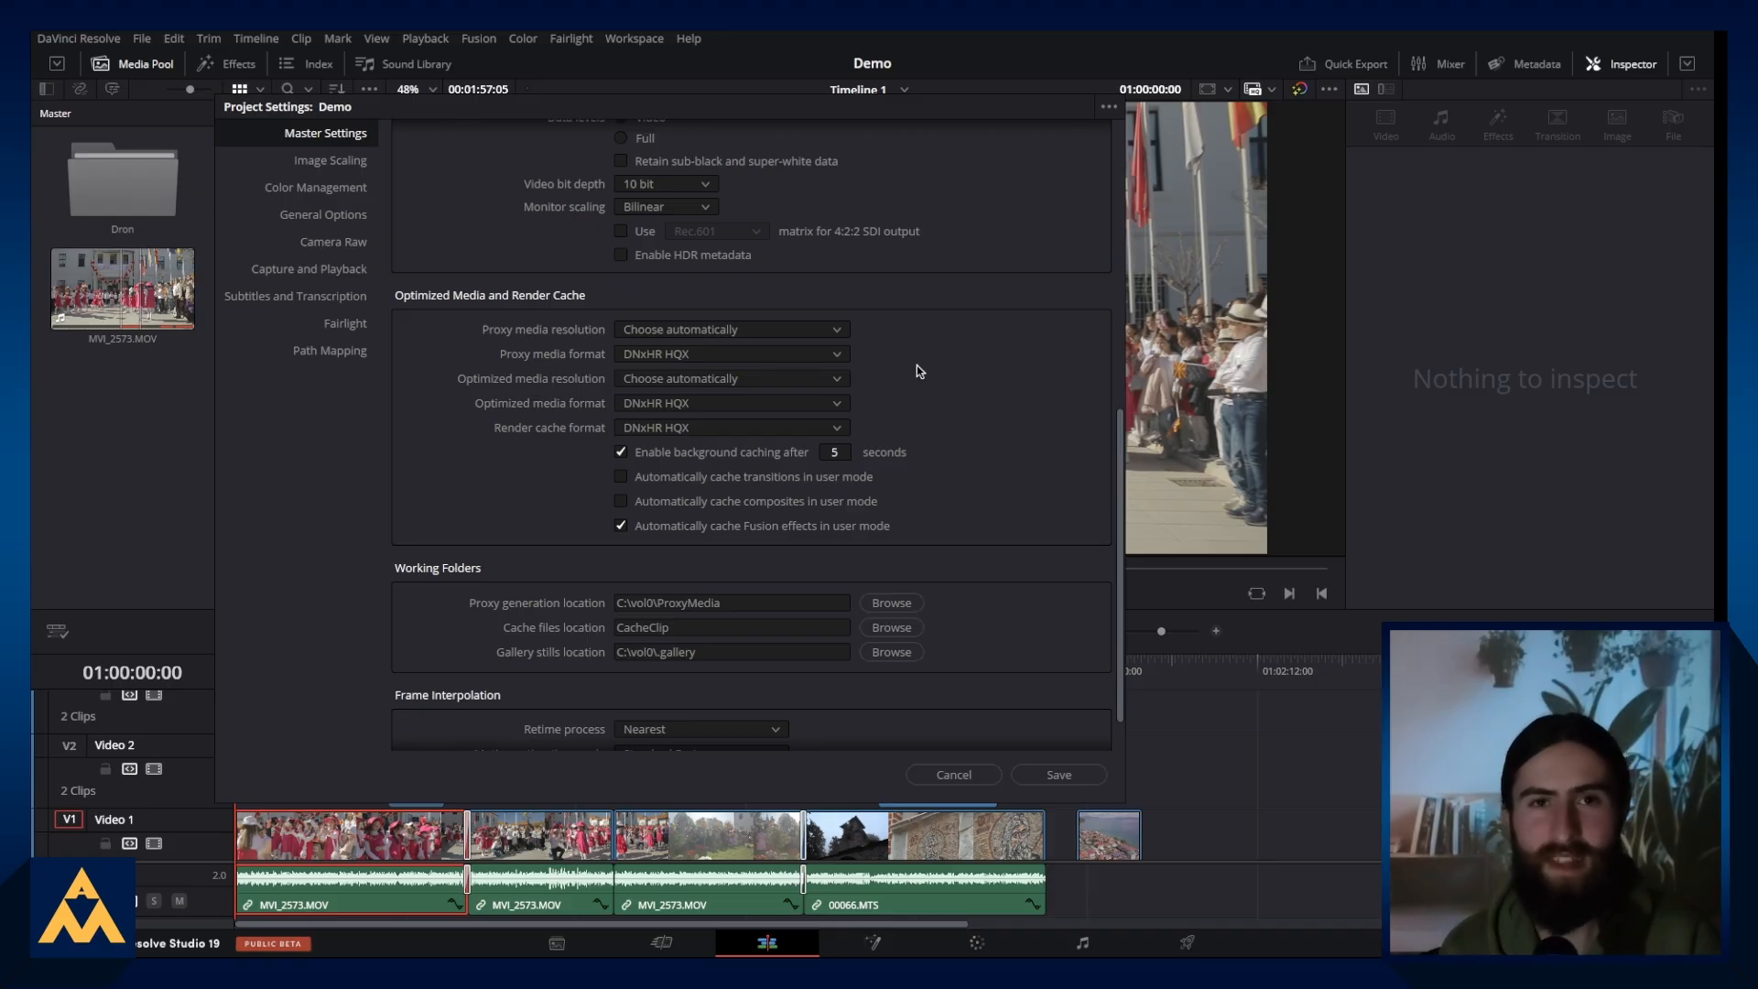
pyautogui.scroll(6, 918, 369)
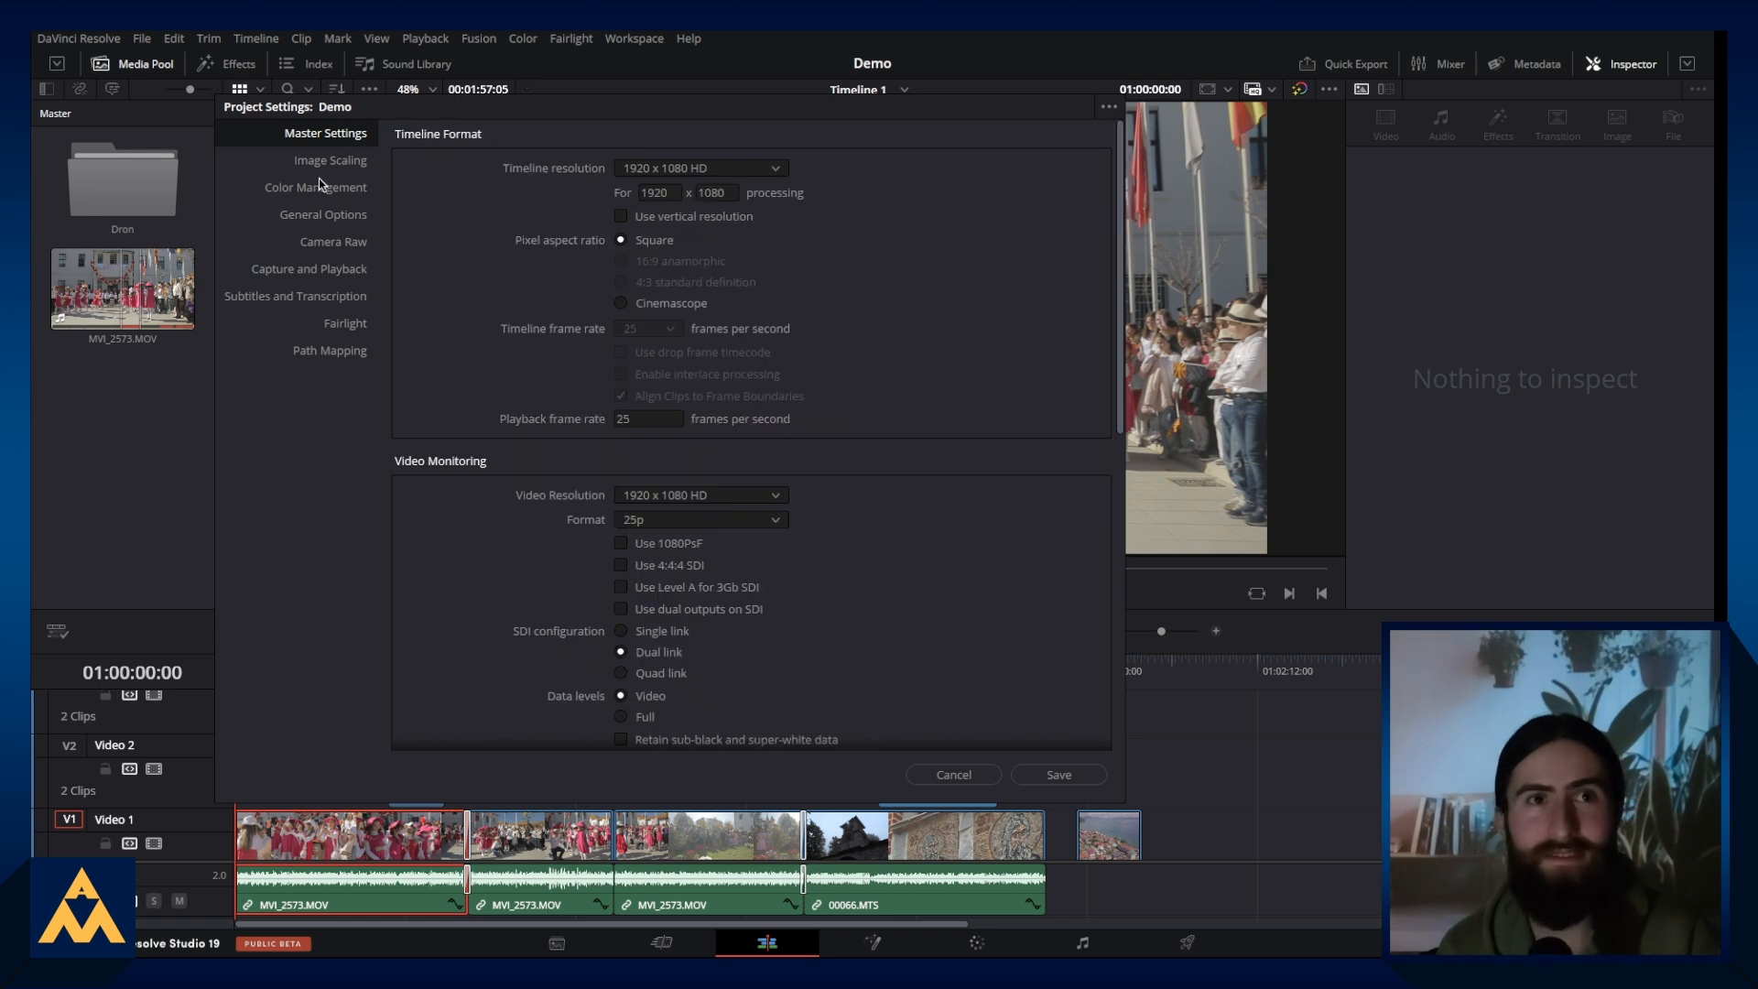
pyautogui.scroll(-3, 495, 215)
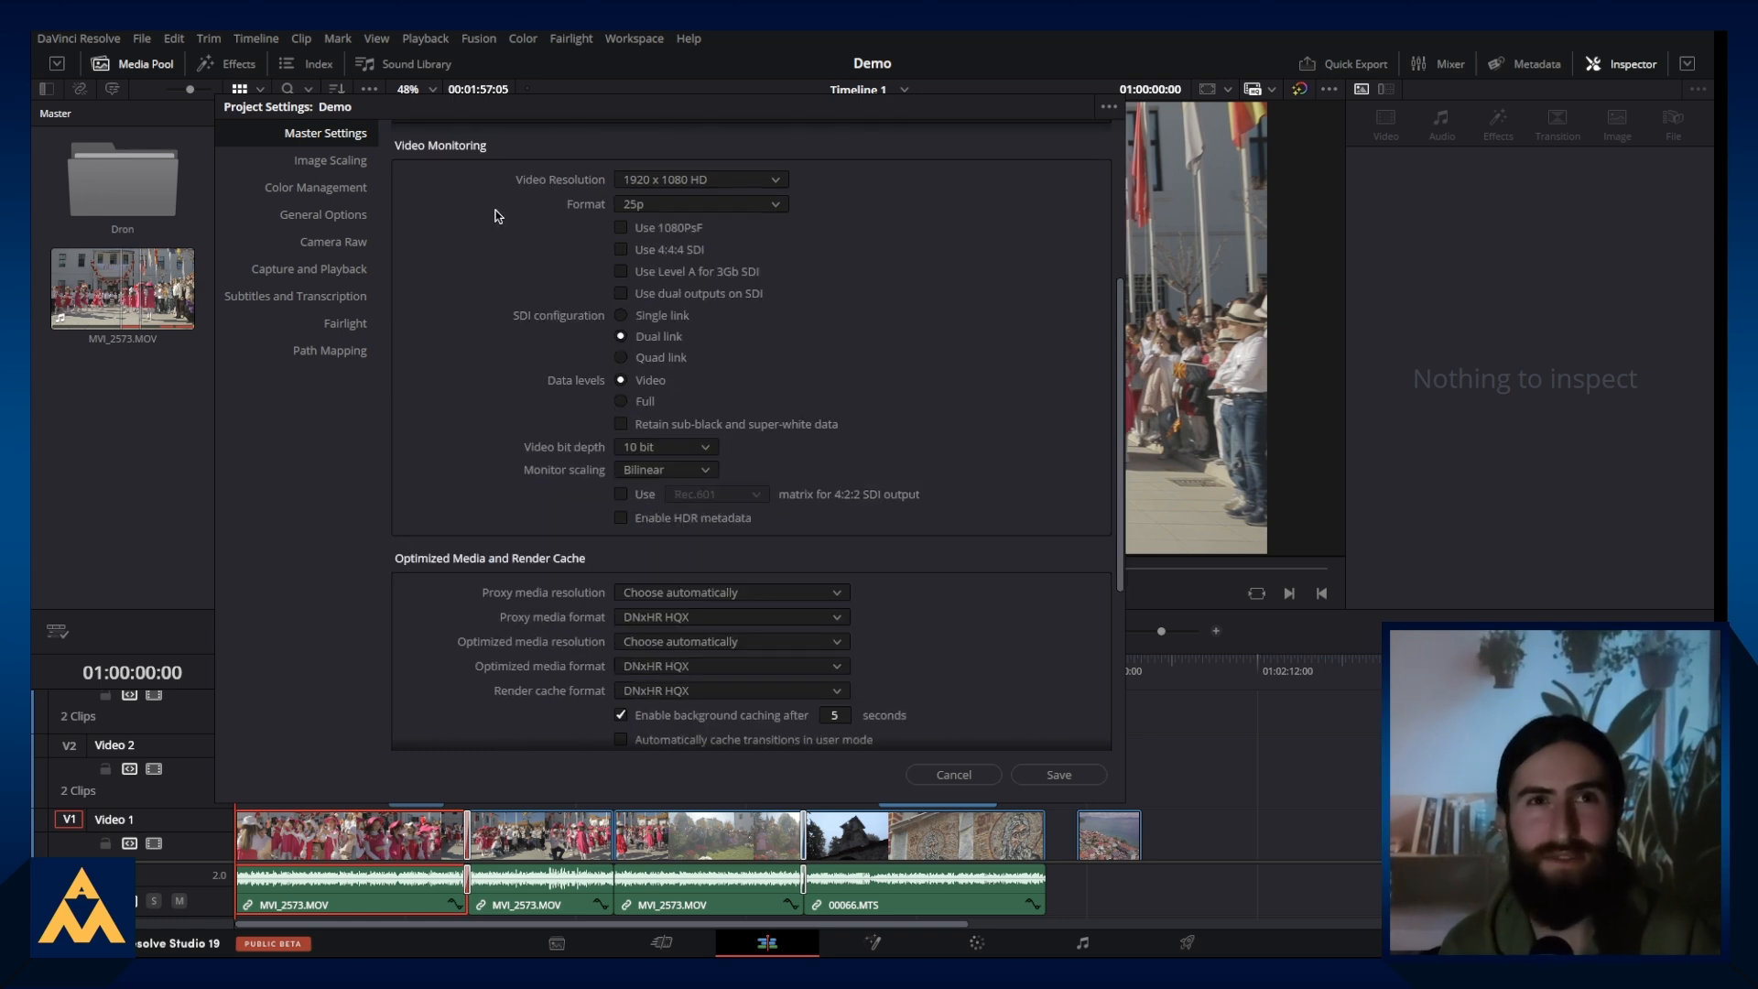
pyautogui.scroll(-3, 494, 215)
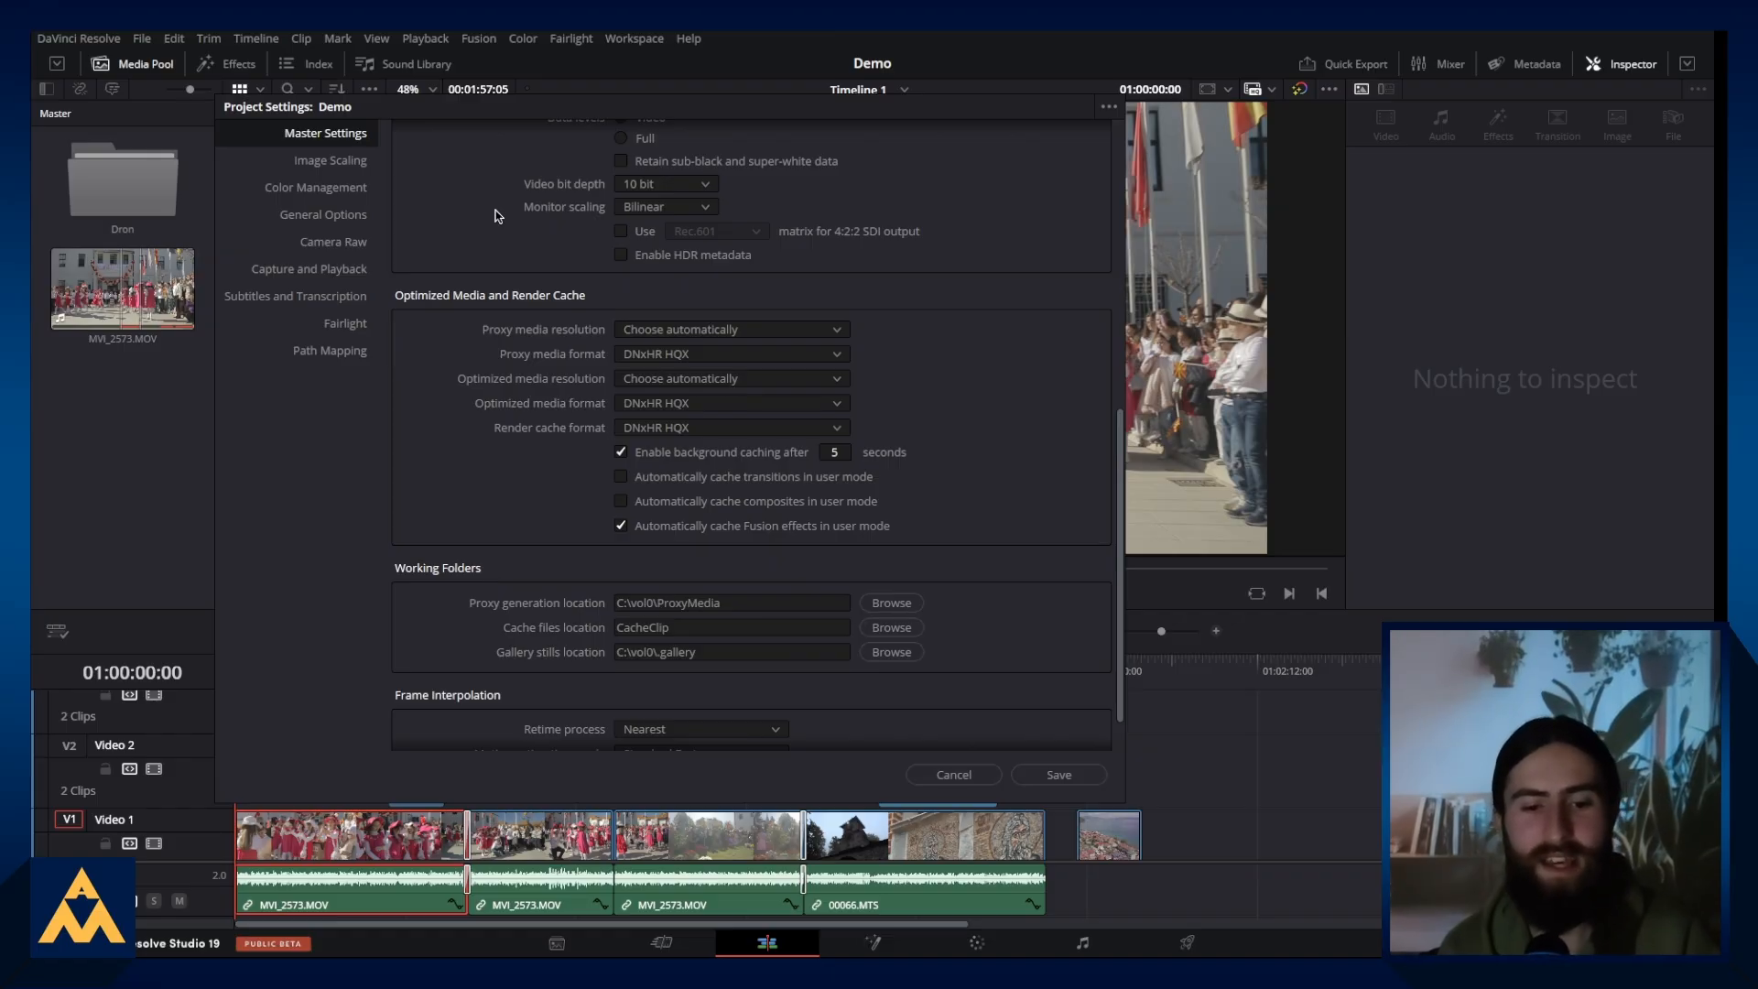
# Step: Examine the resize filter and deinterlace quality choices in the image scaling settings
pyautogui.click(297, 167)
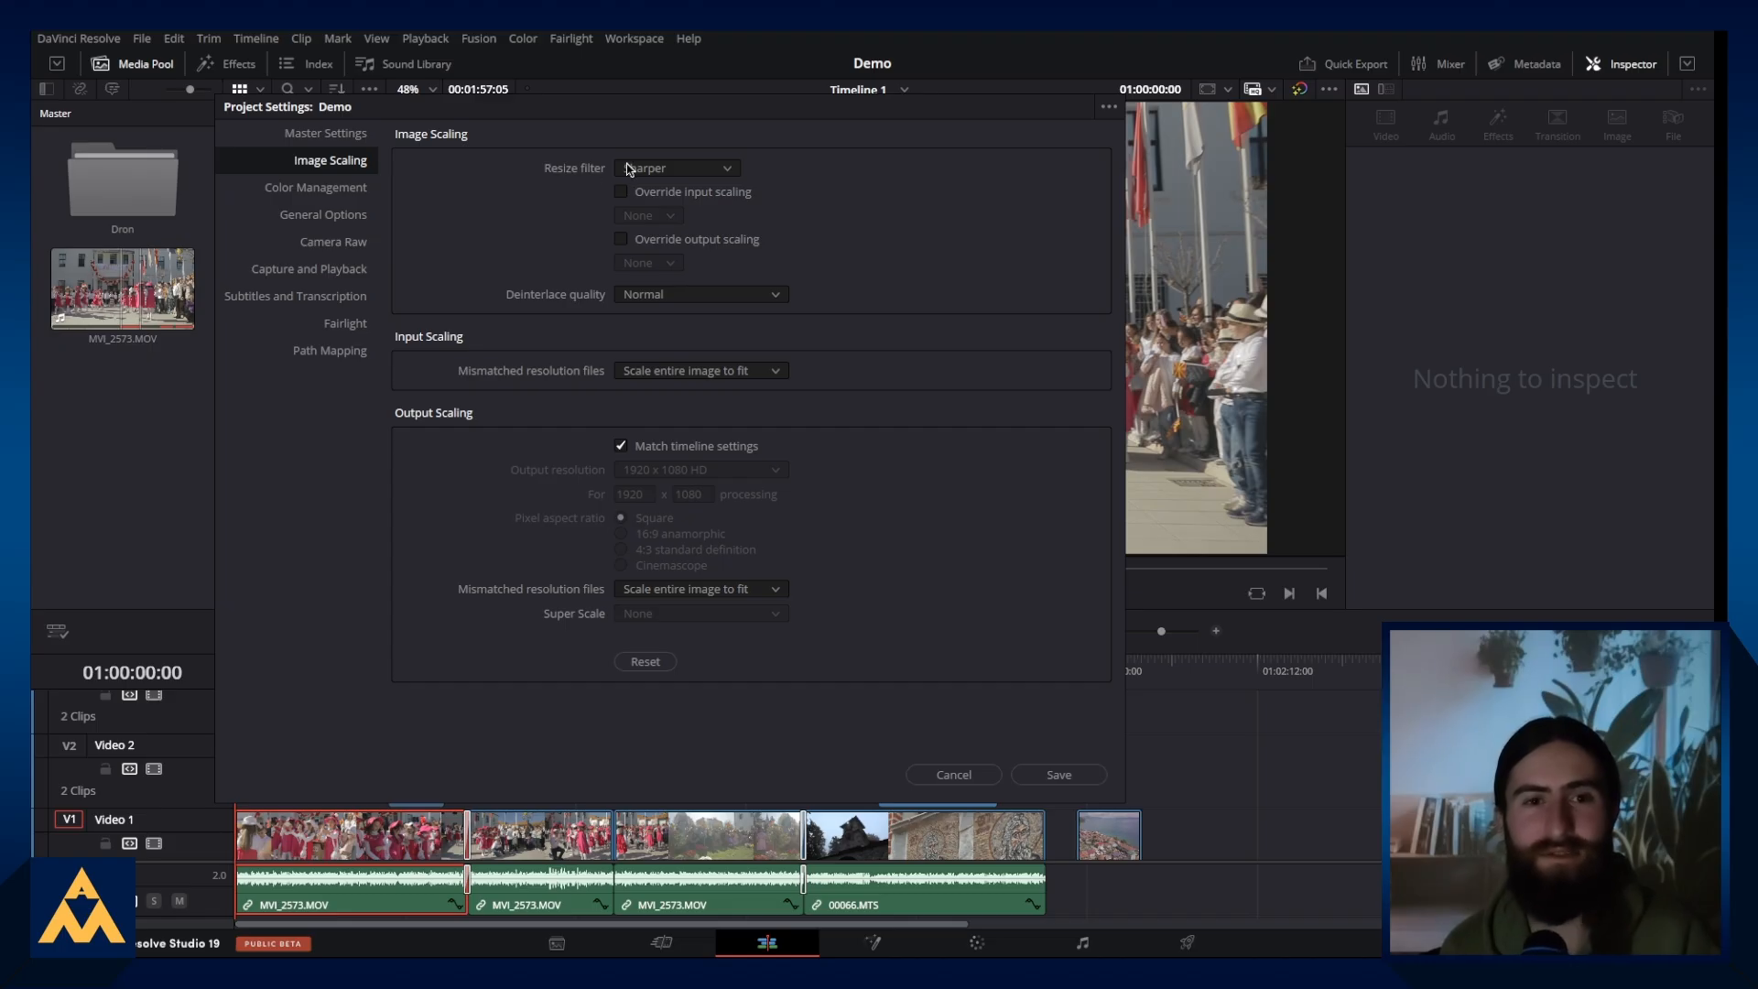
pyautogui.click(690, 169)
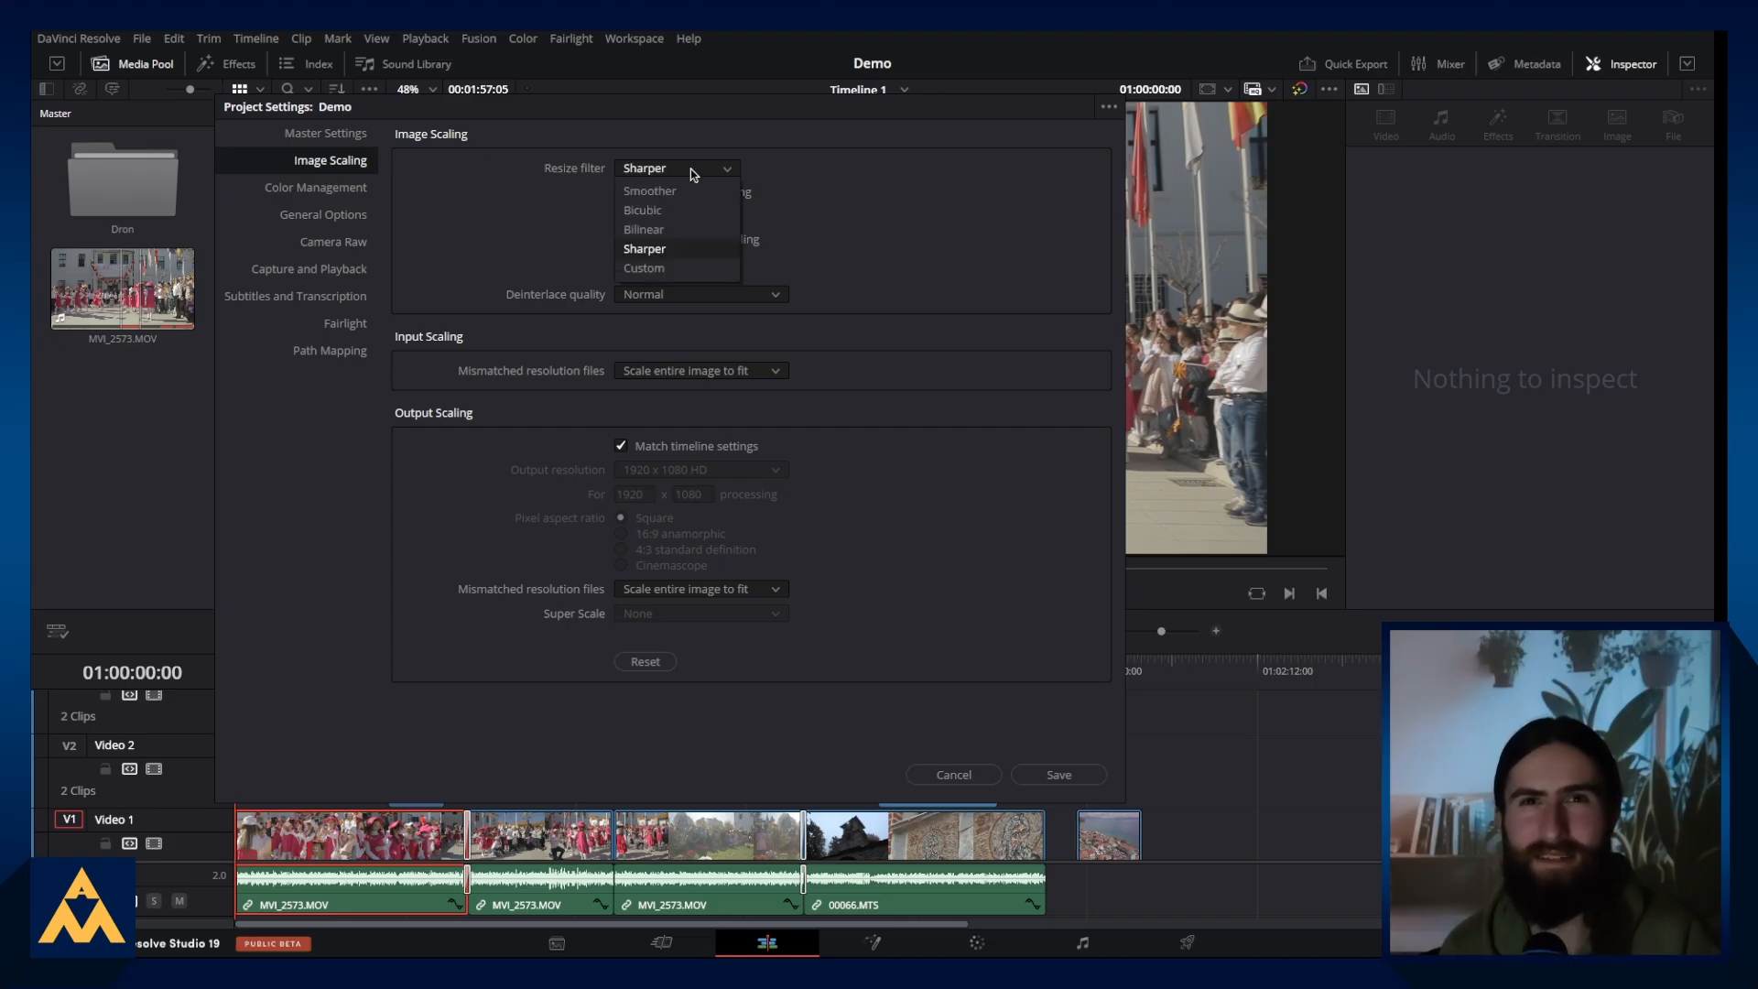
pyautogui.click(584, 173)
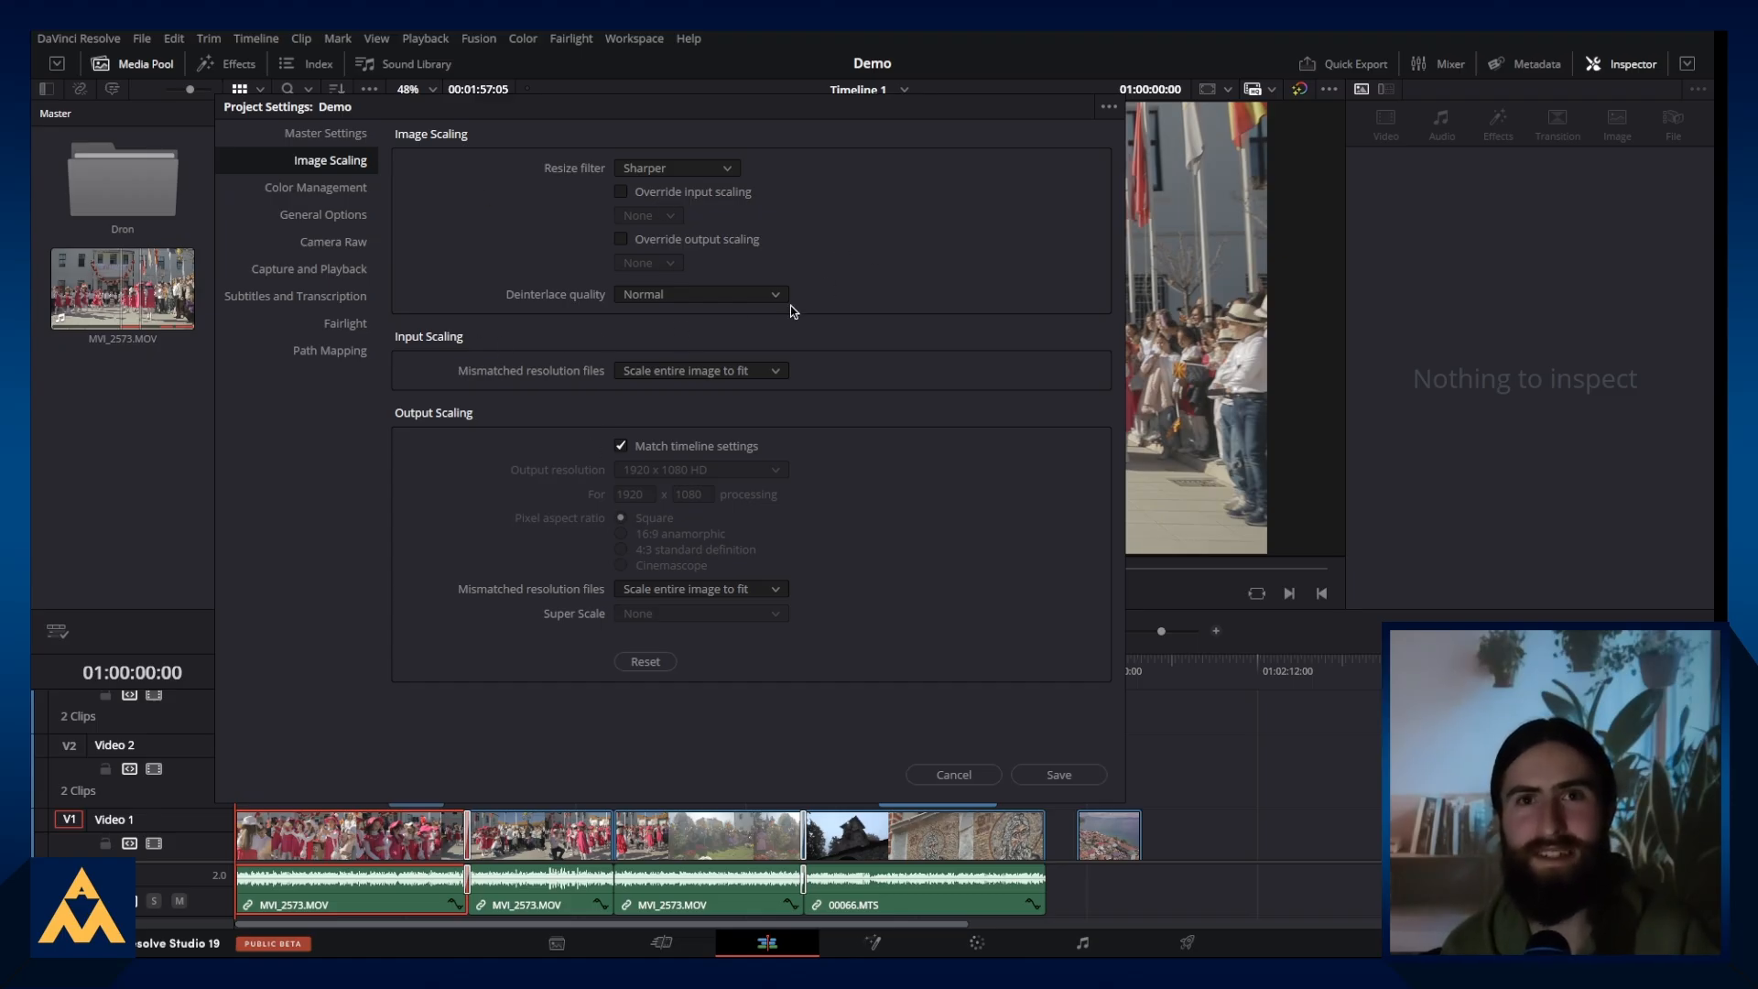
pyautogui.click(725, 172)
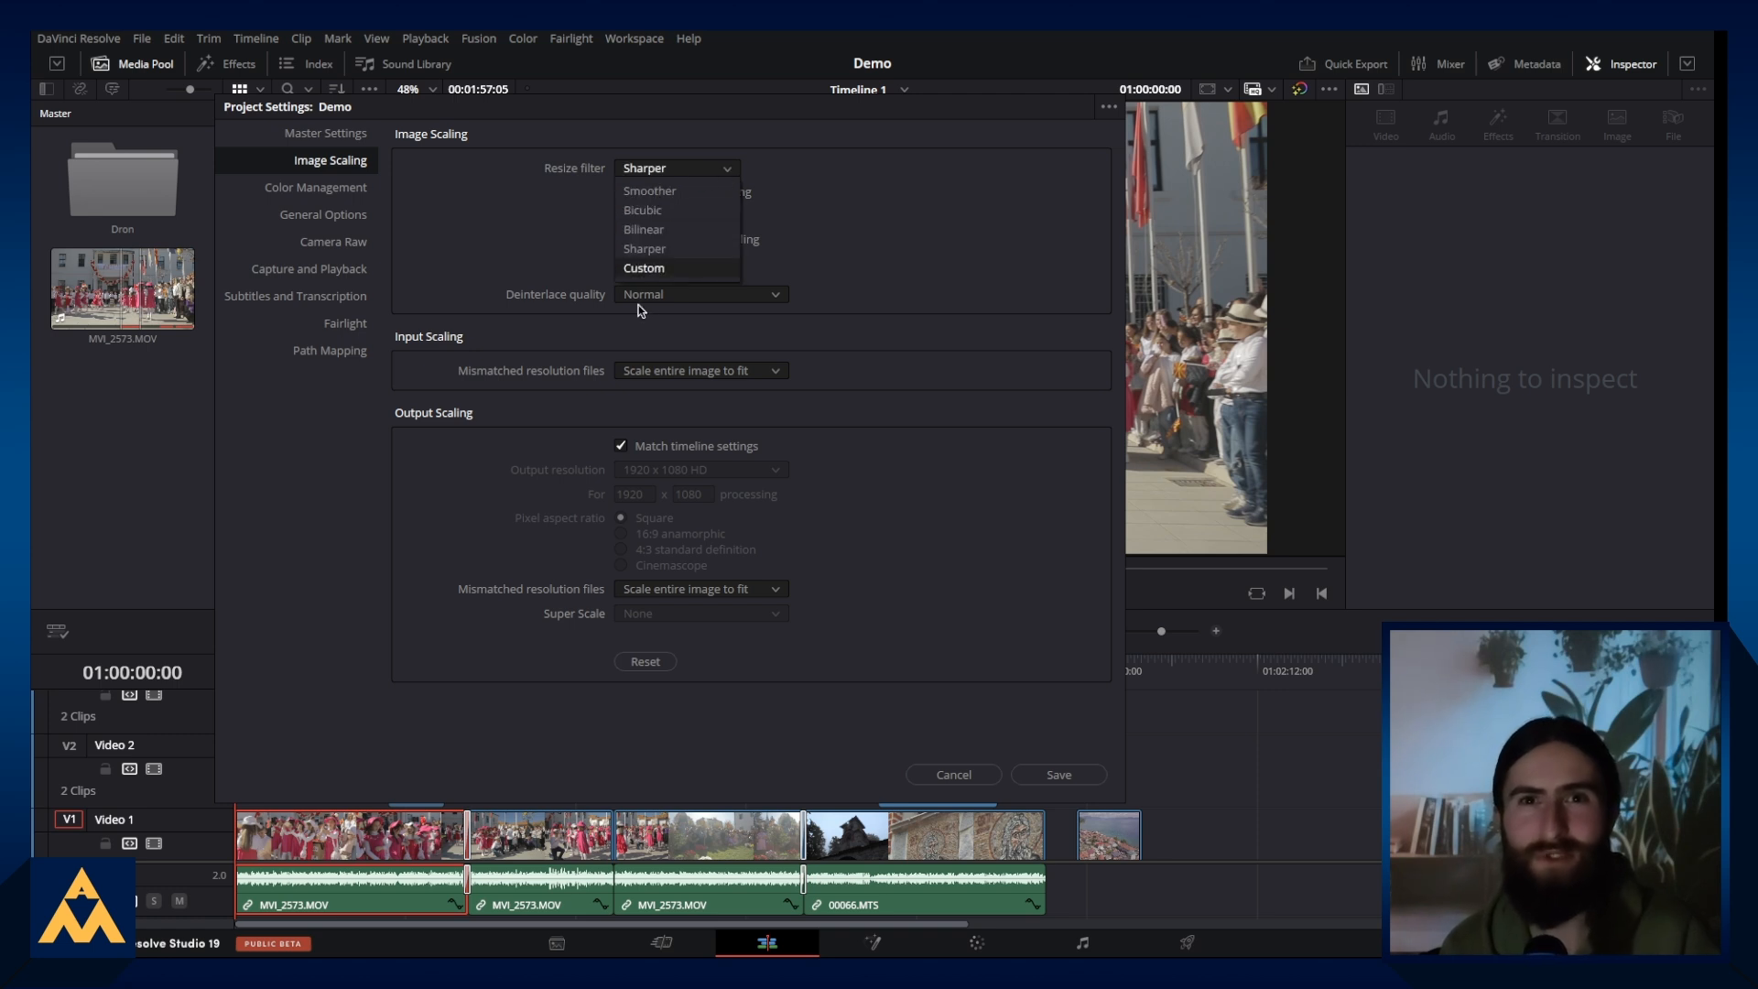
pyautogui.click(555, 181)
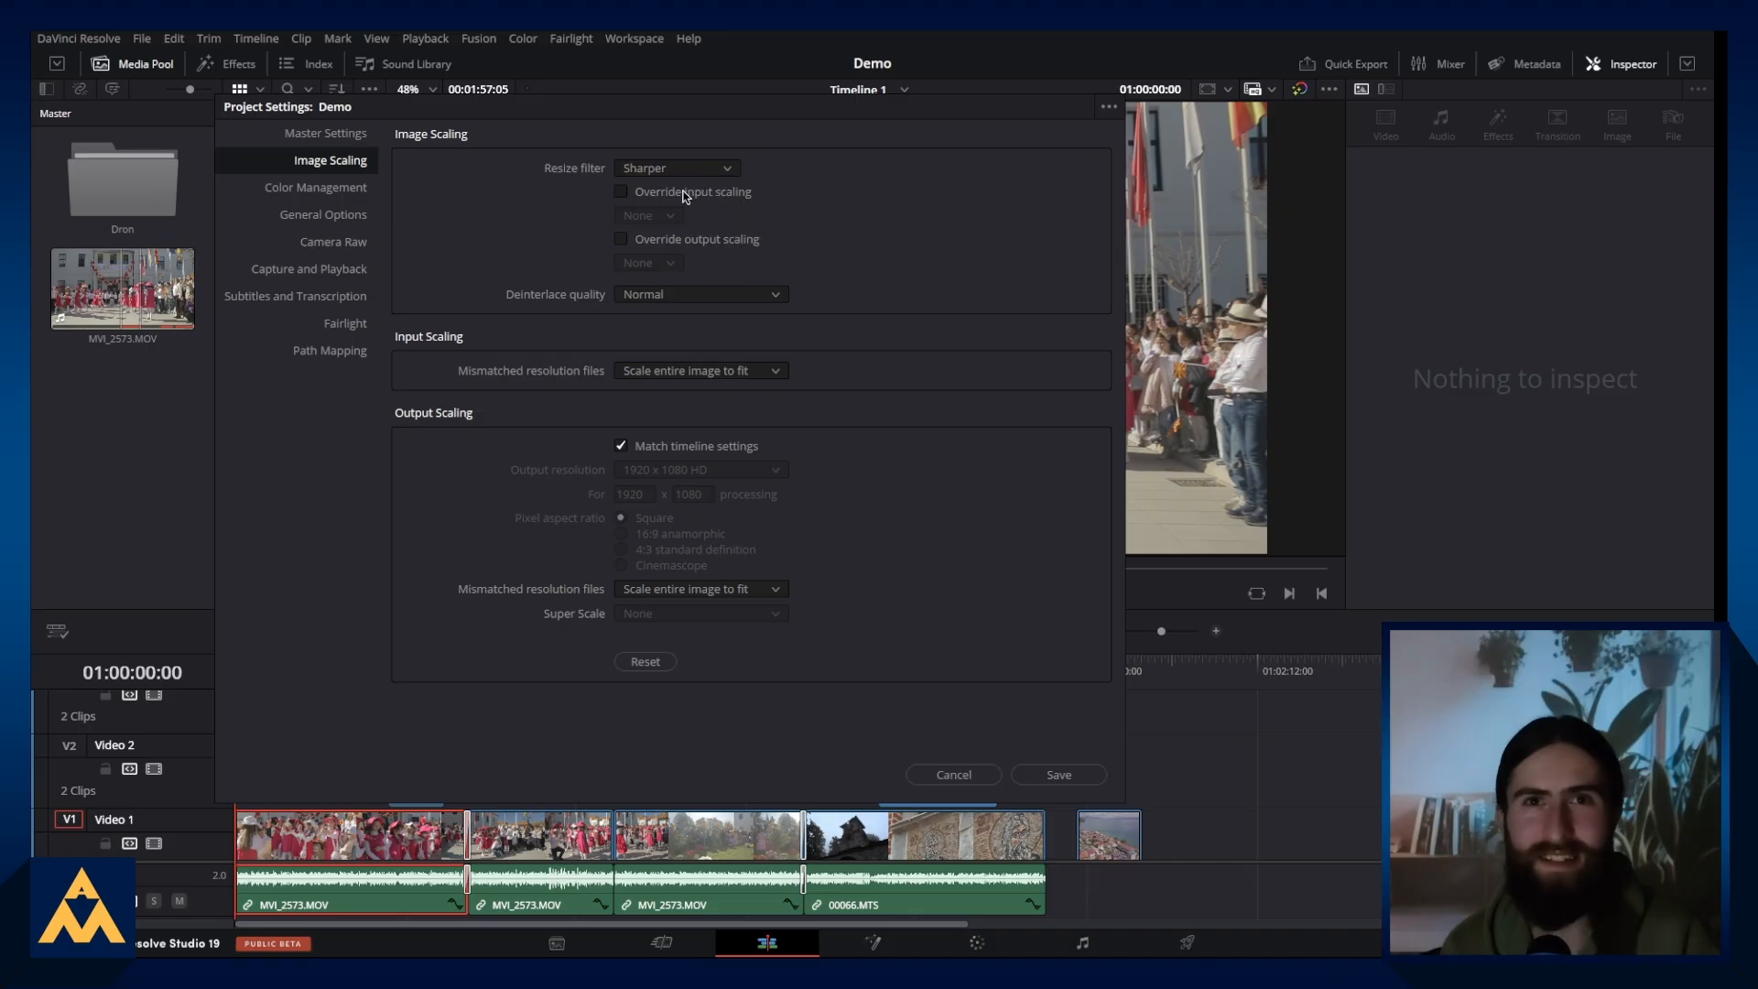
pyautogui.click(732, 295)
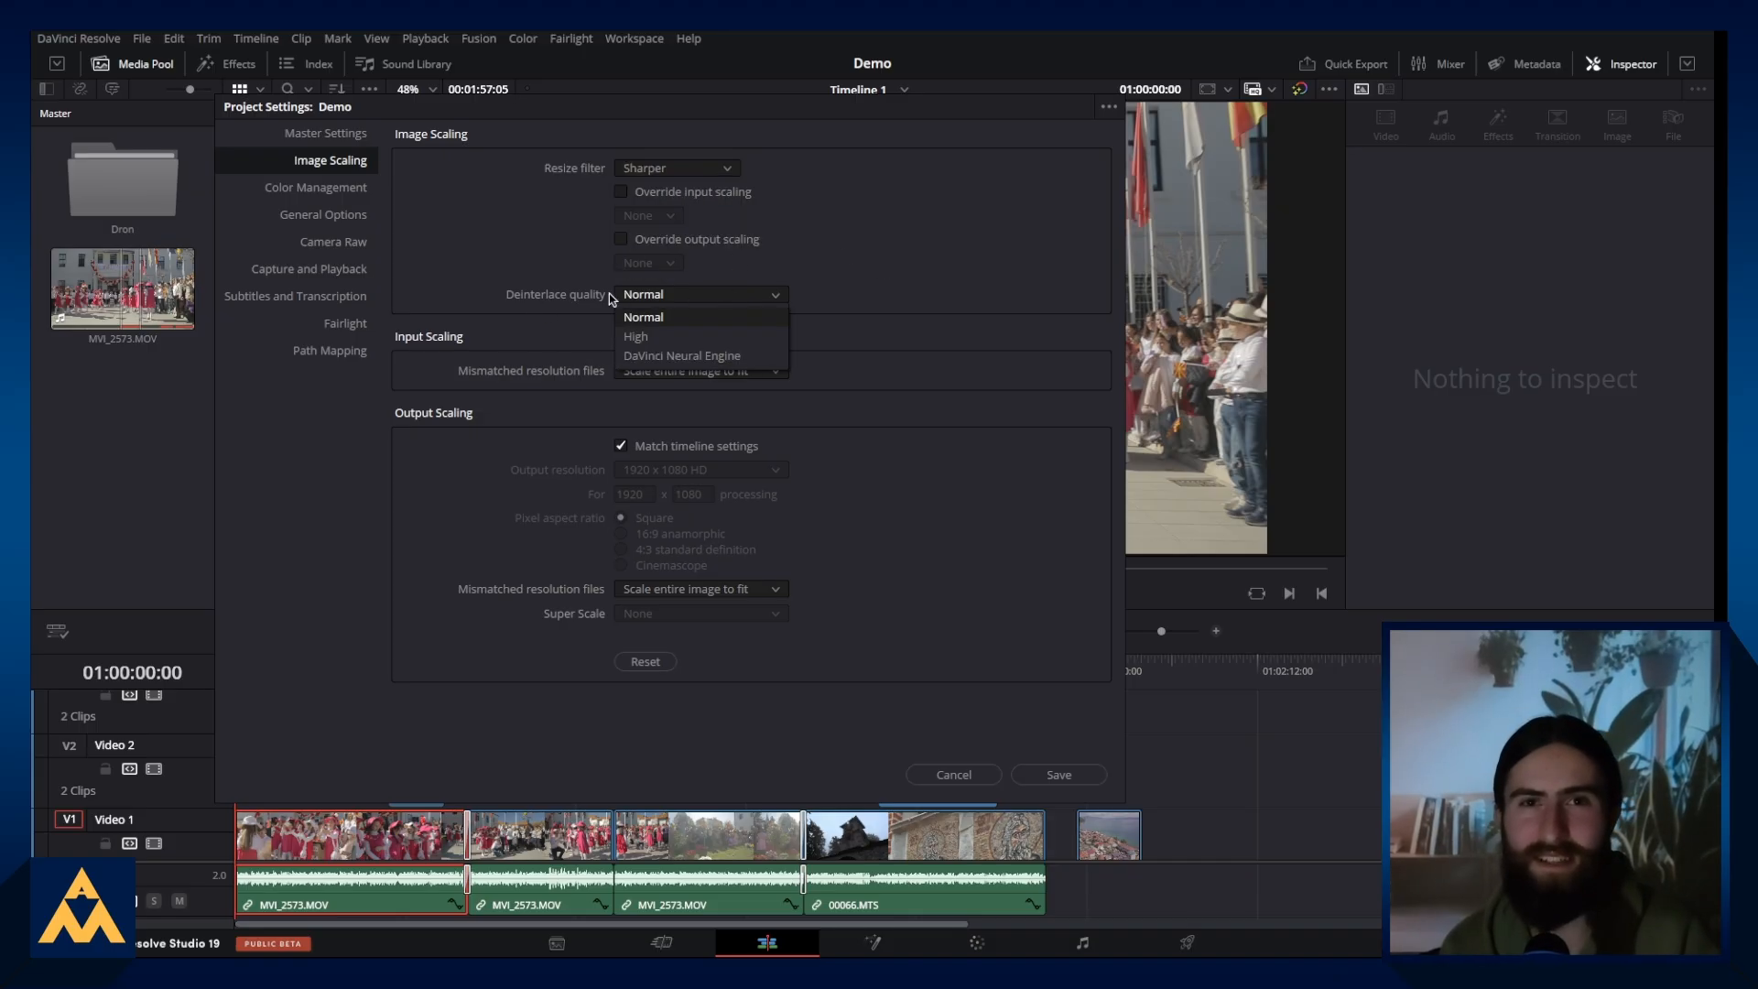
pyautogui.click(561, 328)
pyautogui.click(652, 285)
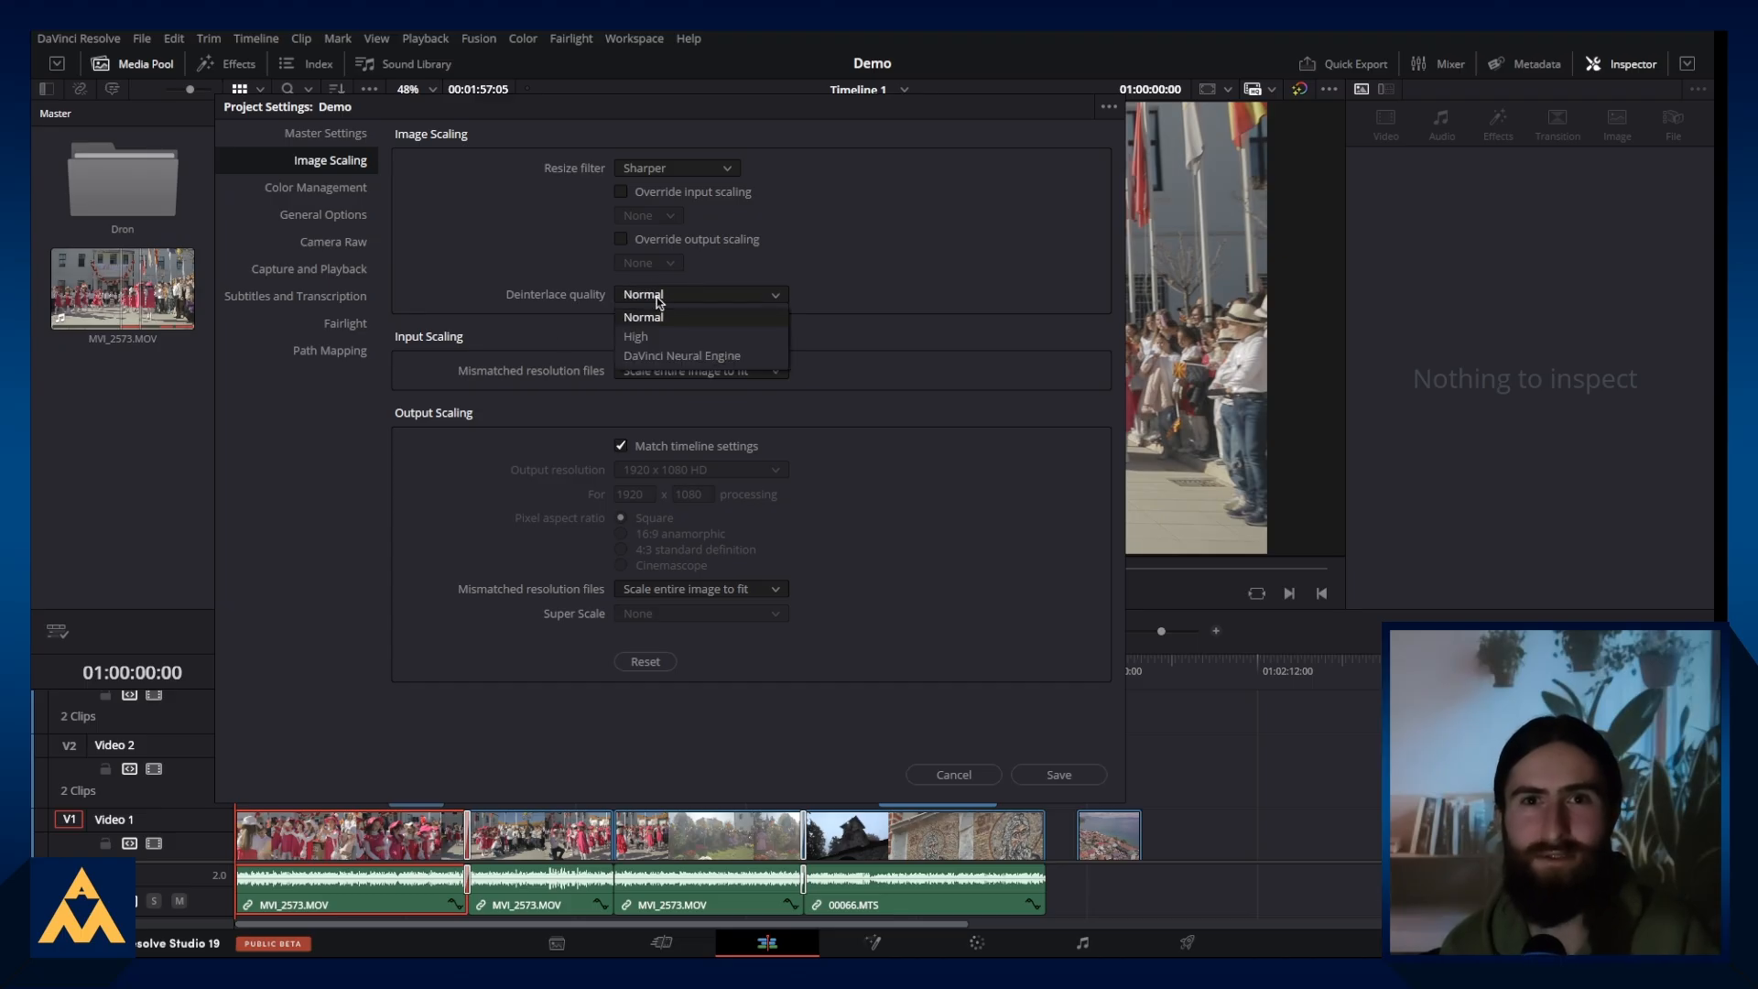
pyautogui.click(560, 329)
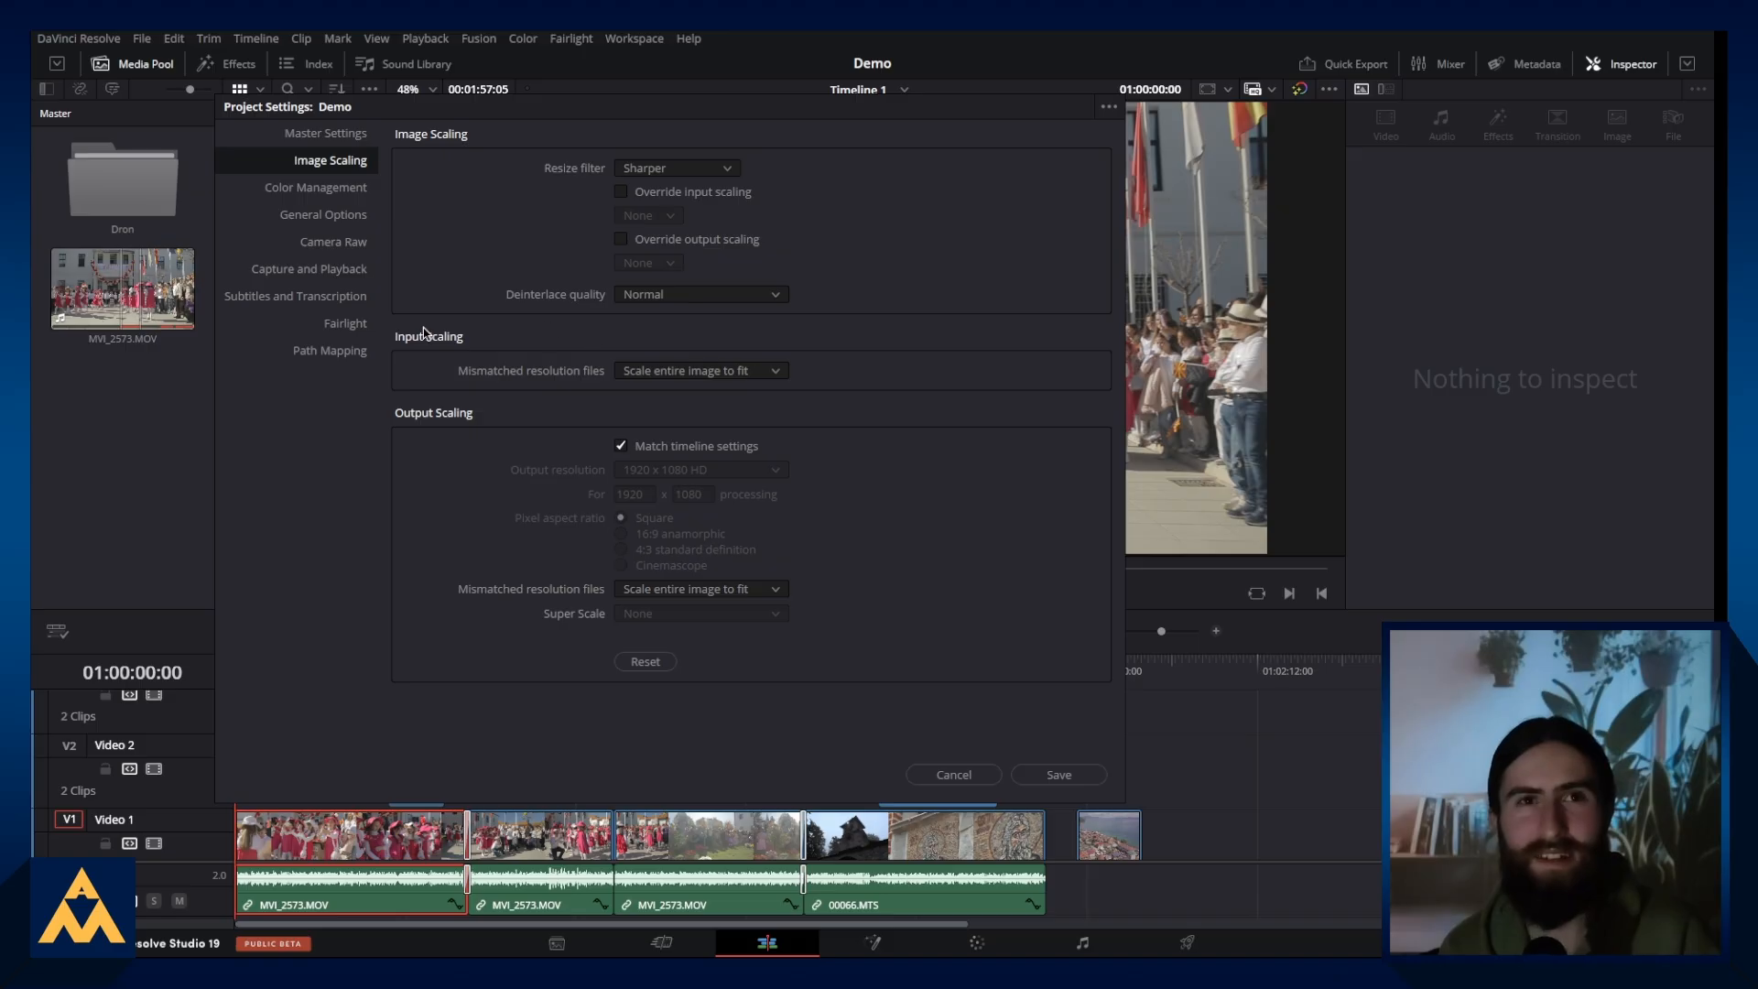
# Step: Compare the available resize filters for image scaling once more, keeping the current selection
pyautogui.click(645, 171)
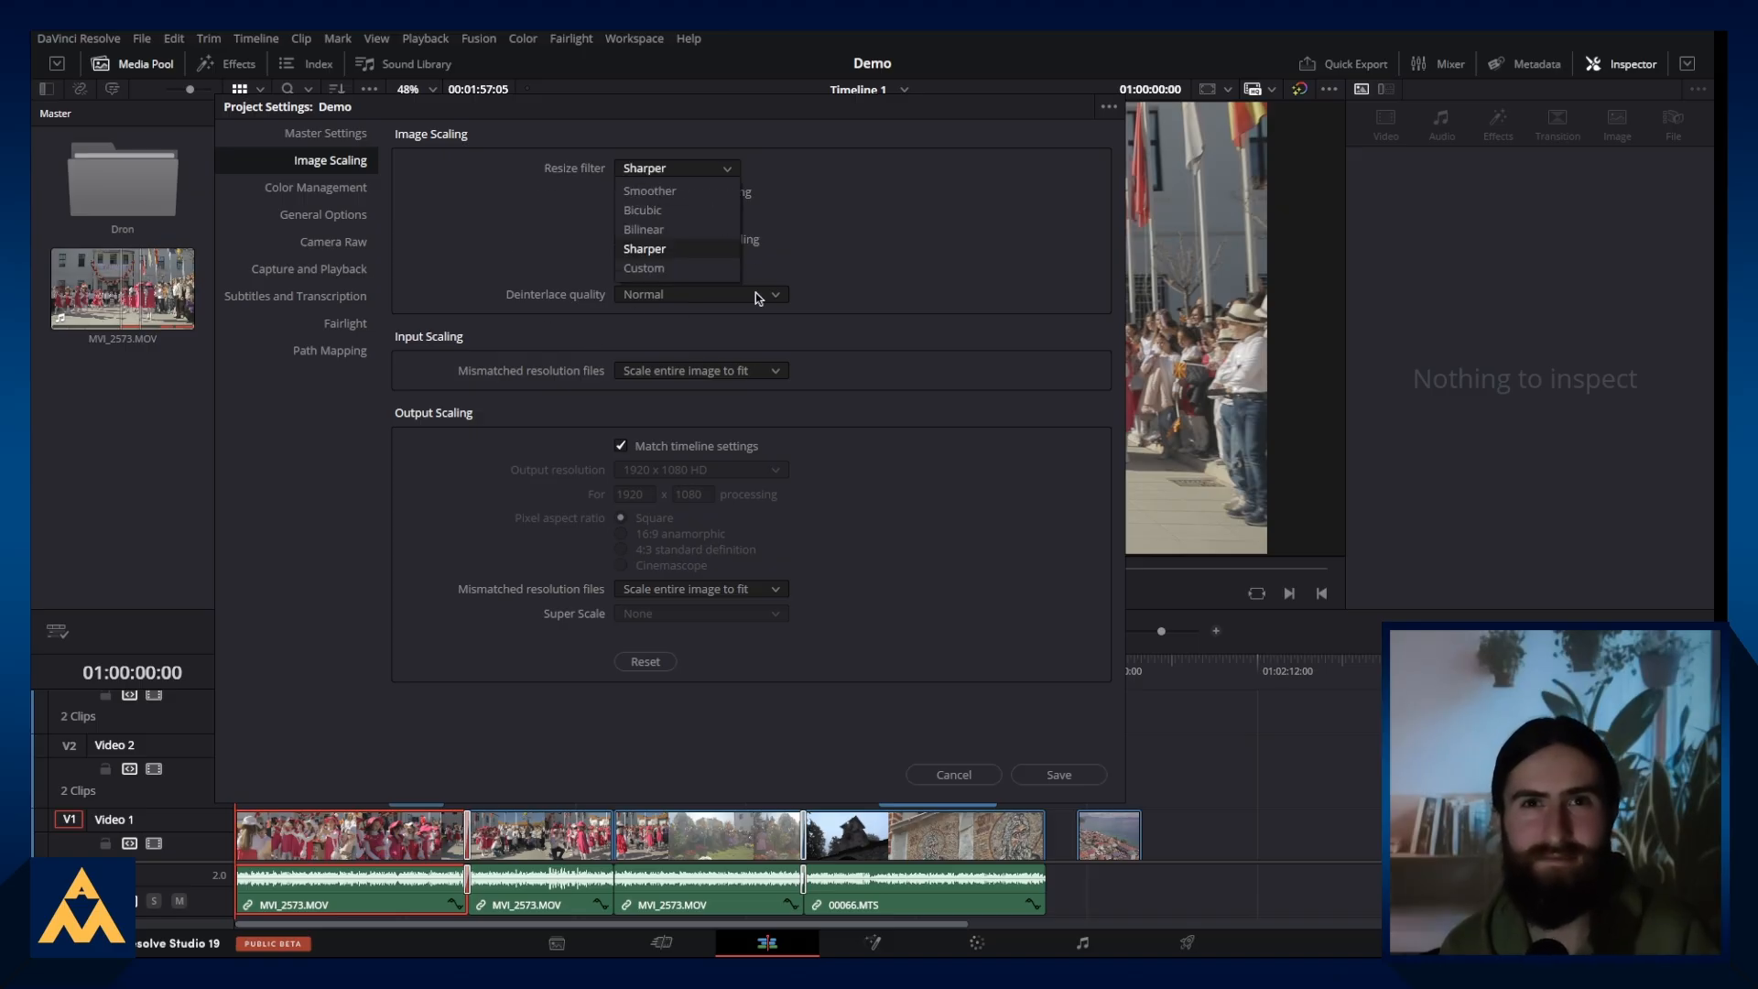
pyautogui.click(537, 226)
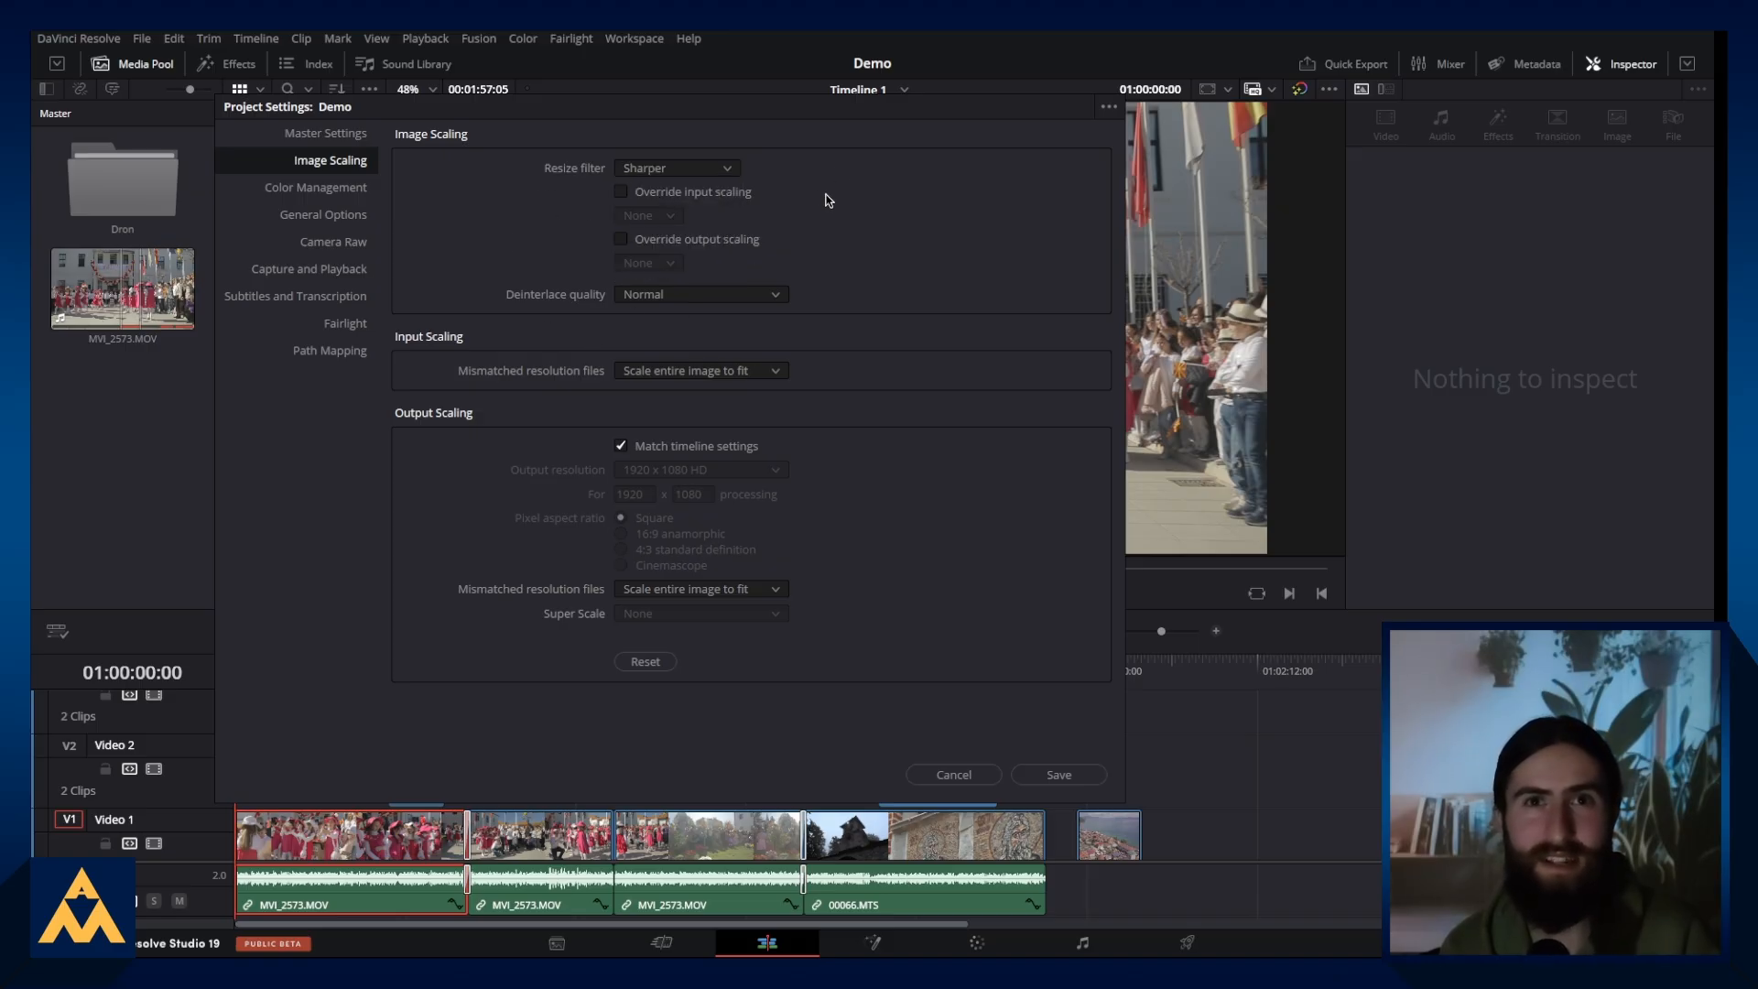
pyautogui.click(712, 173)
pyautogui.click(746, 176)
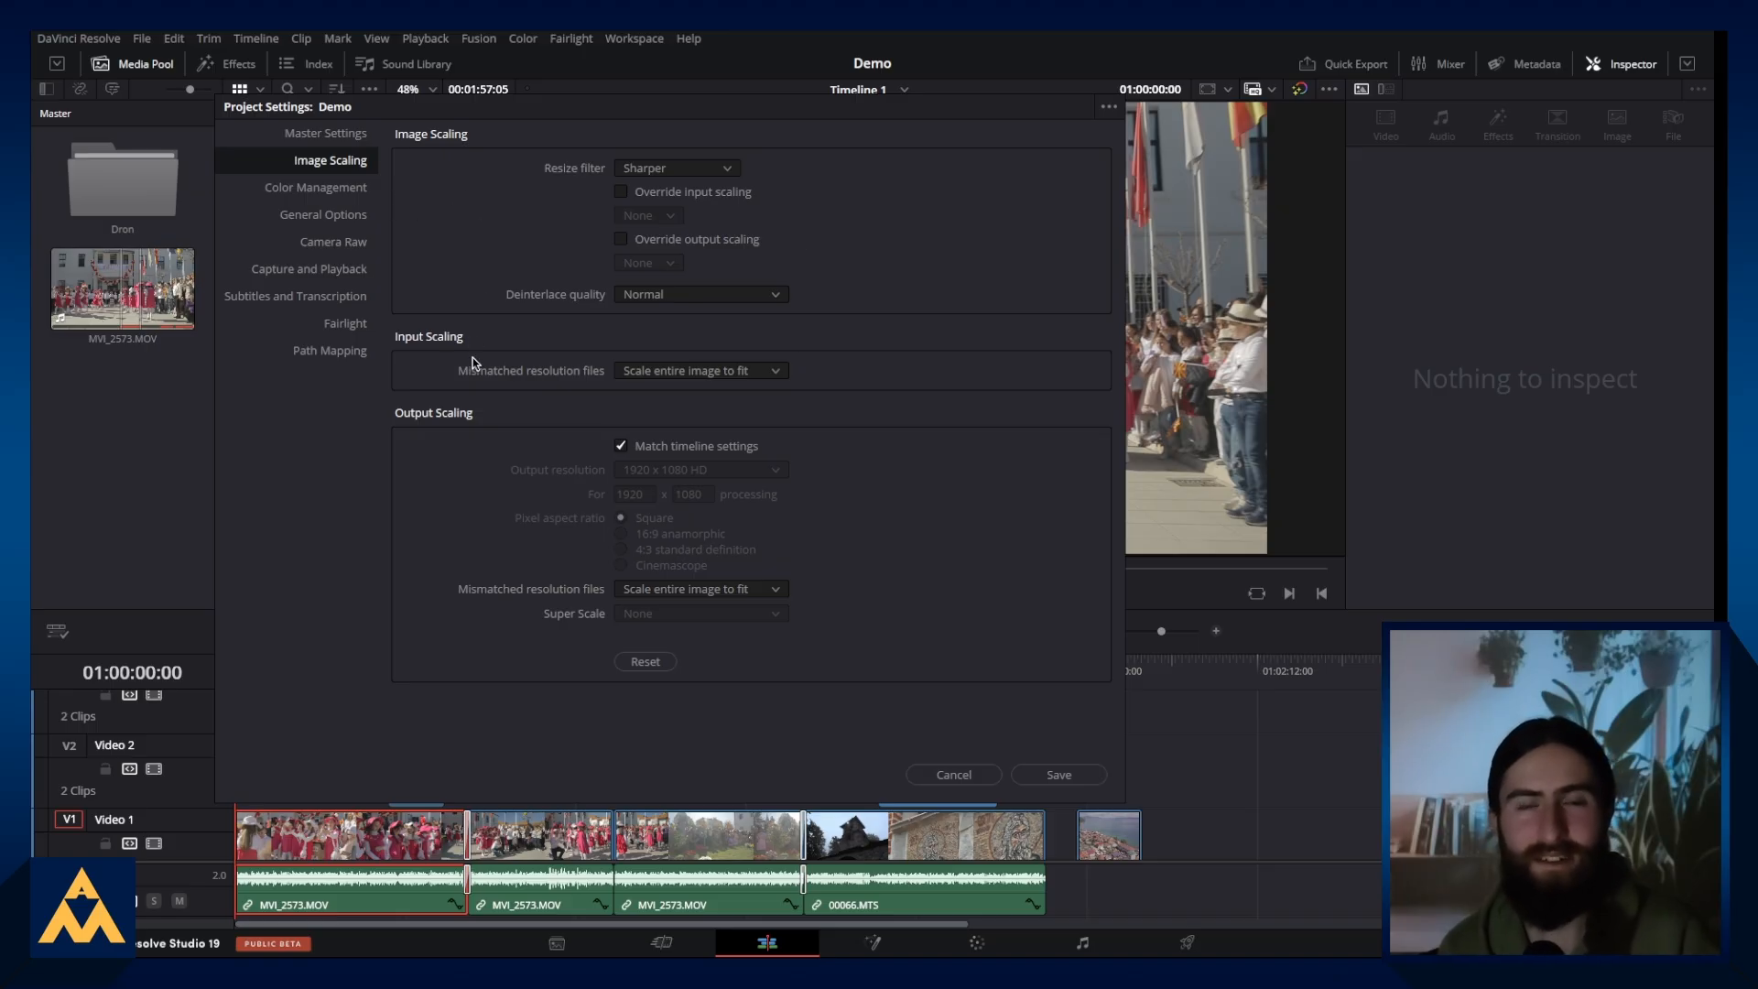
pyautogui.click(652, 169)
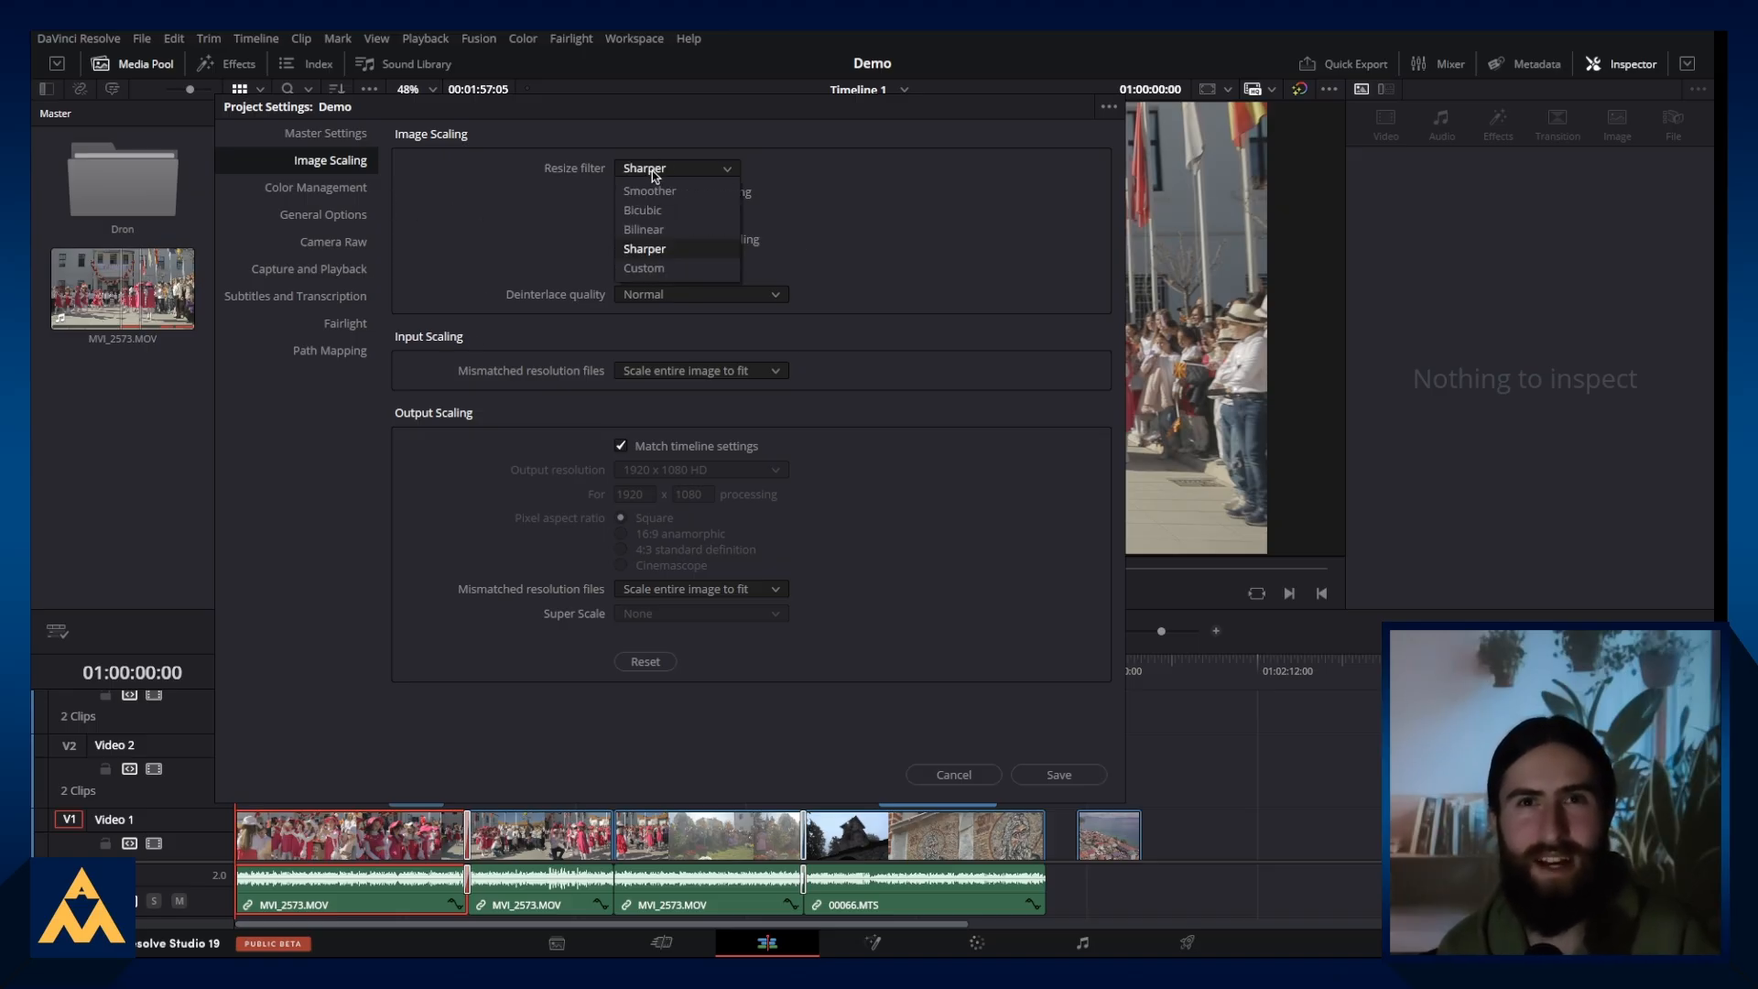
pyautogui.click(562, 208)
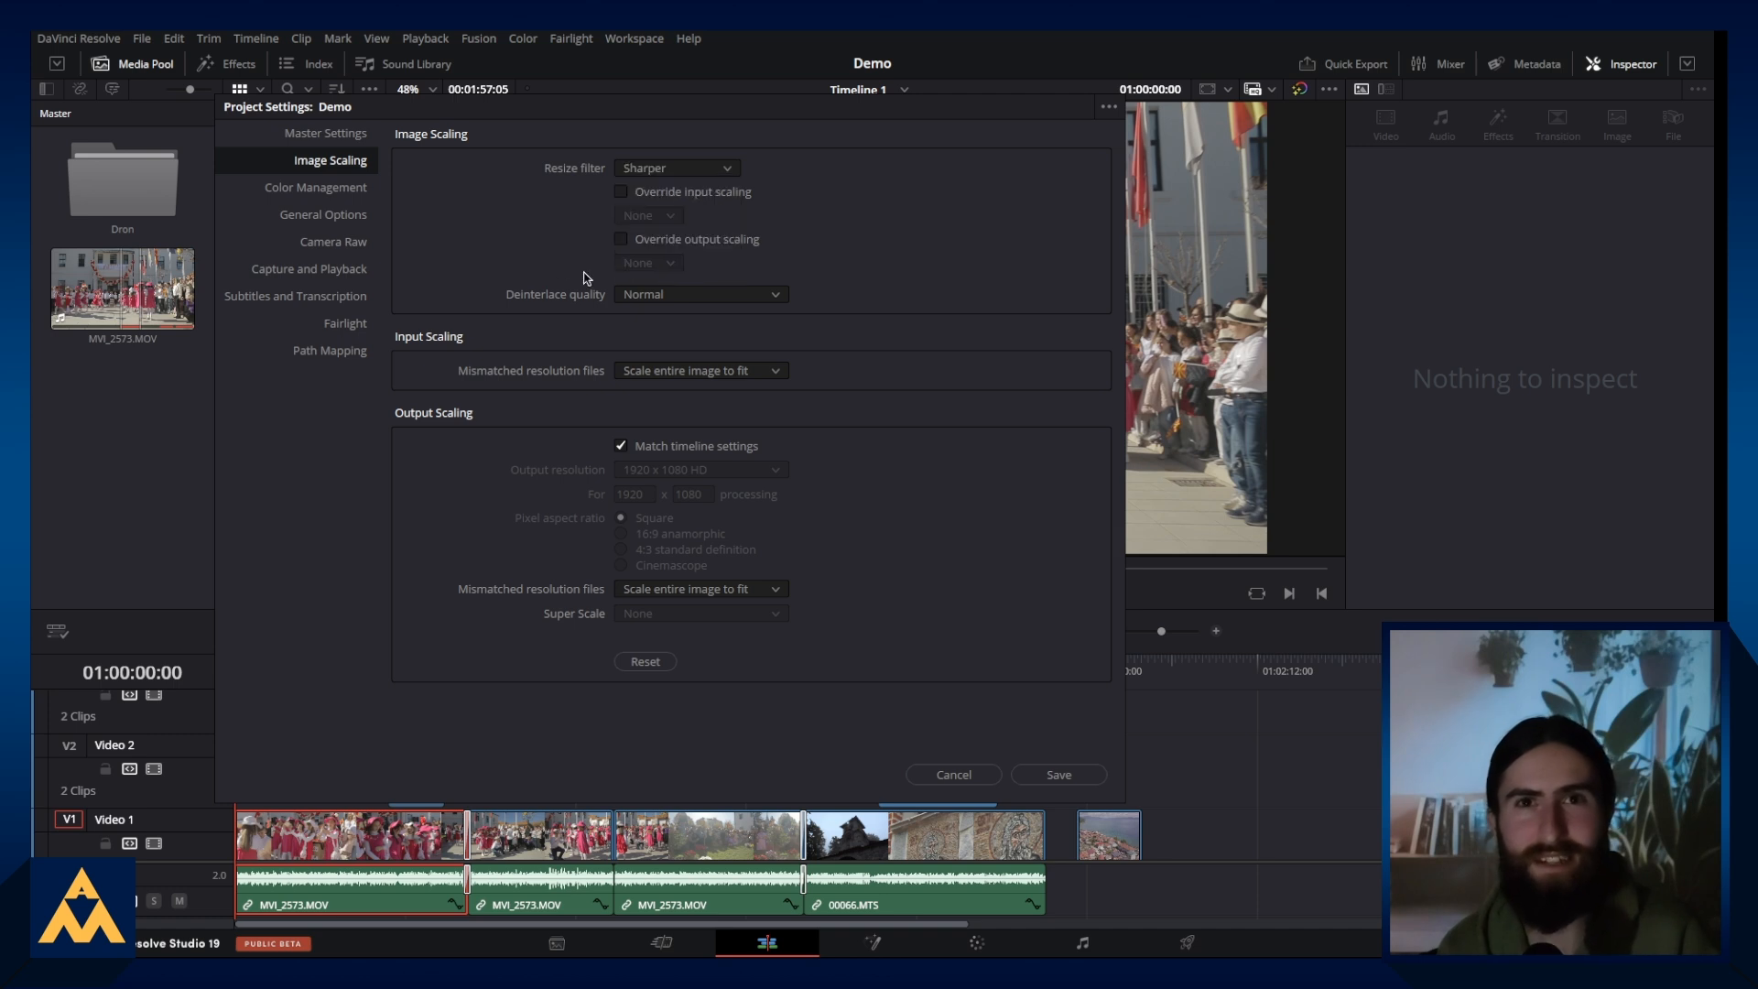
pyautogui.click(652, 172)
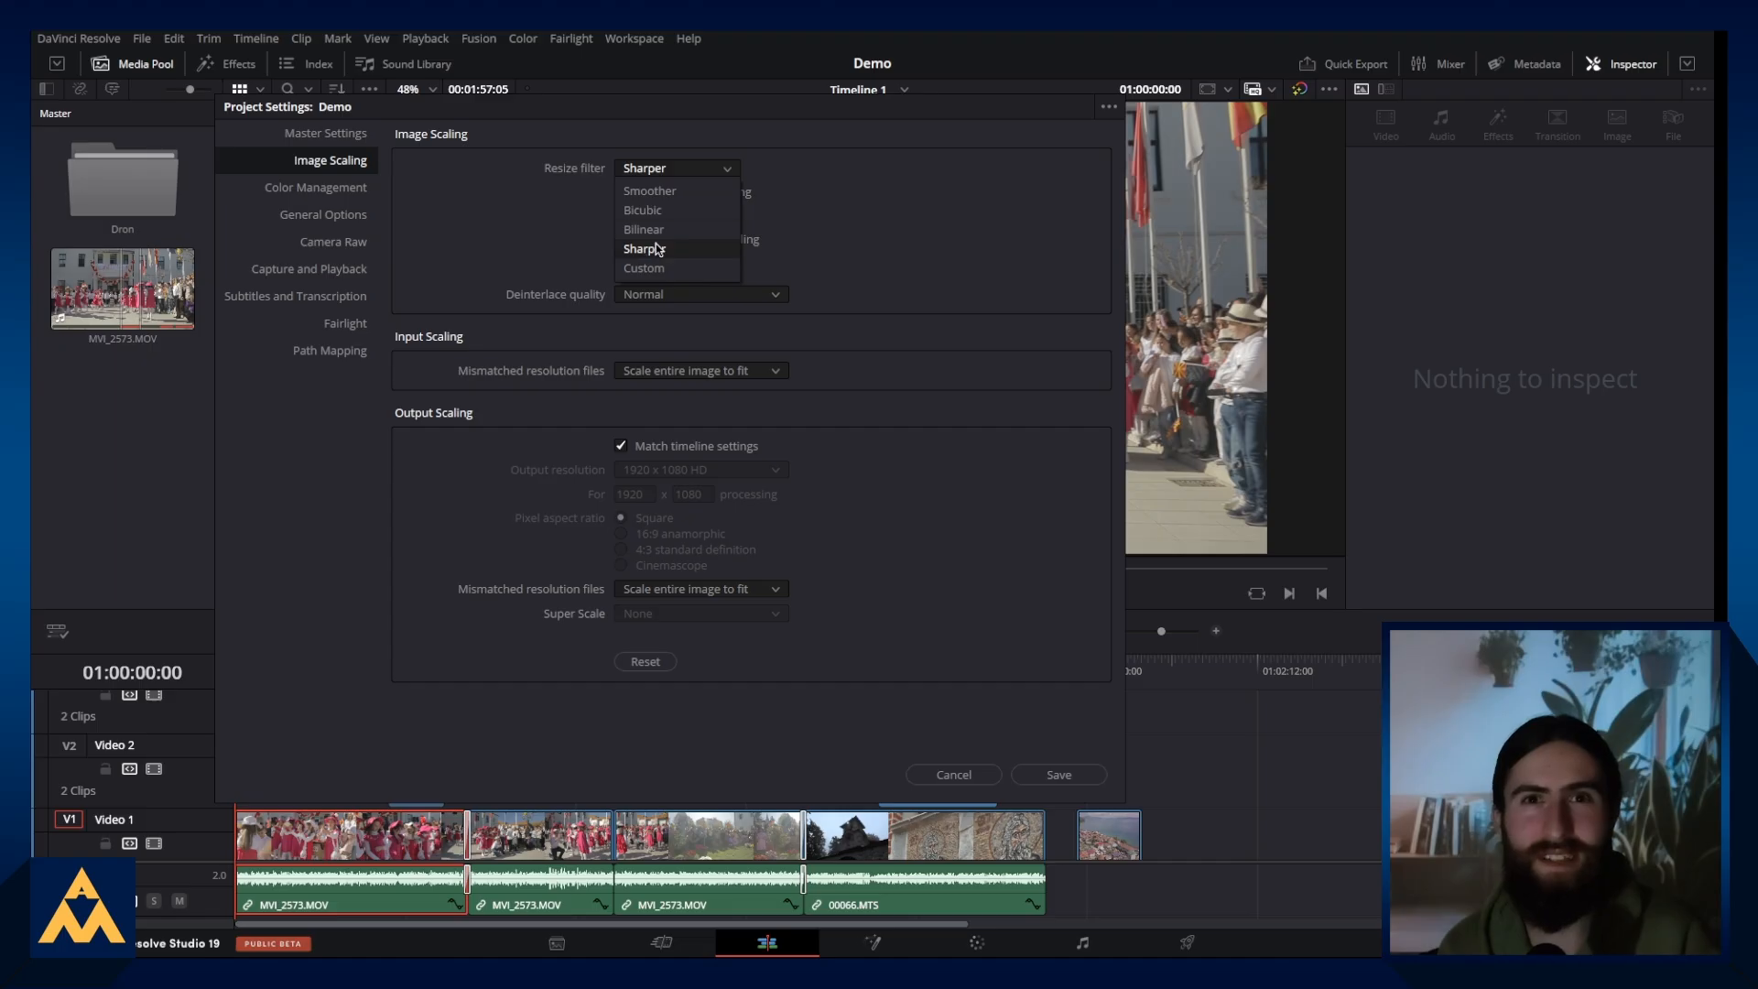
pyautogui.click(568, 240)
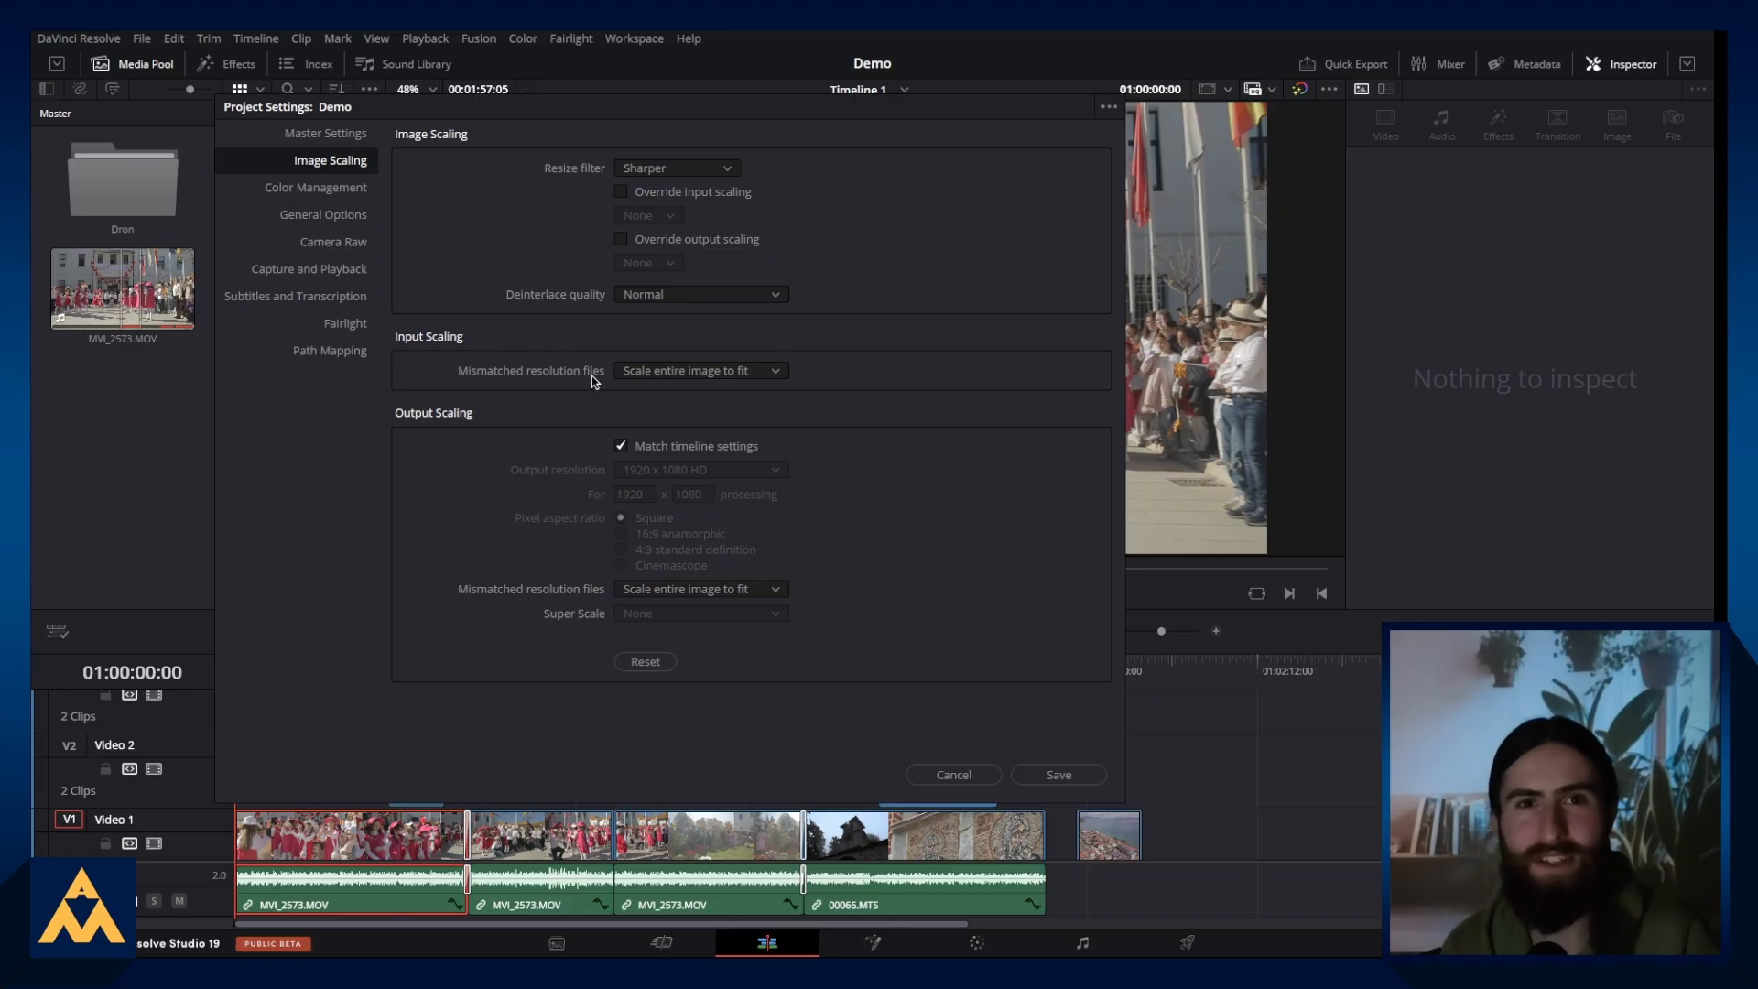
# Step: Review the input scaling choices for mismatched resolution files, keep the current selection, and save the project settings
pyautogui.click(649, 376)
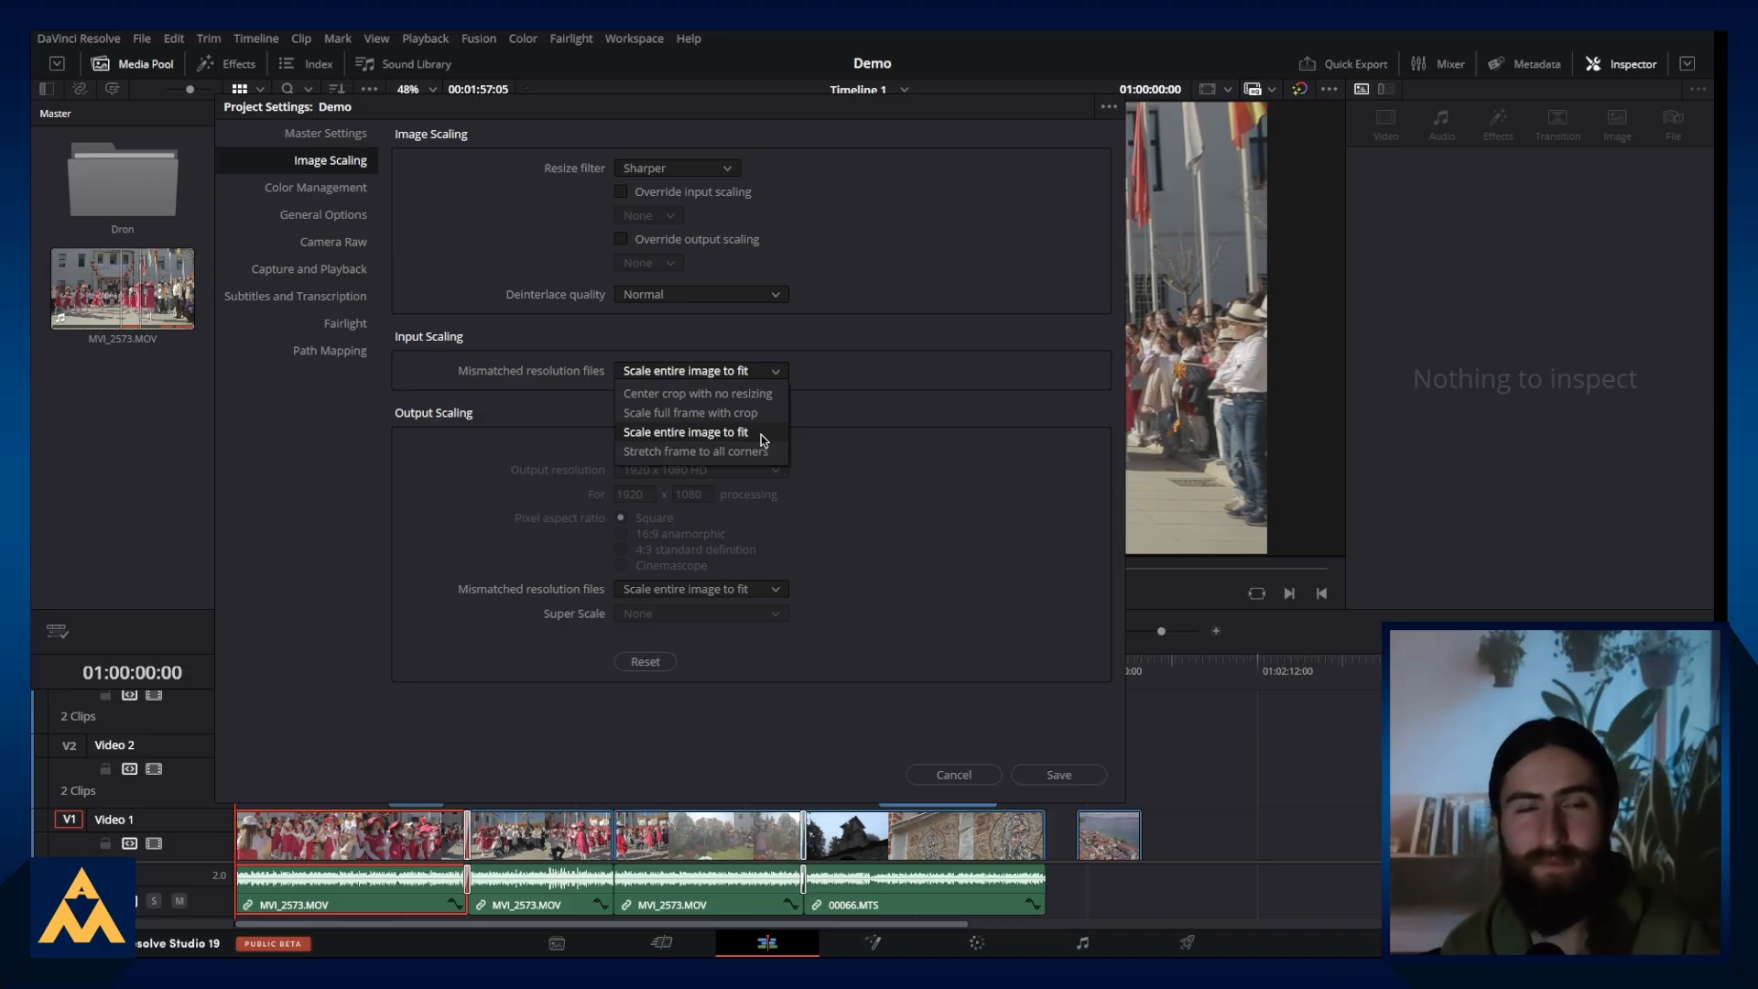
pyautogui.click(868, 408)
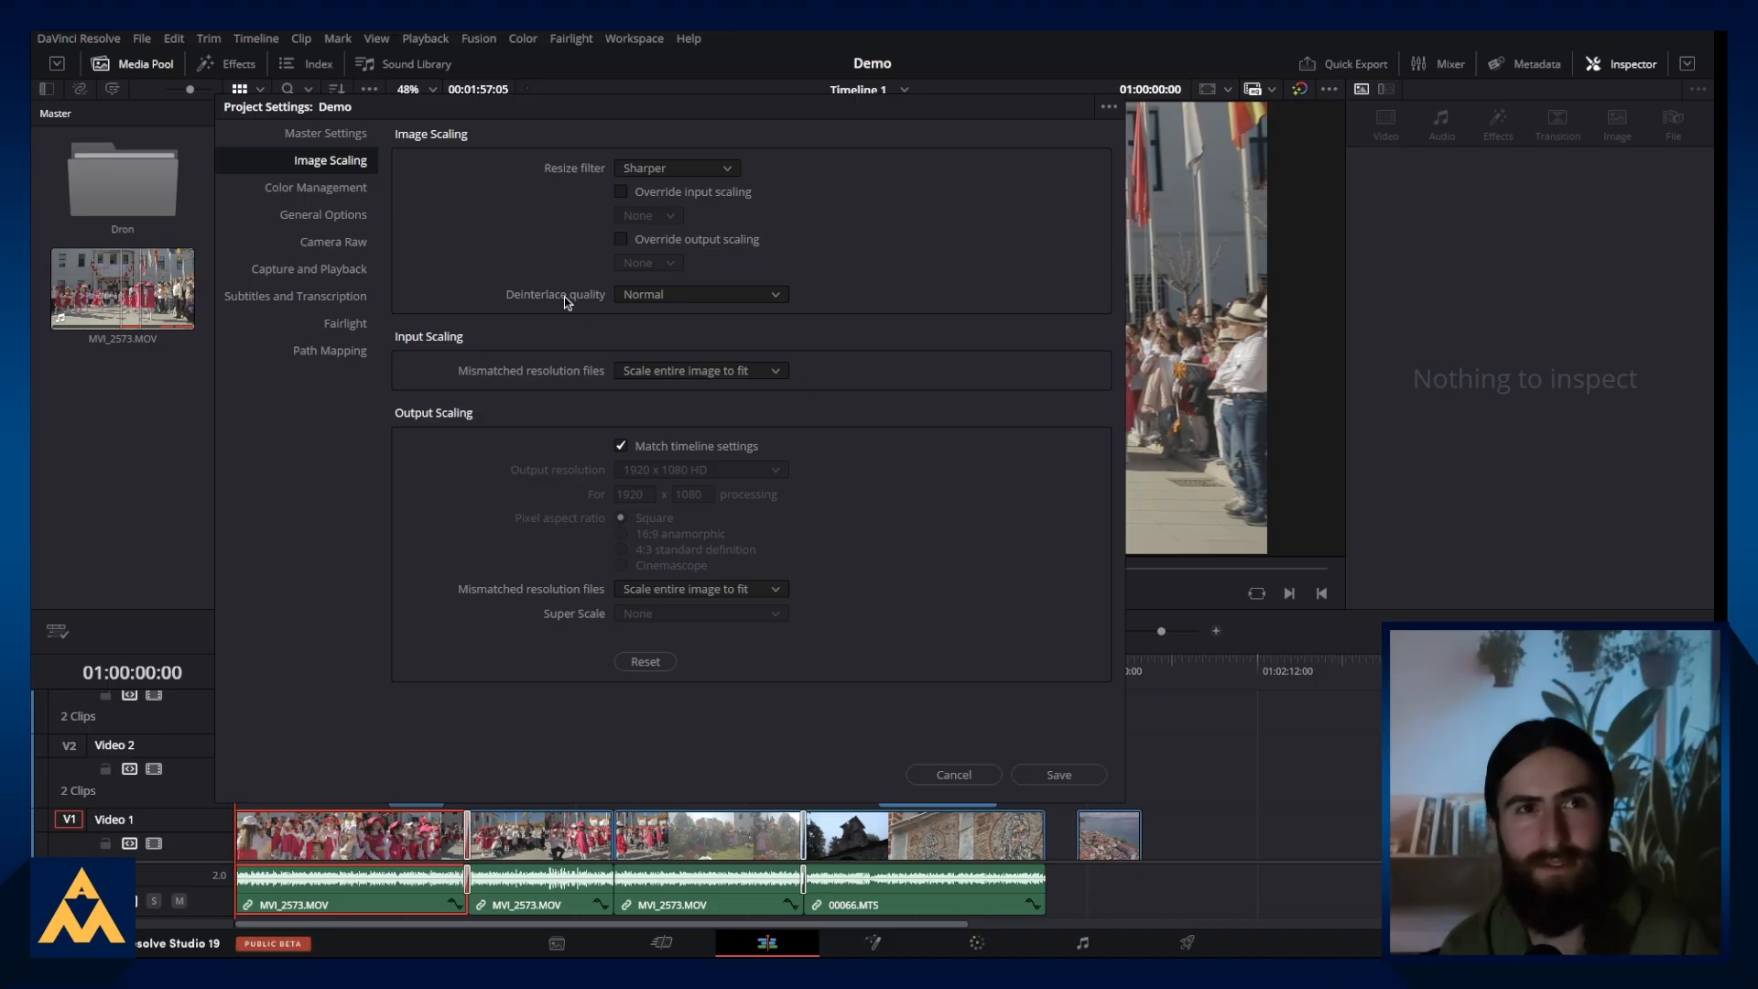
pyautogui.click(1060, 777)
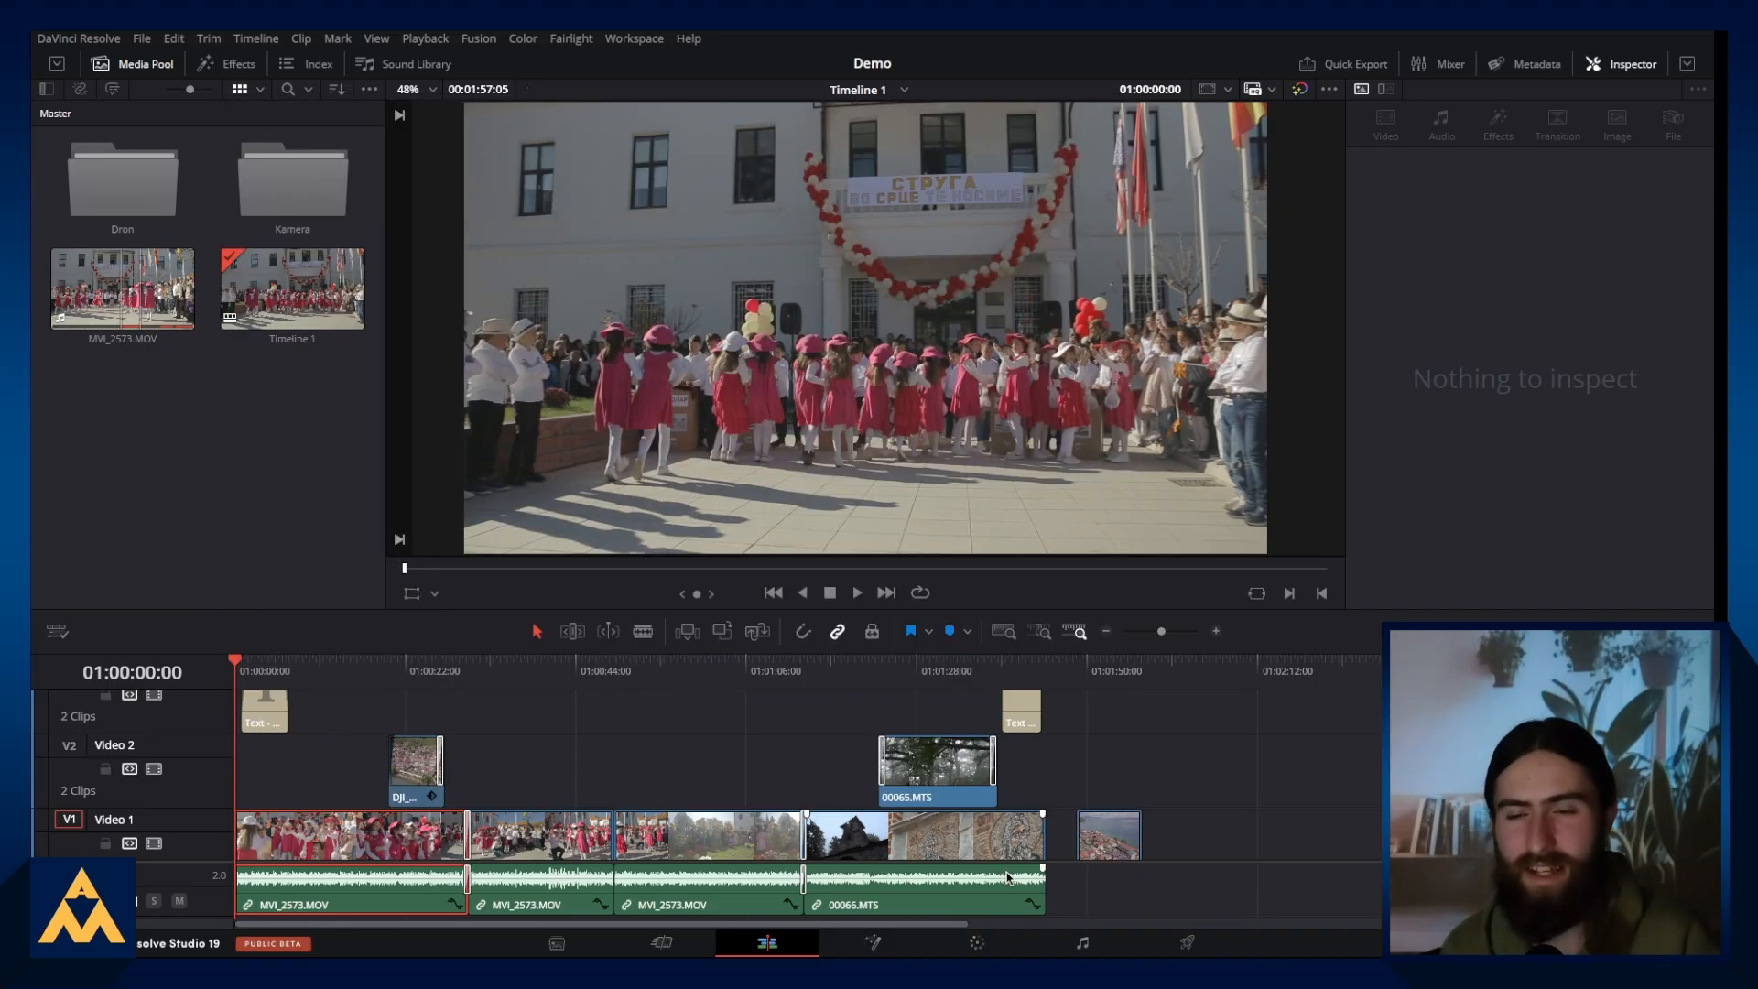
# Step: Set the project's timeline resolution to 2048 x 858 DCI Scope 2.39 in the master settings and save
pyautogui.moveTo(929, 924); pyautogui.dragTo(1029, 917)
pyautogui.click(1690, 943)
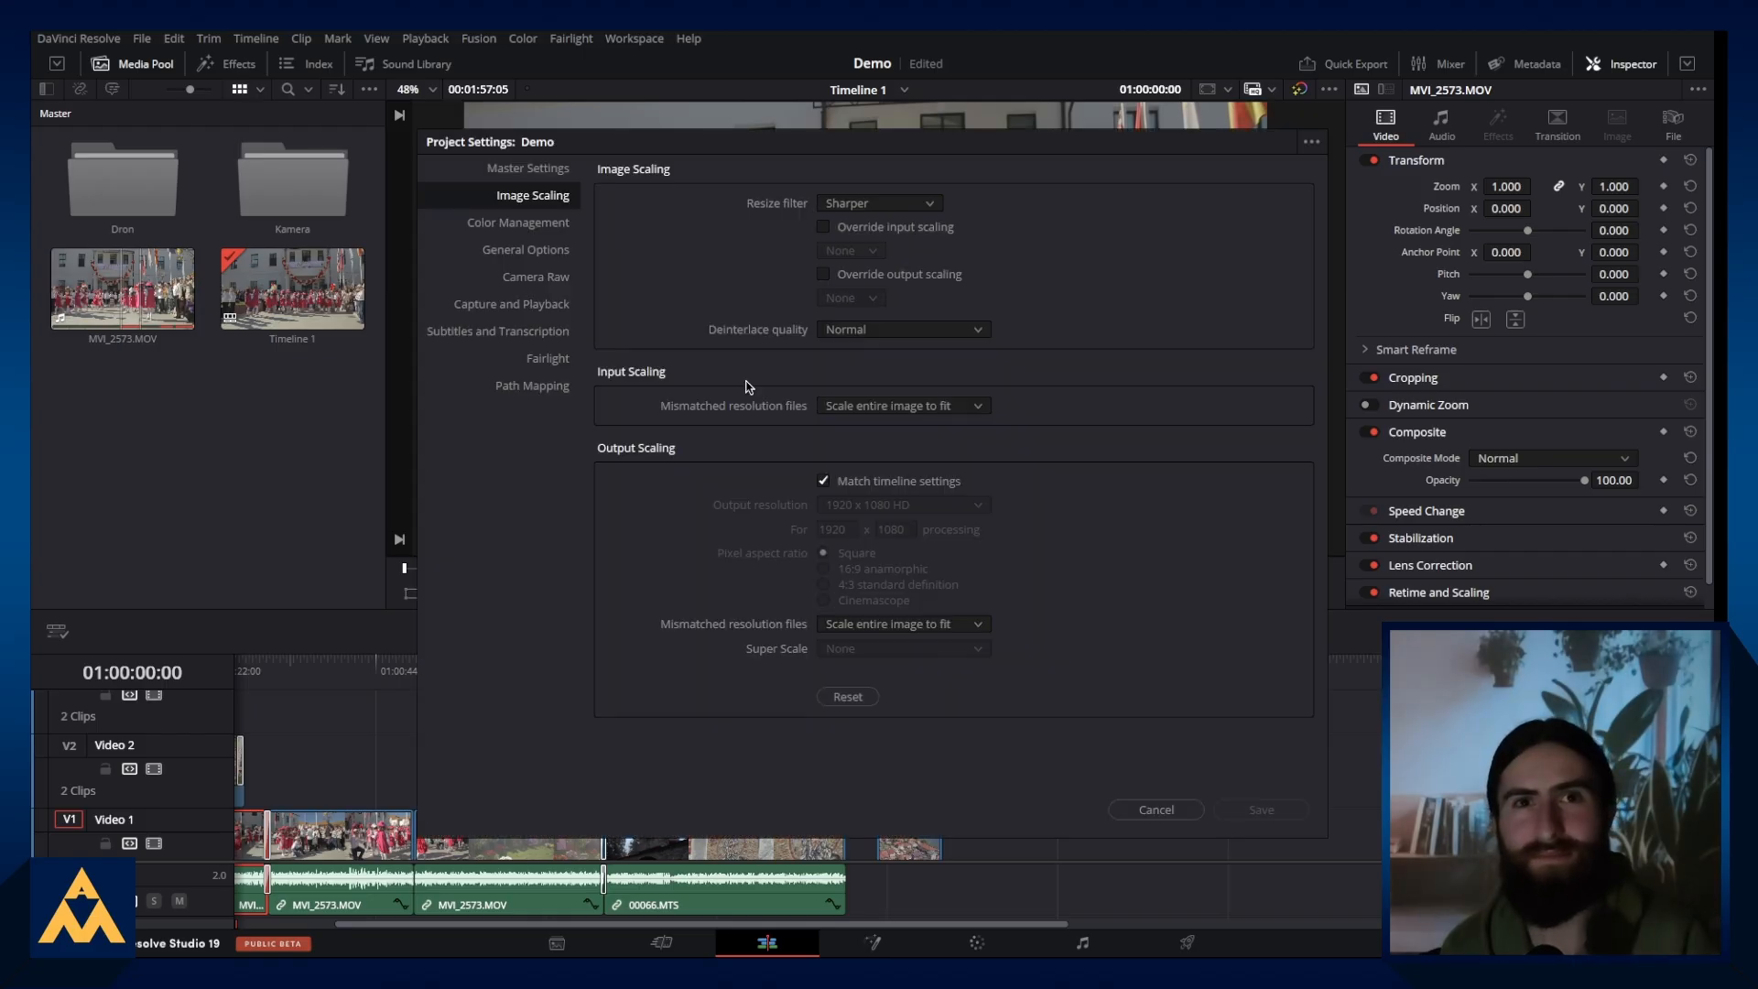
pyautogui.click(499, 172)
pyautogui.scroll(10, 842, 243)
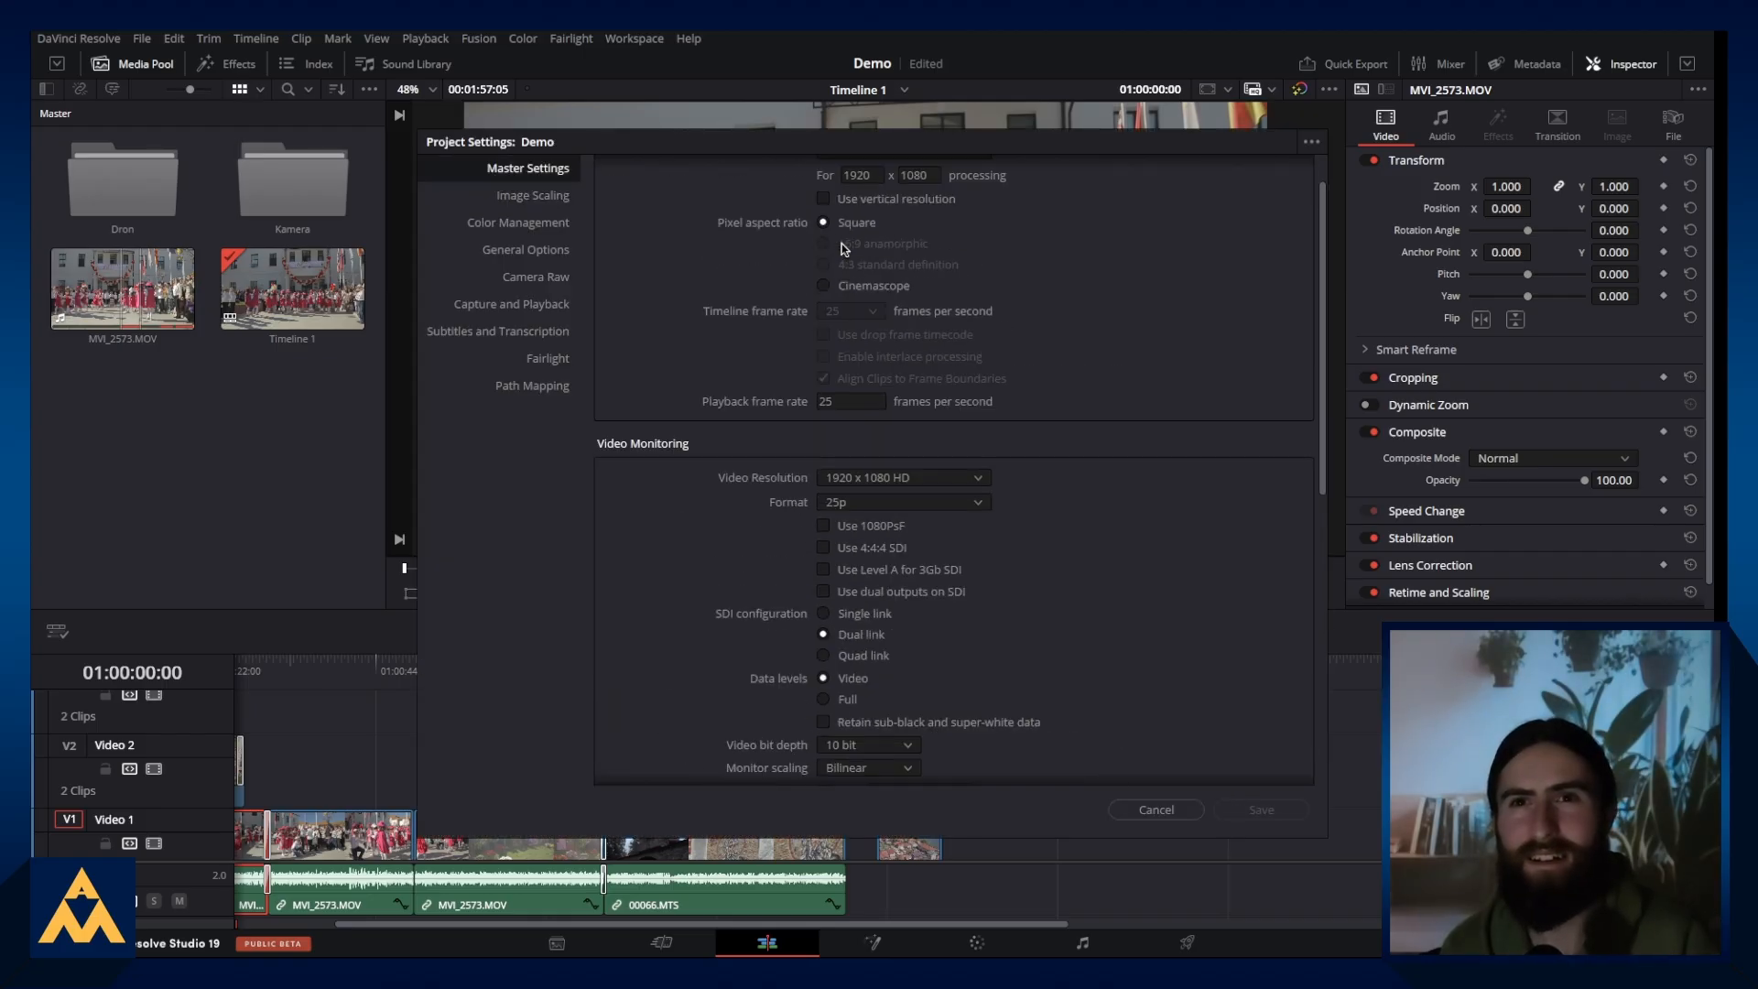
pyautogui.scroll(2, 842, 243)
pyautogui.click(903, 202)
pyautogui.scroll(-2, 916, 302)
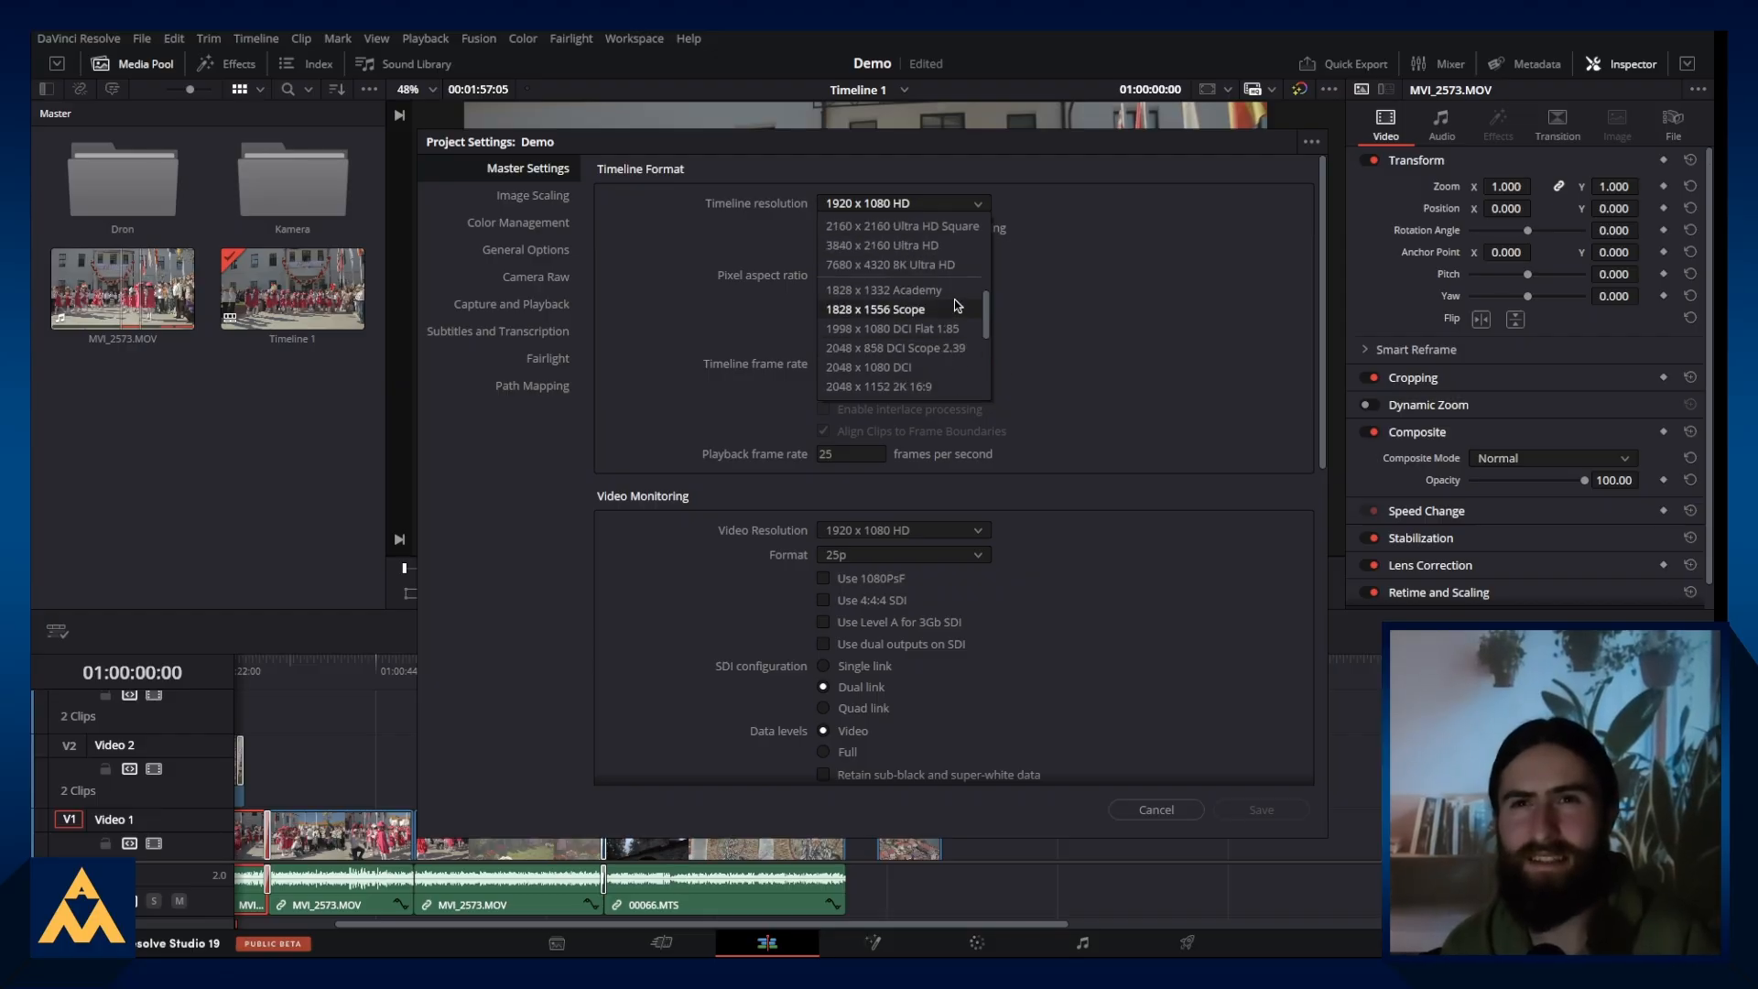
pyautogui.click(962, 348)
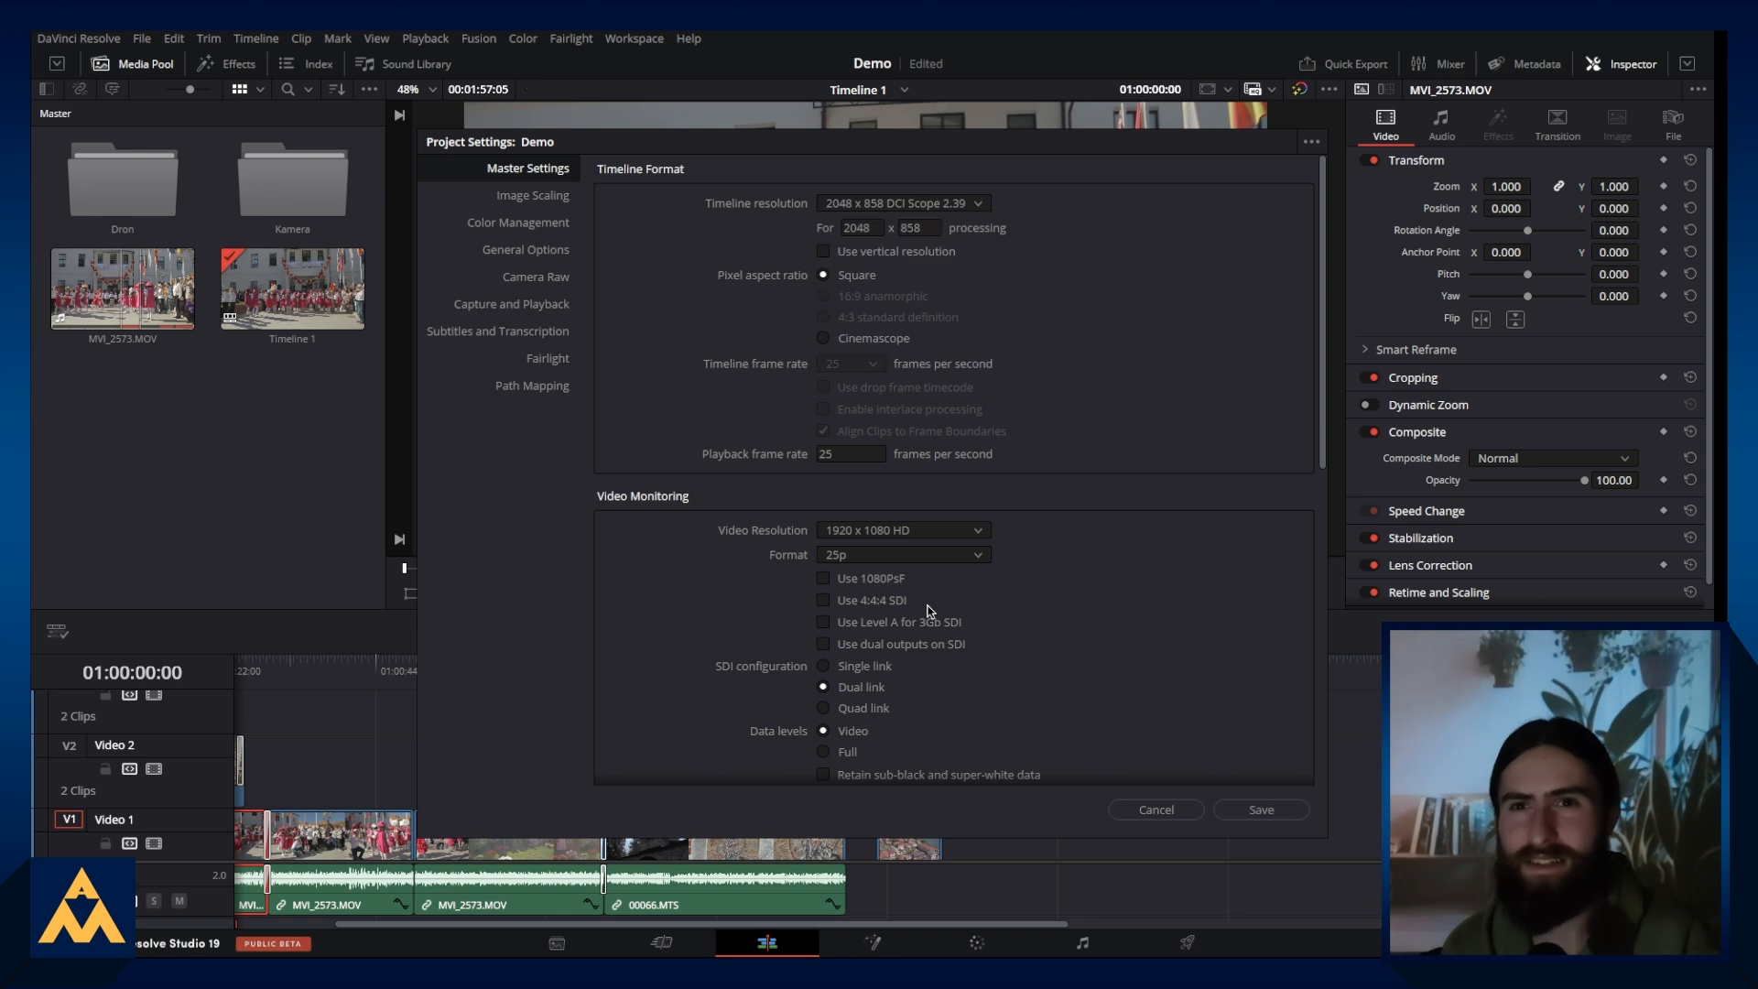
pyautogui.click(1250, 809)
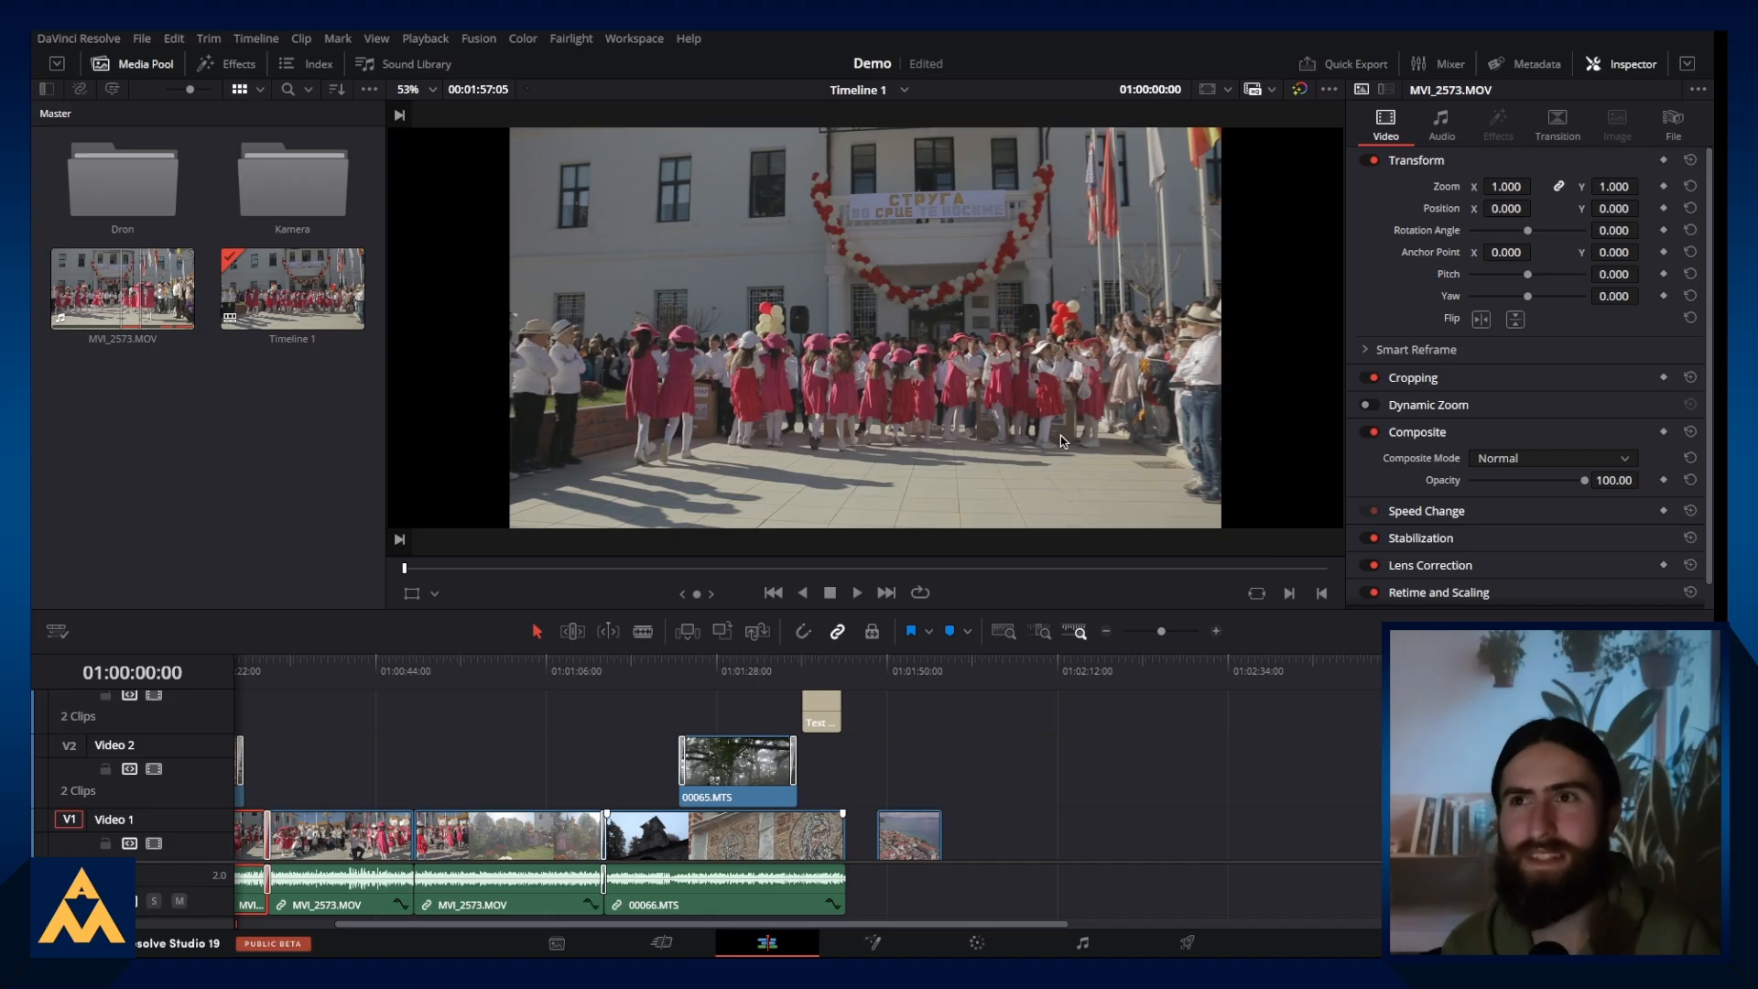
# Step: Briefly show the safe area guides in the timeline viewer, hide them, and examine how the clip fits the frame
pyautogui.click(1227, 90)
pyautogui.click(1208, 90)
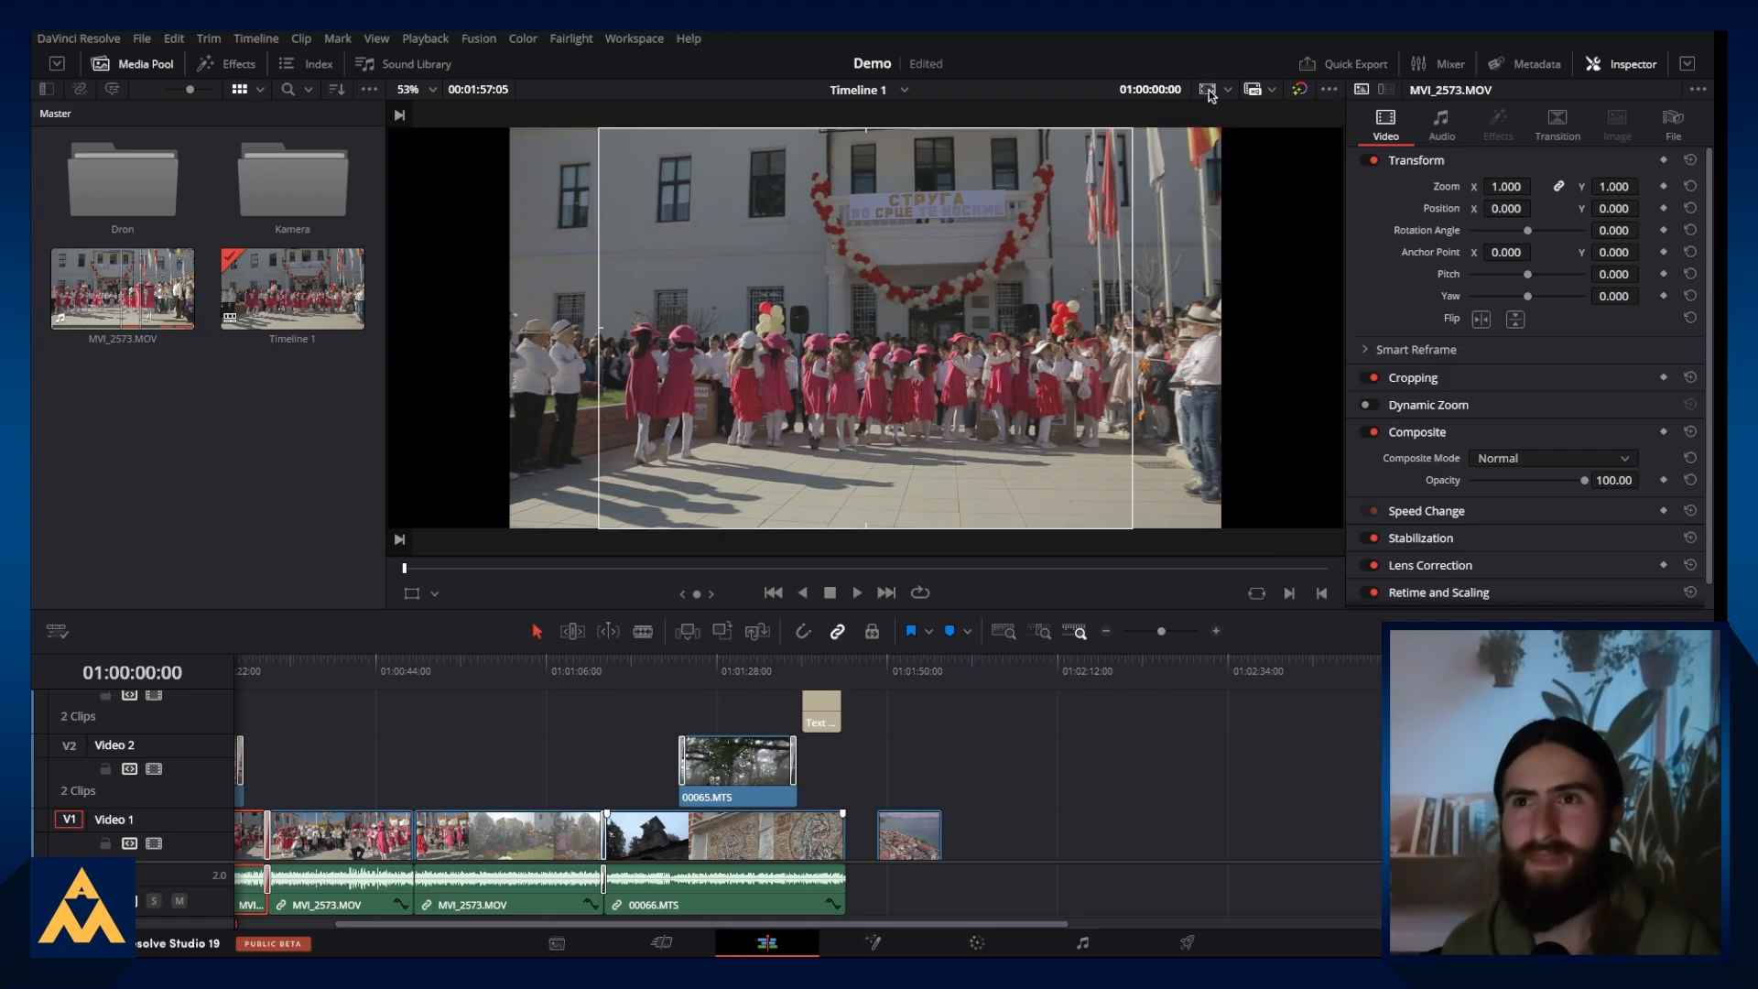
pyautogui.click(1205, 90)
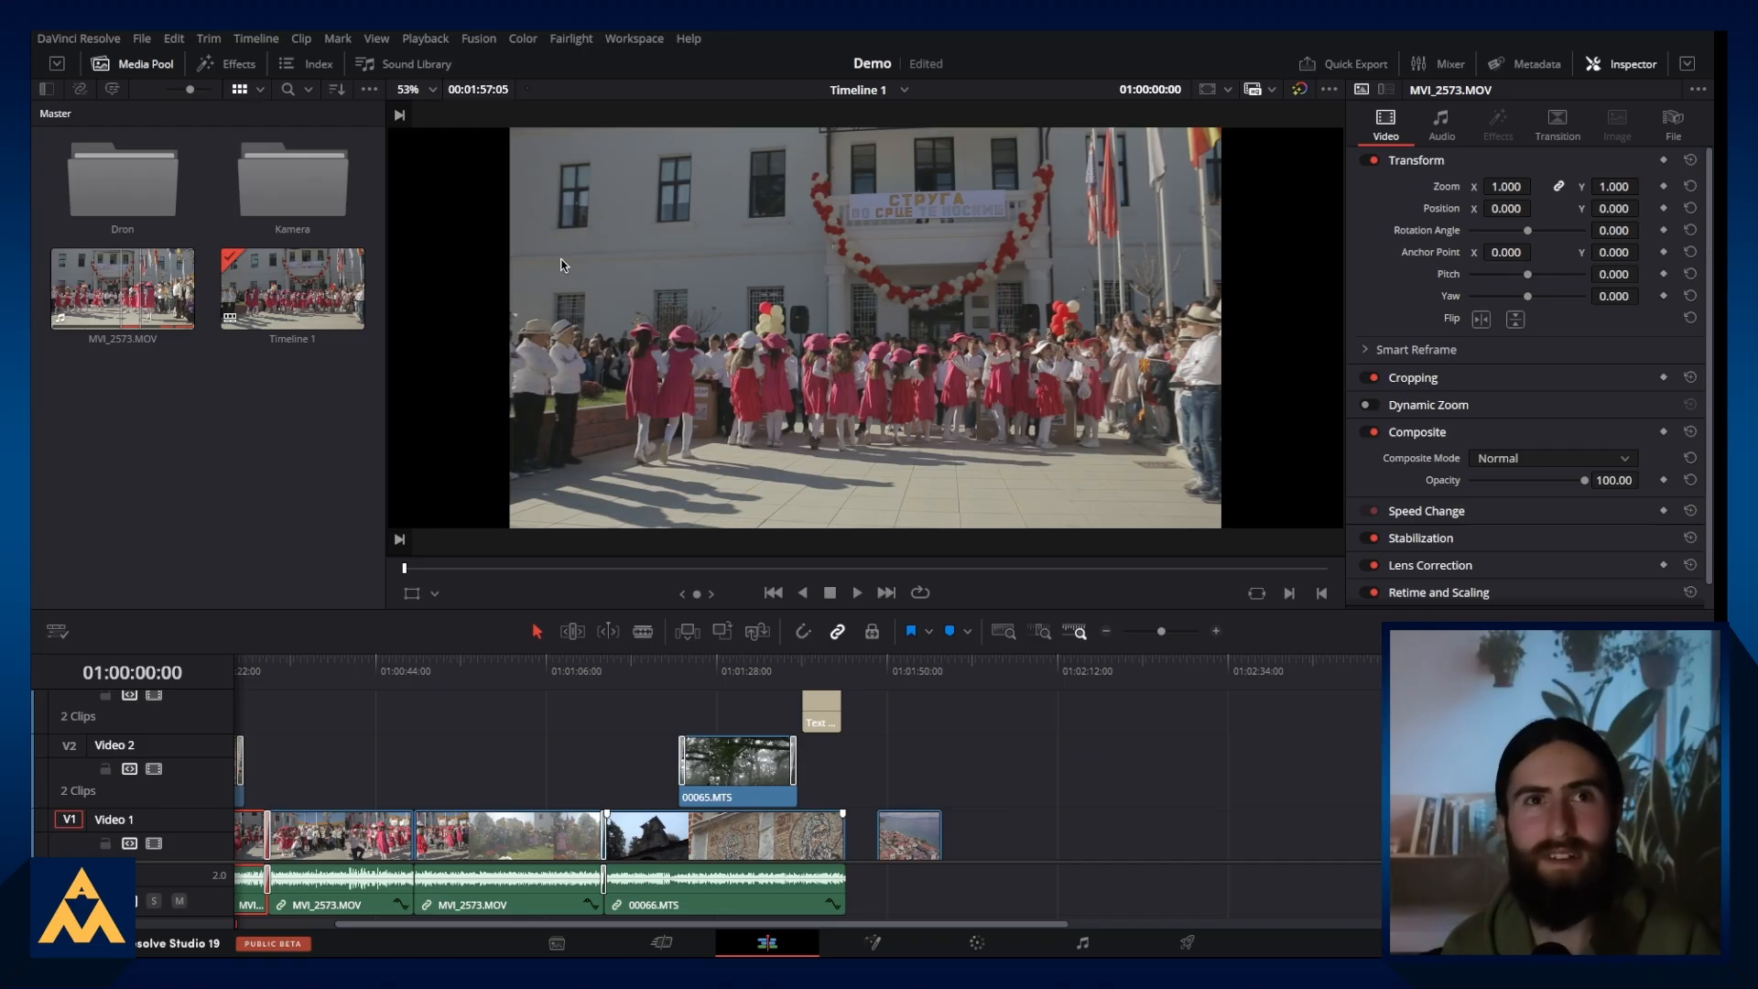
pyautogui.scroll(-2, 457, 211)
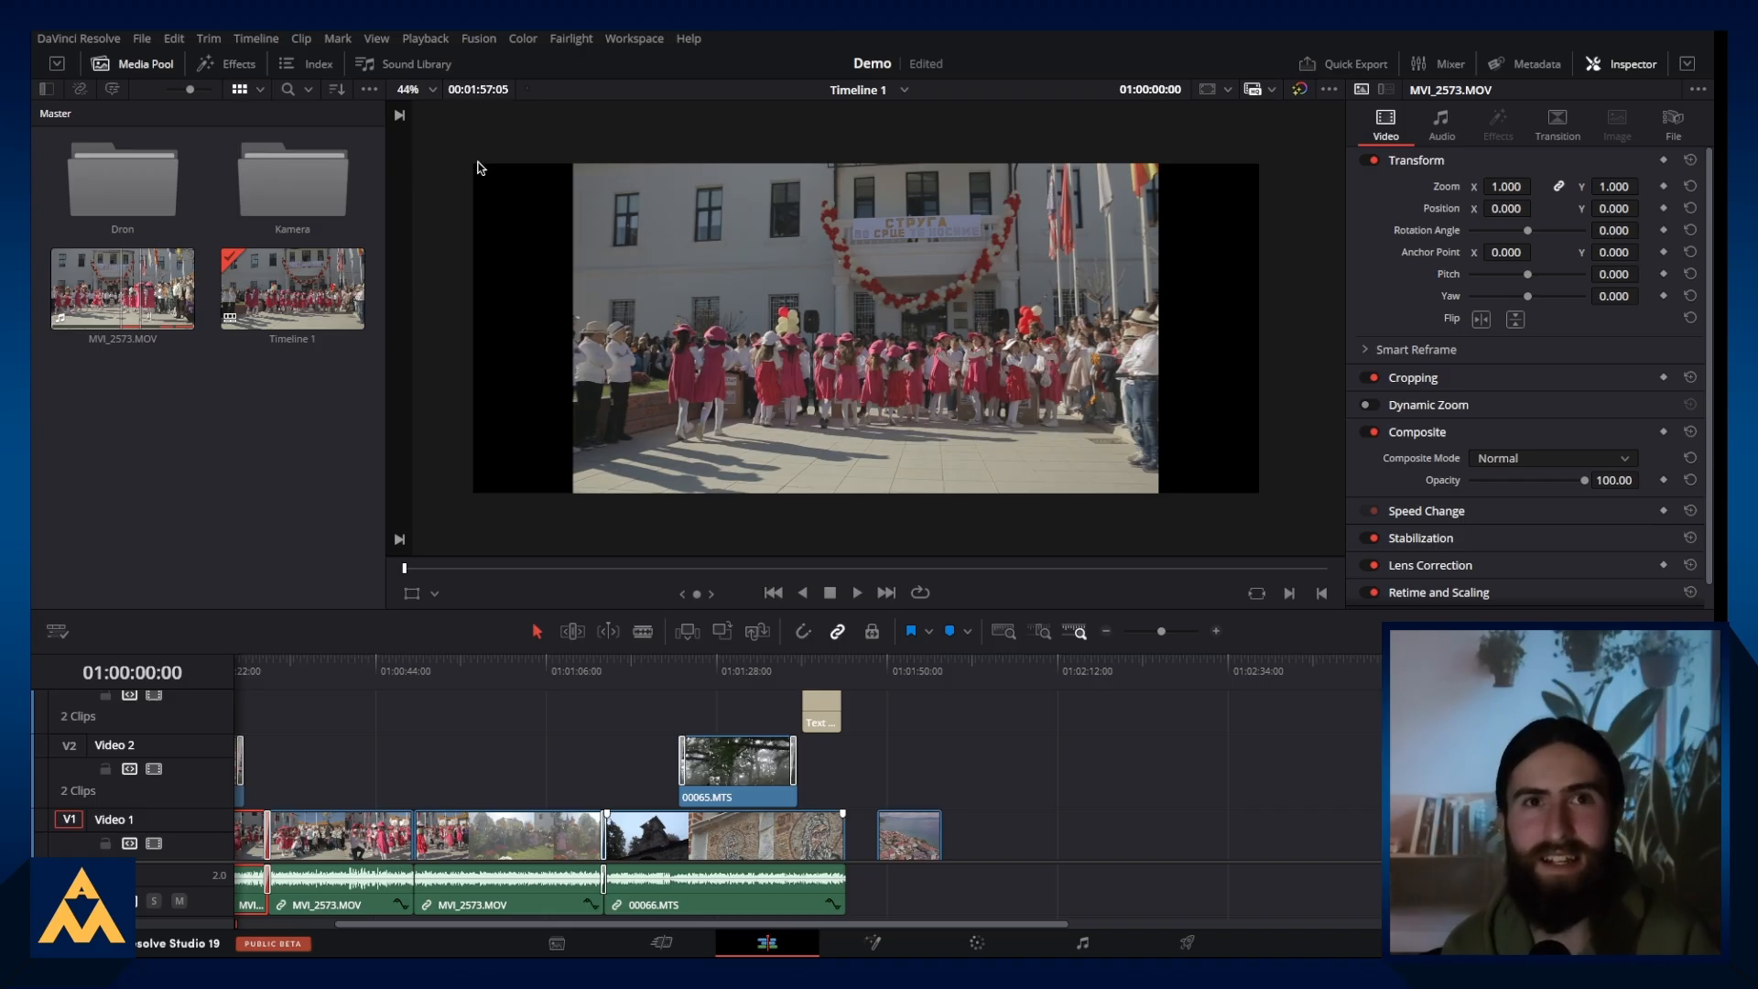
pyautogui.scroll(2, 562, 419)
pyautogui.scroll(3, 562, 418)
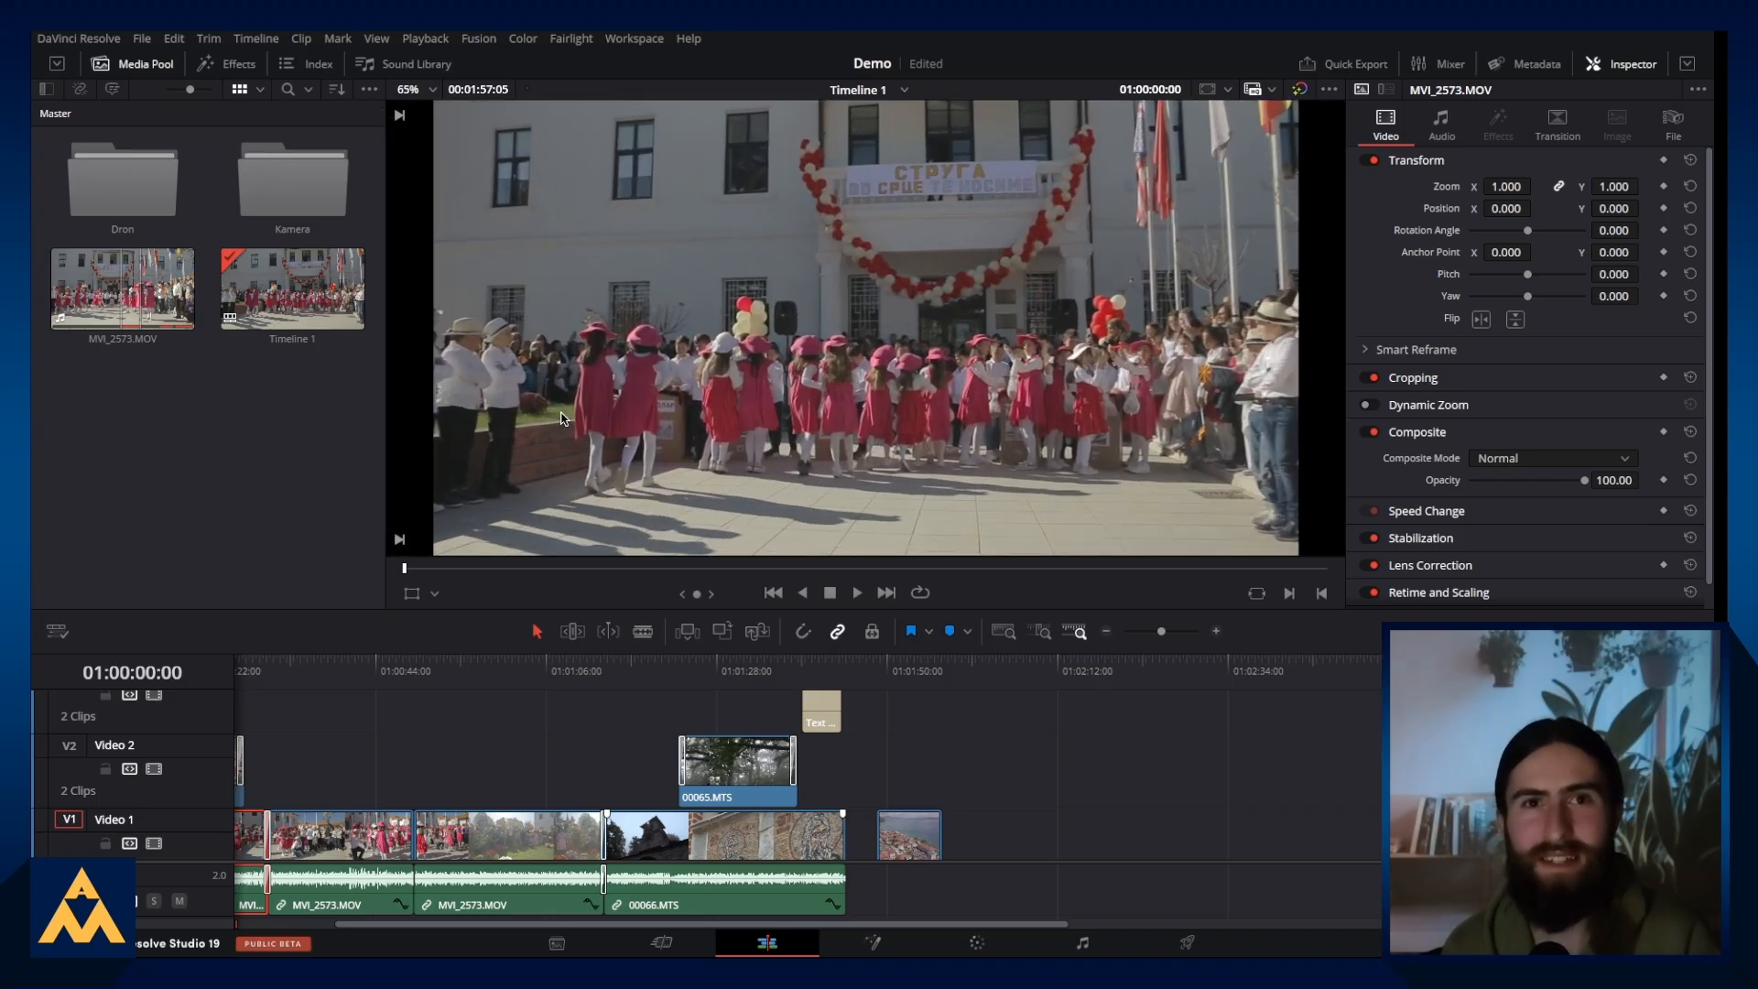
pyautogui.scroll(-3, 562, 418)
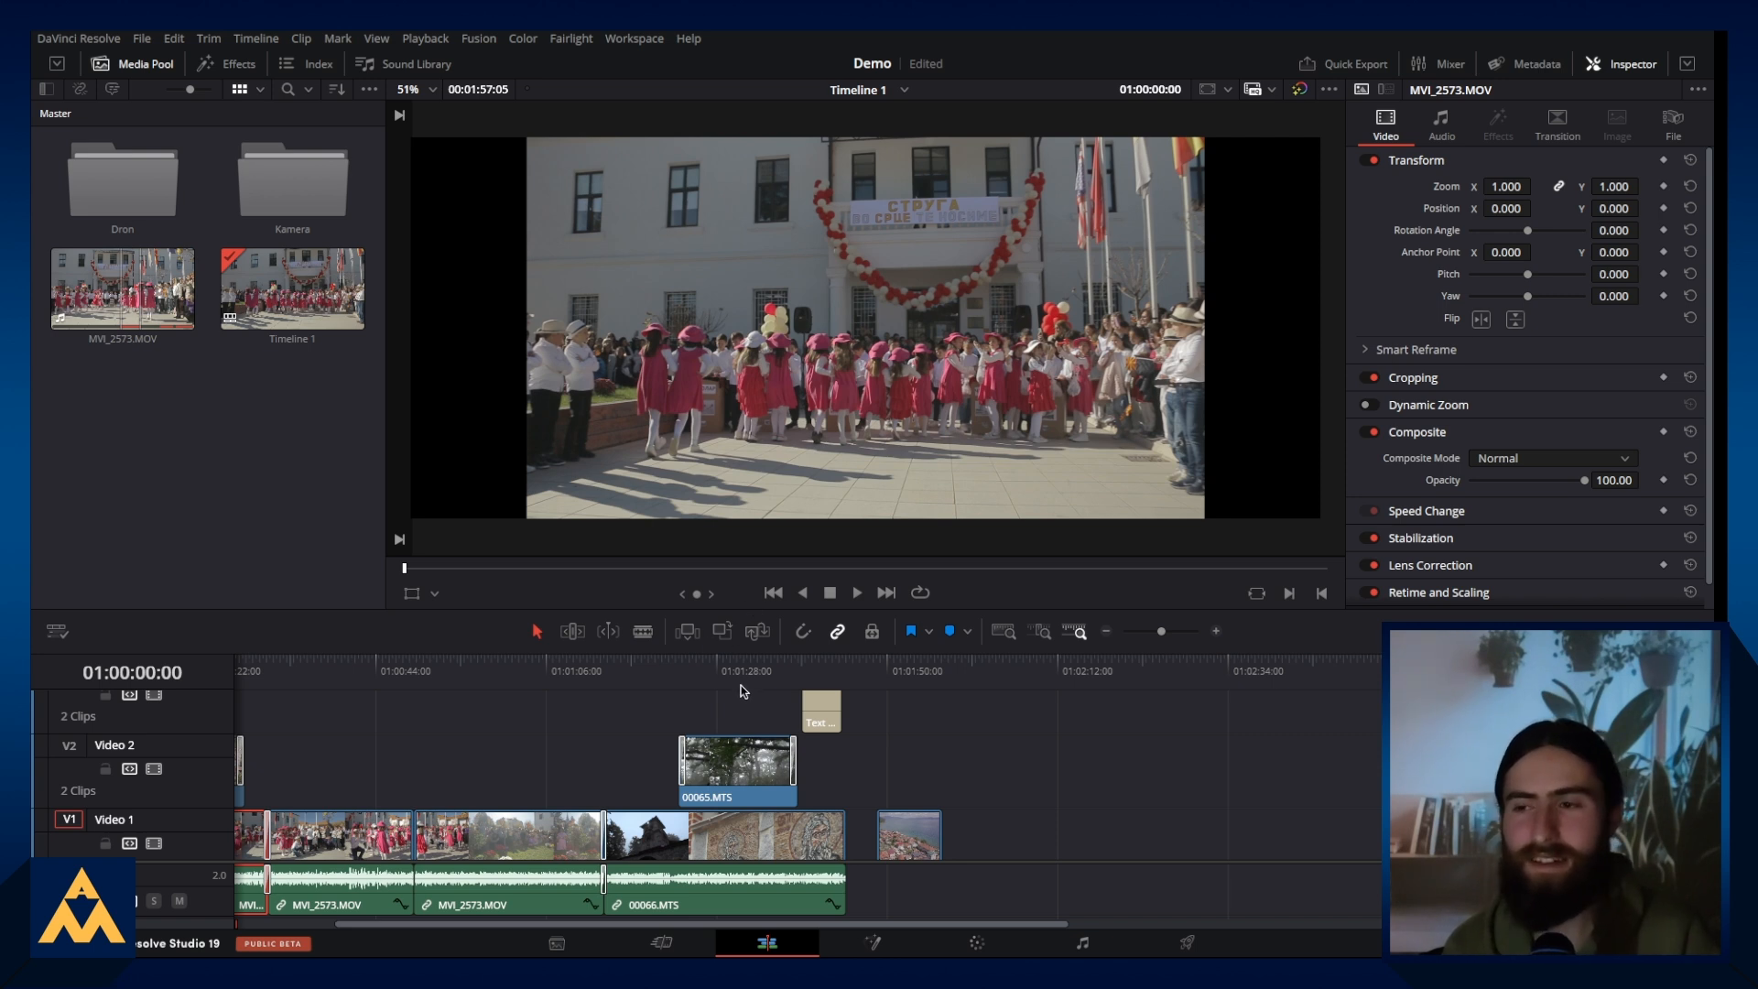
# Step: Check the timeline format in the project settings, close them without saving, and return to the start of the timeline
pyautogui.click(1691, 943)
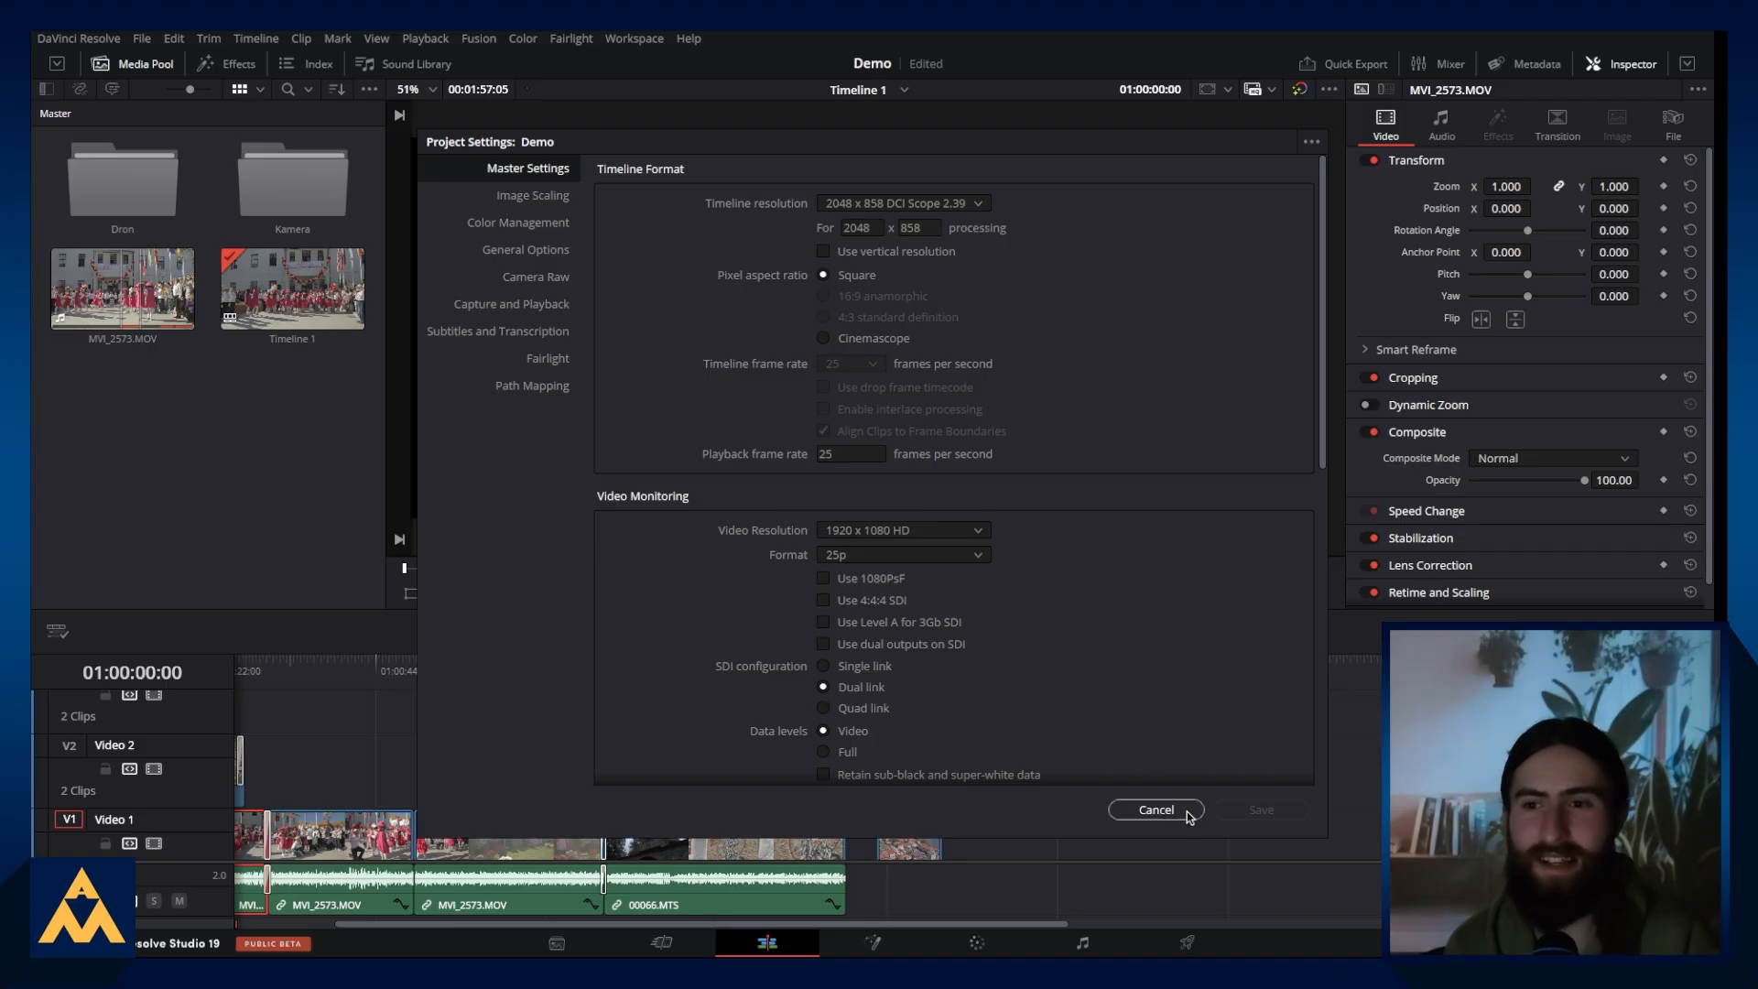
pyautogui.click(1157, 809)
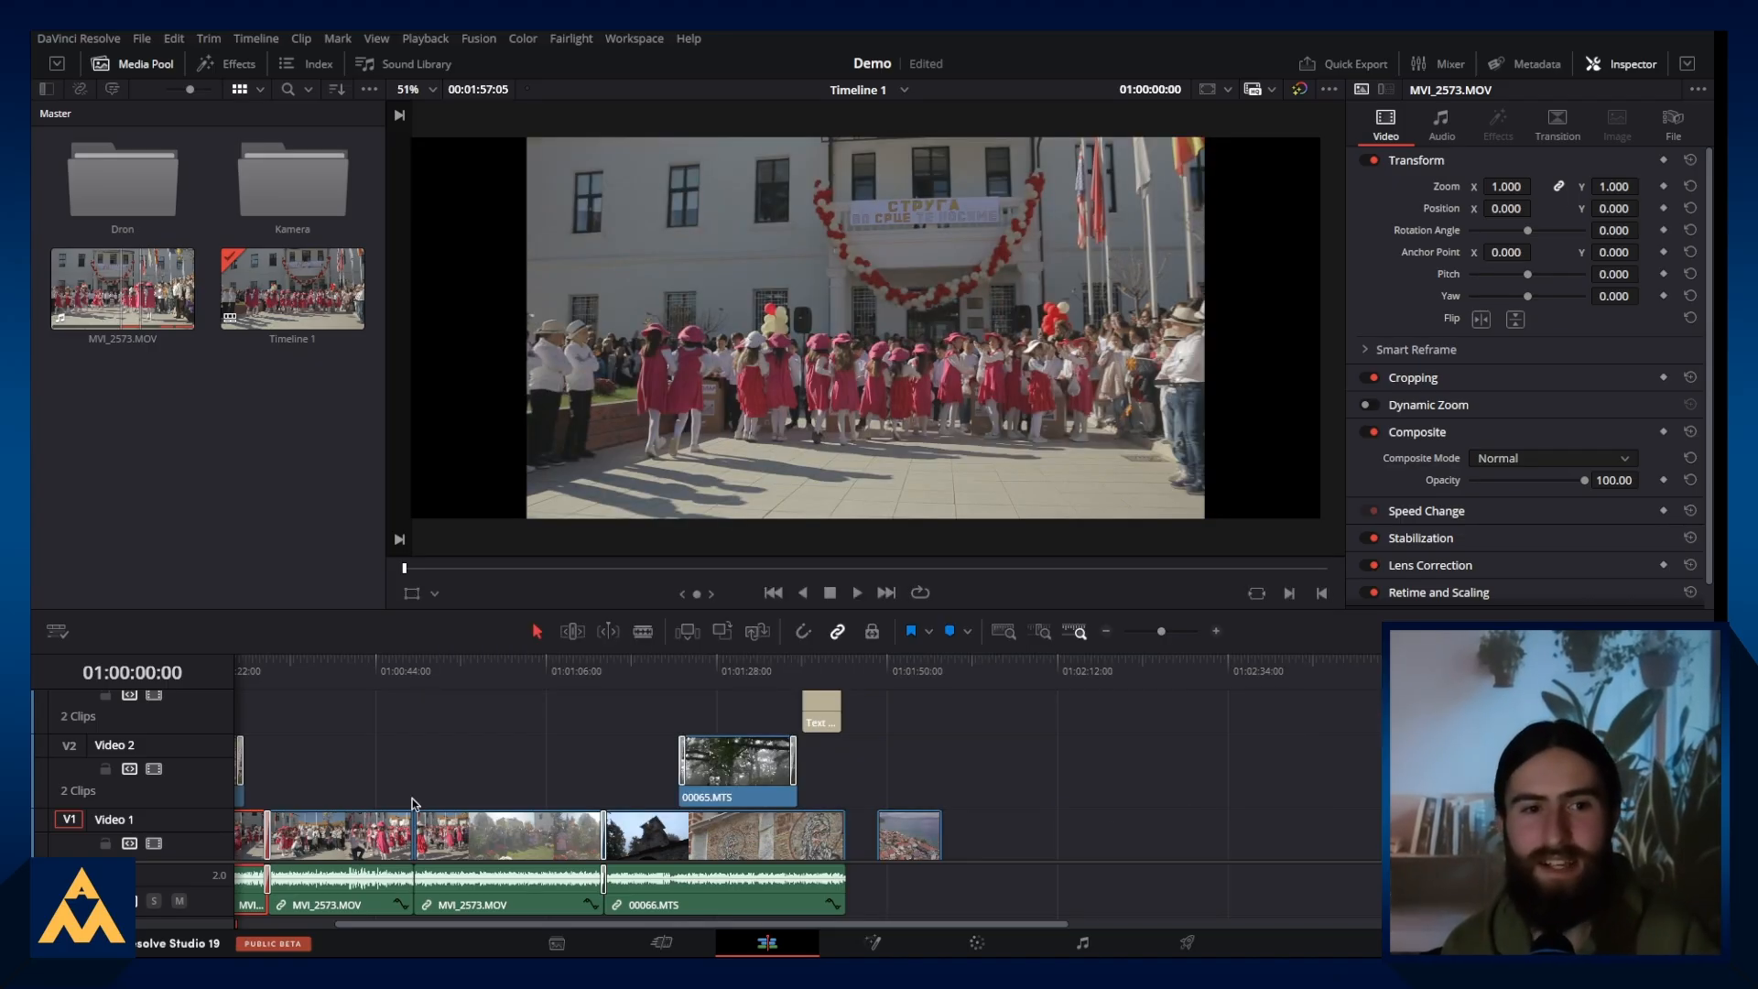
pyautogui.hscroll(-2, 786, 927)
pyautogui.hscroll(-3, 785, 926)
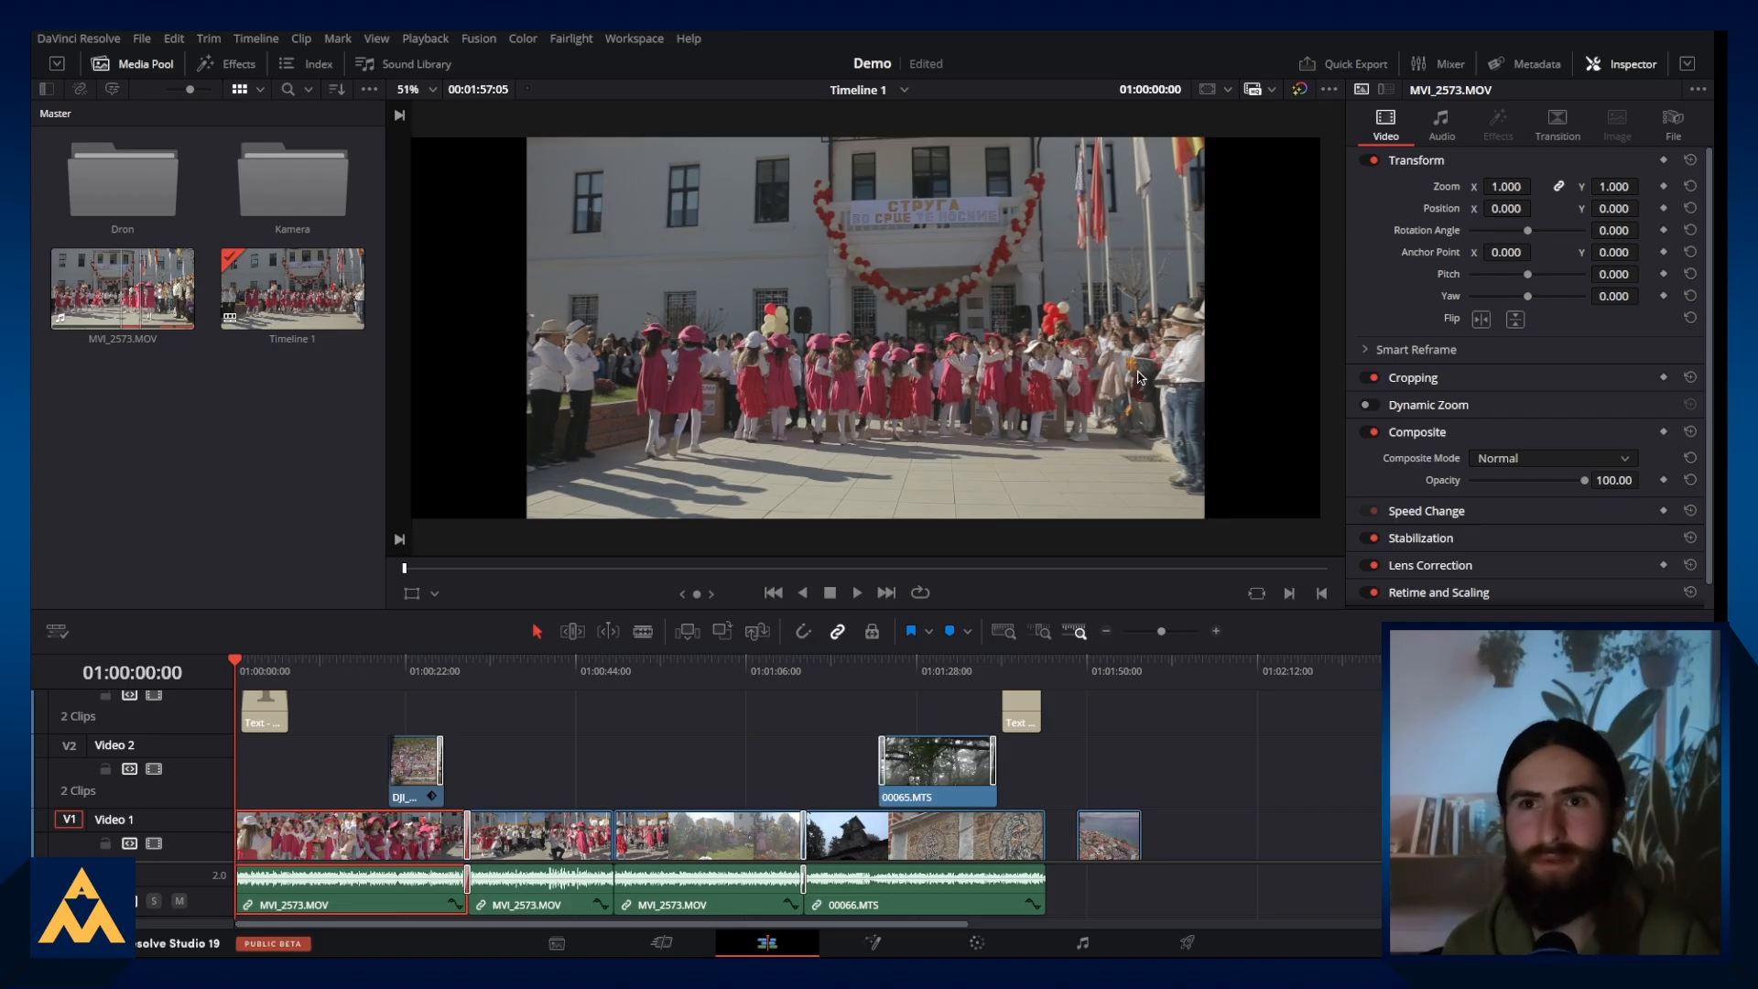
# Step: Try filling the frame by setting the first MVI_2573.MOV clip's zoom to 1.350, and reset the zoom
pyautogui.moveTo(1492, 187); pyautogui.dragTo(1536, 185)
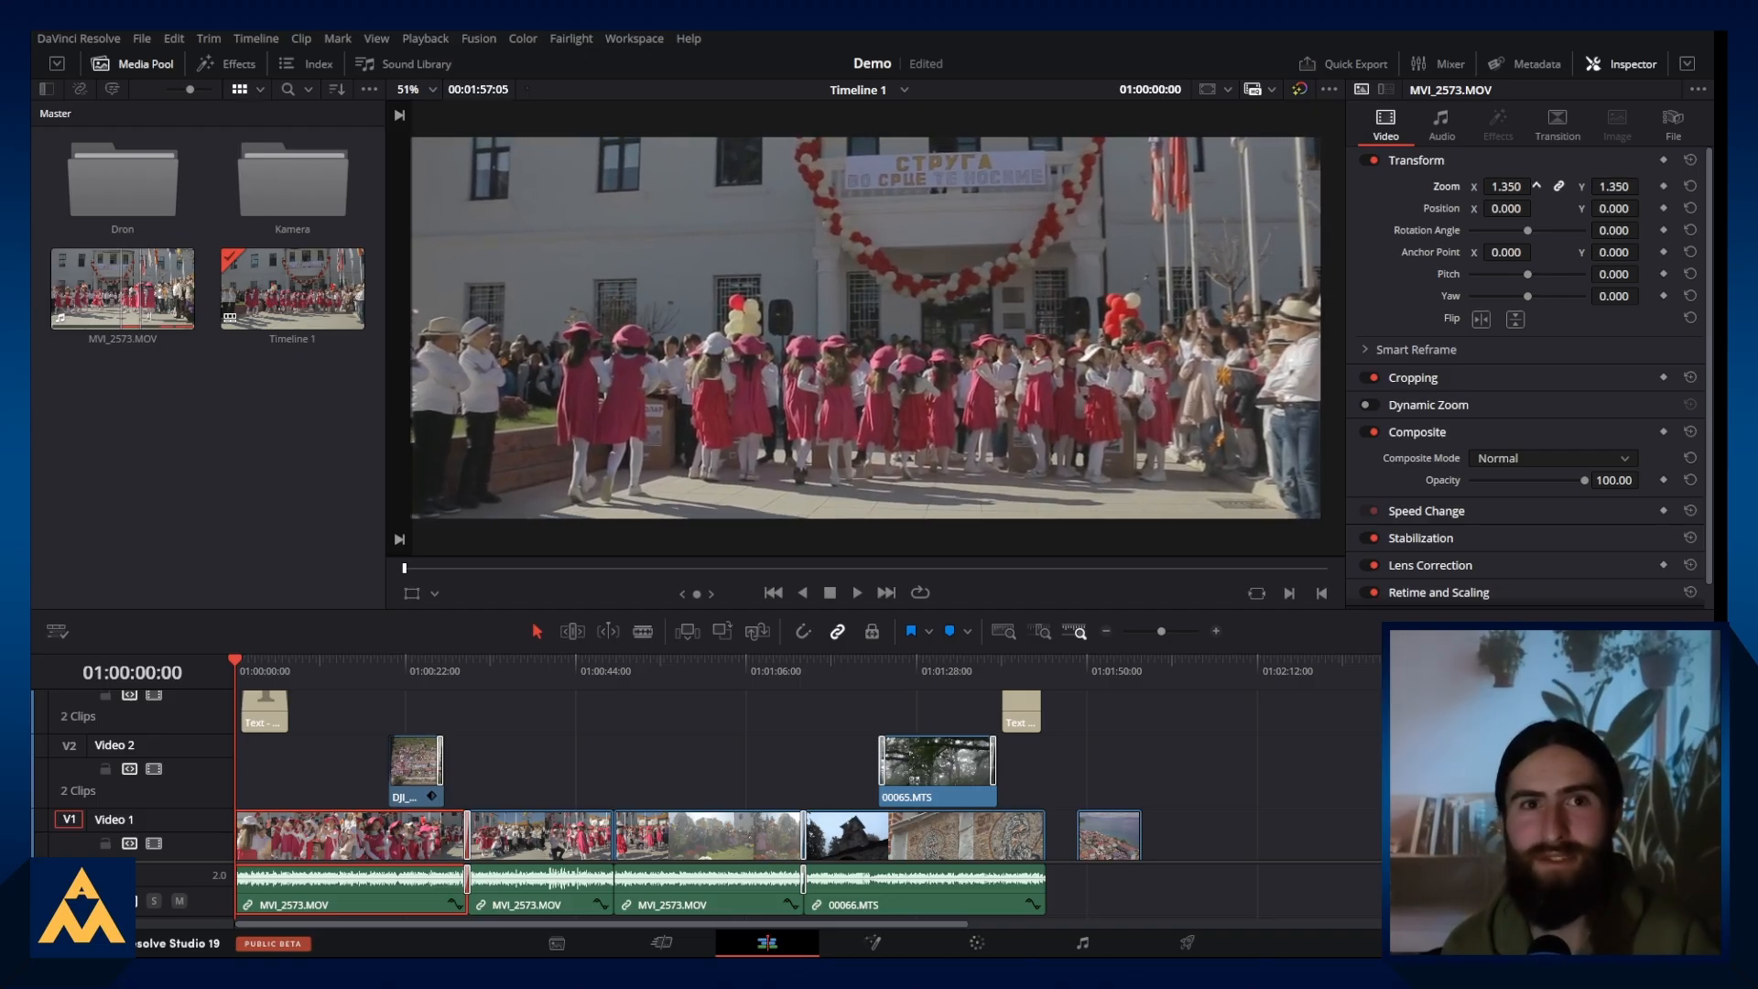
pyautogui.scroll(-1, 1032, 328)
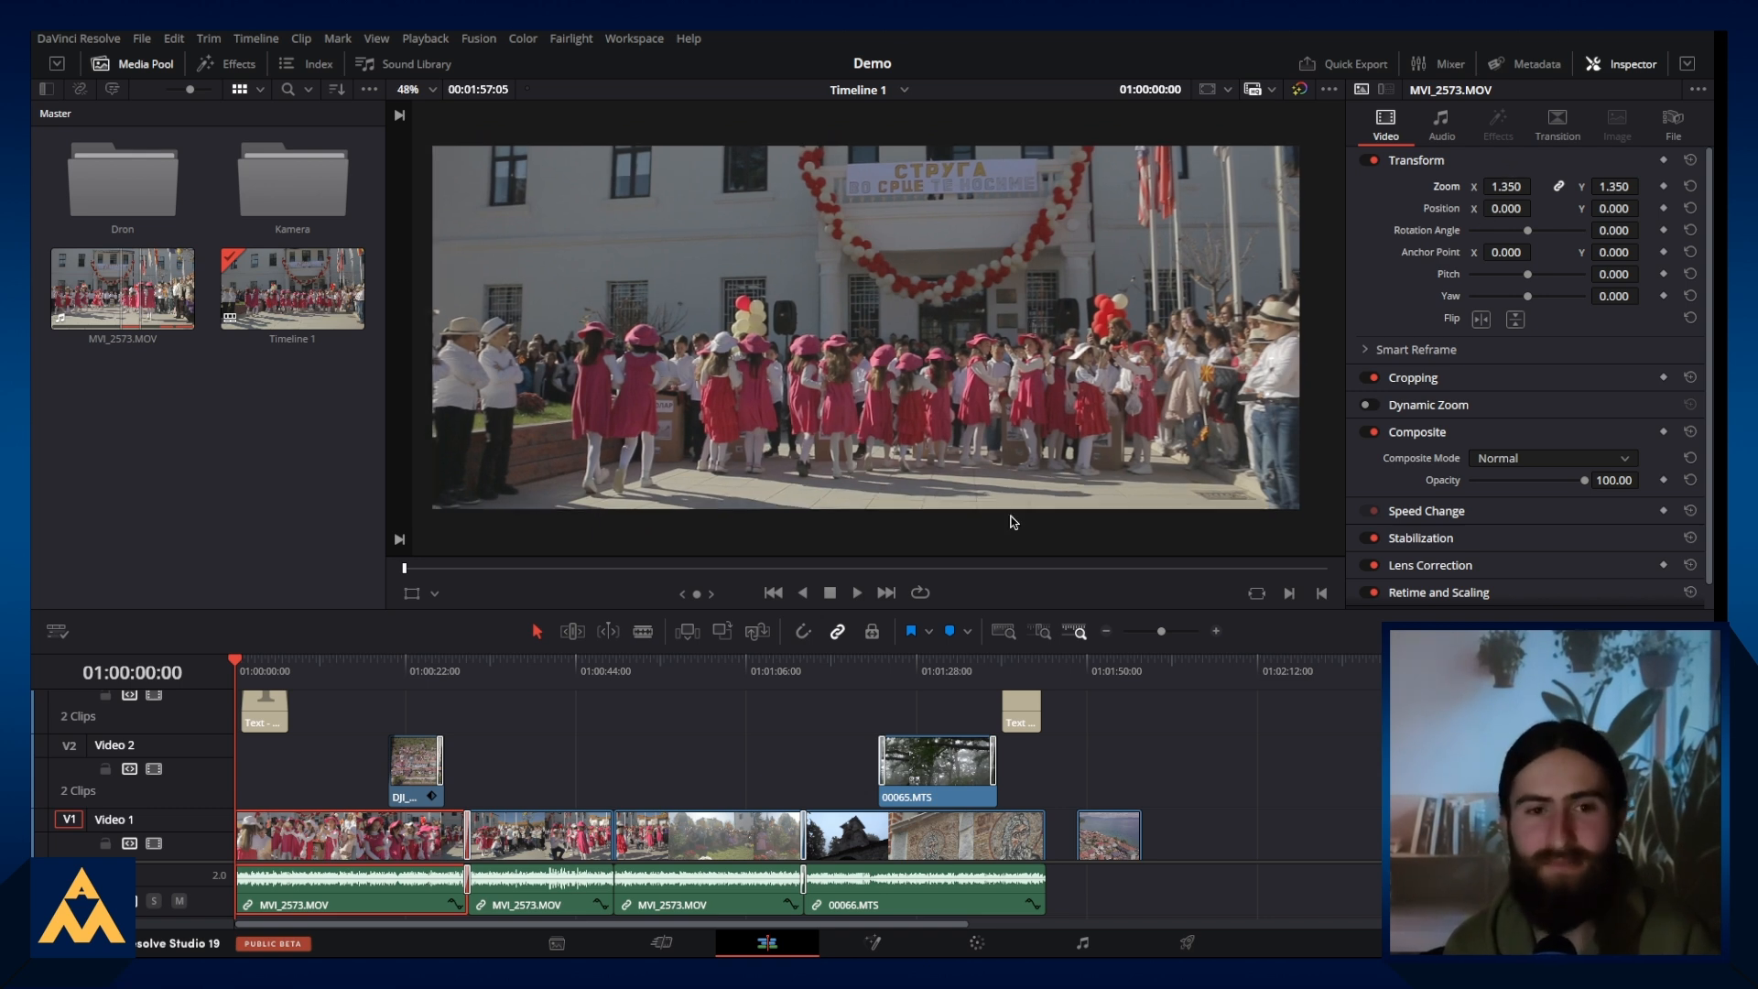
pyautogui.moveTo(506, 681); pyautogui.dragTo(181, 723)
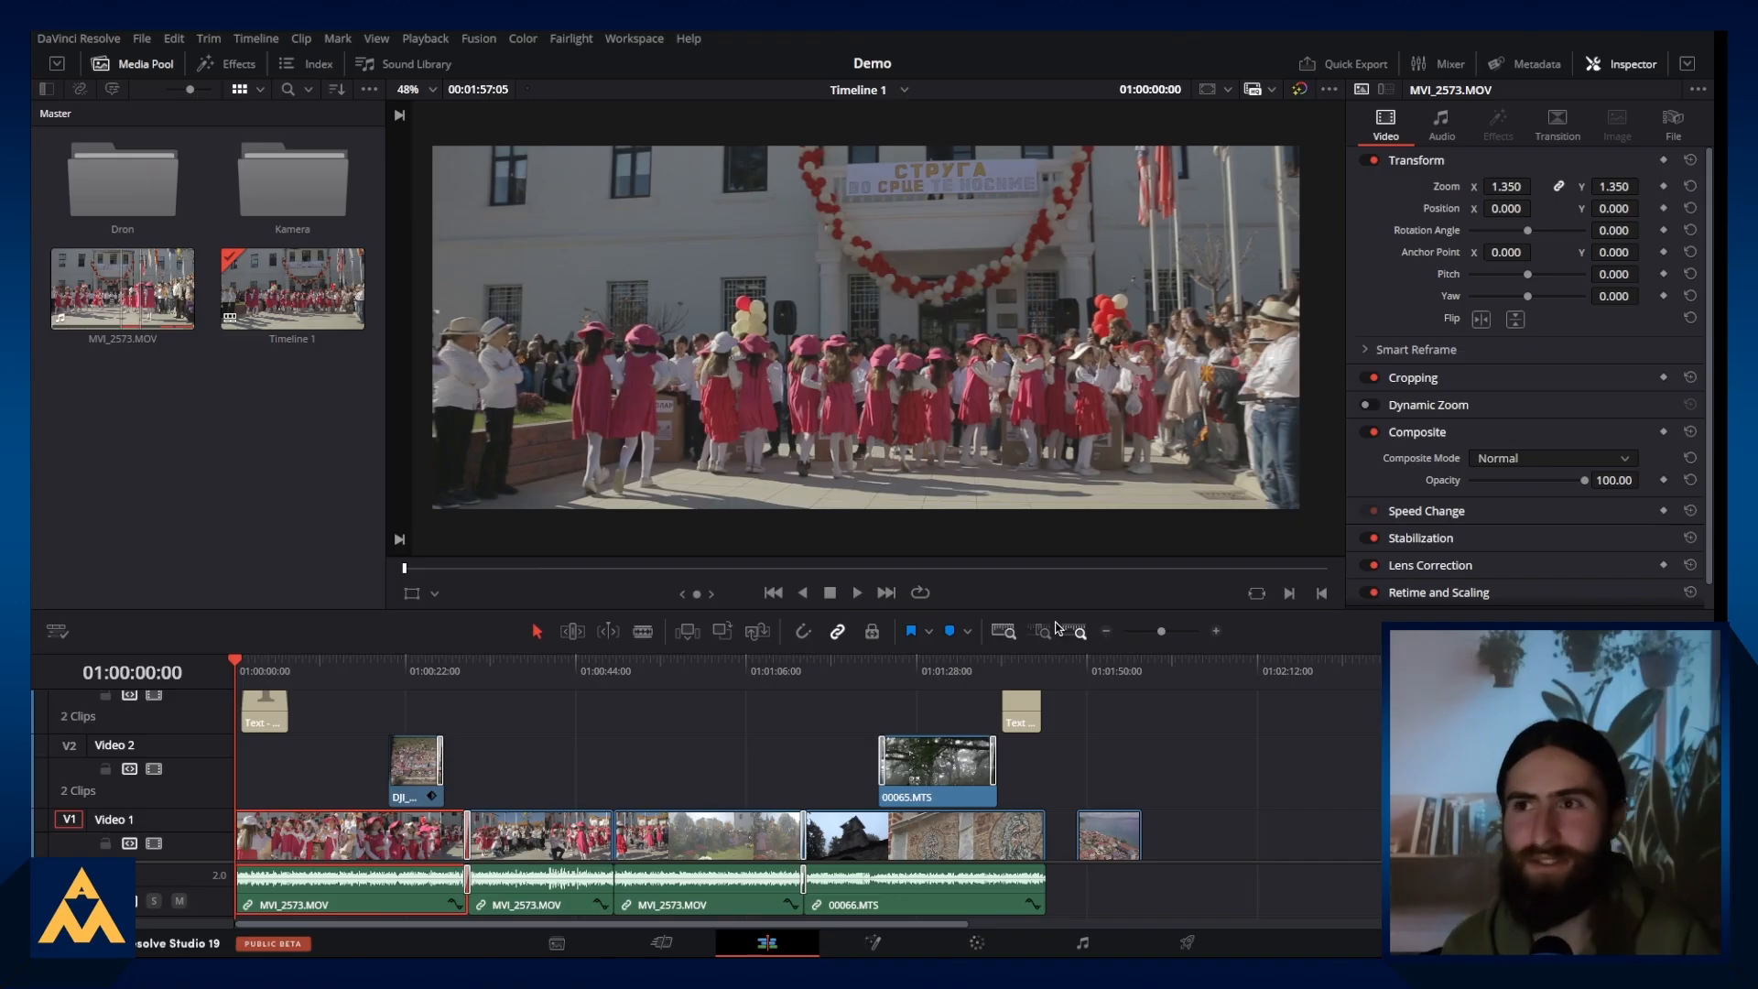
pyautogui.click(1690, 188)
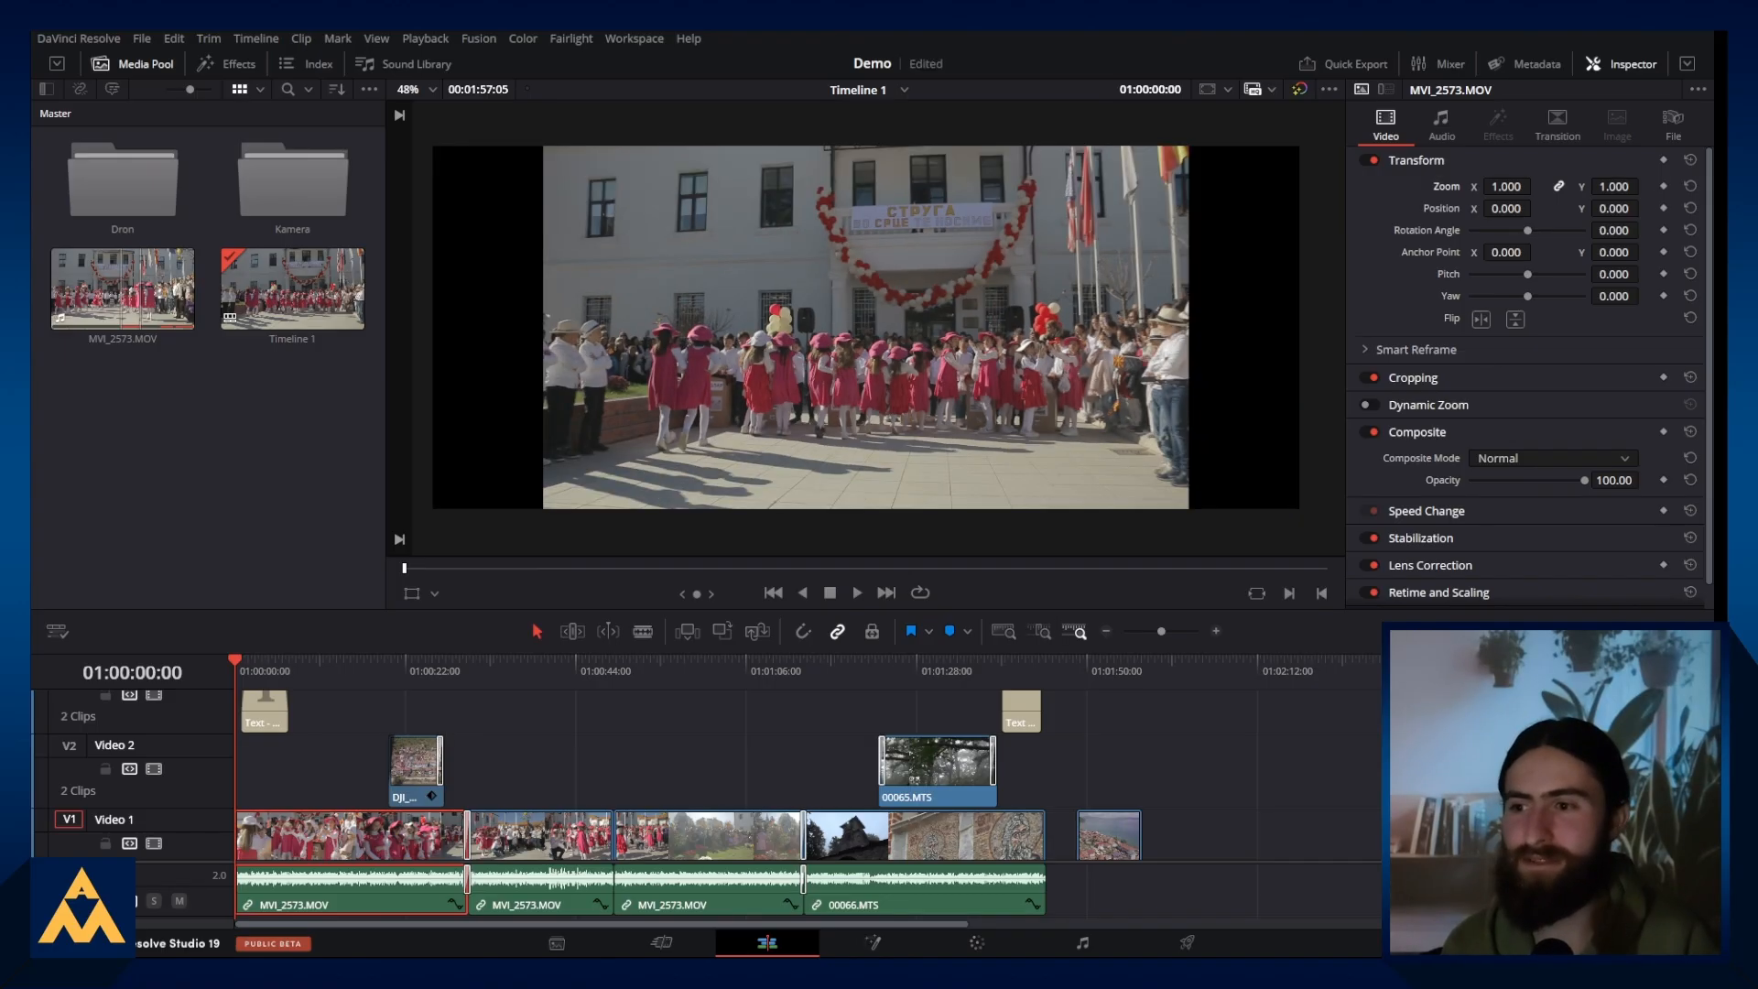
# Step: Set input scaling for mismatched resolution files to Scale full frame with crop and save the project settings
pyautogui.click(1691, 943)
pyautogui.moveTo(843, 143); pyautogui.dragTo(710, 119)
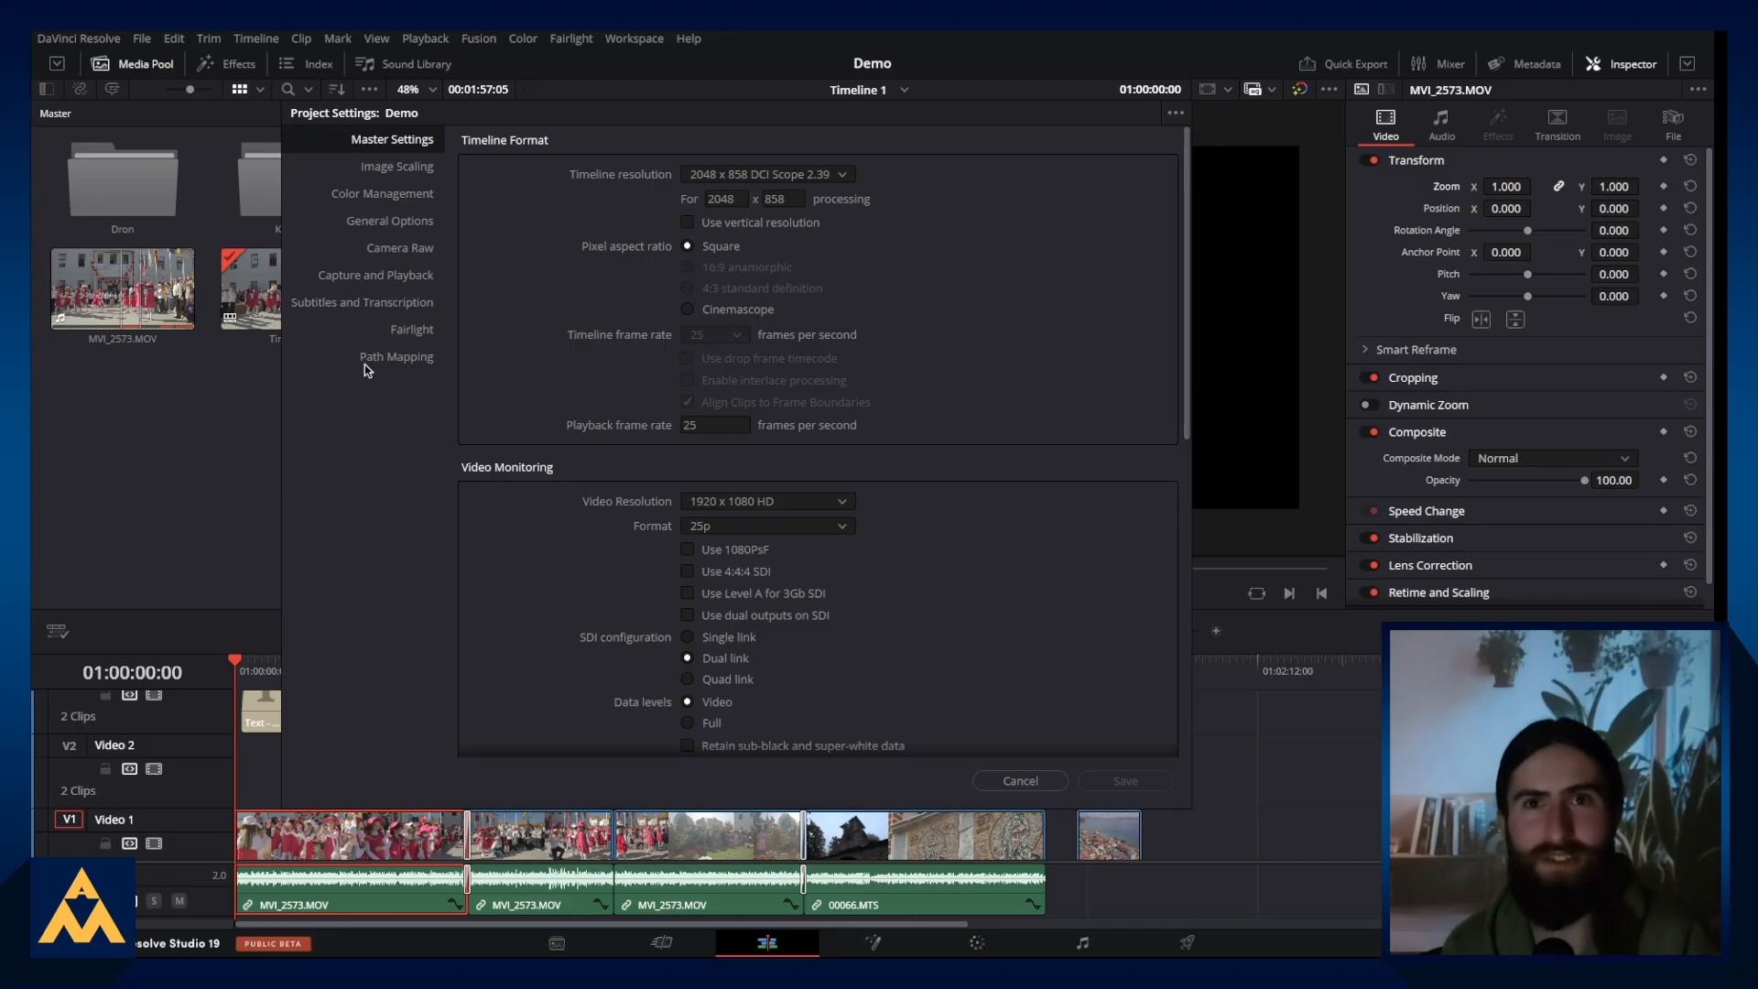
pyautogui.click(430, 168)
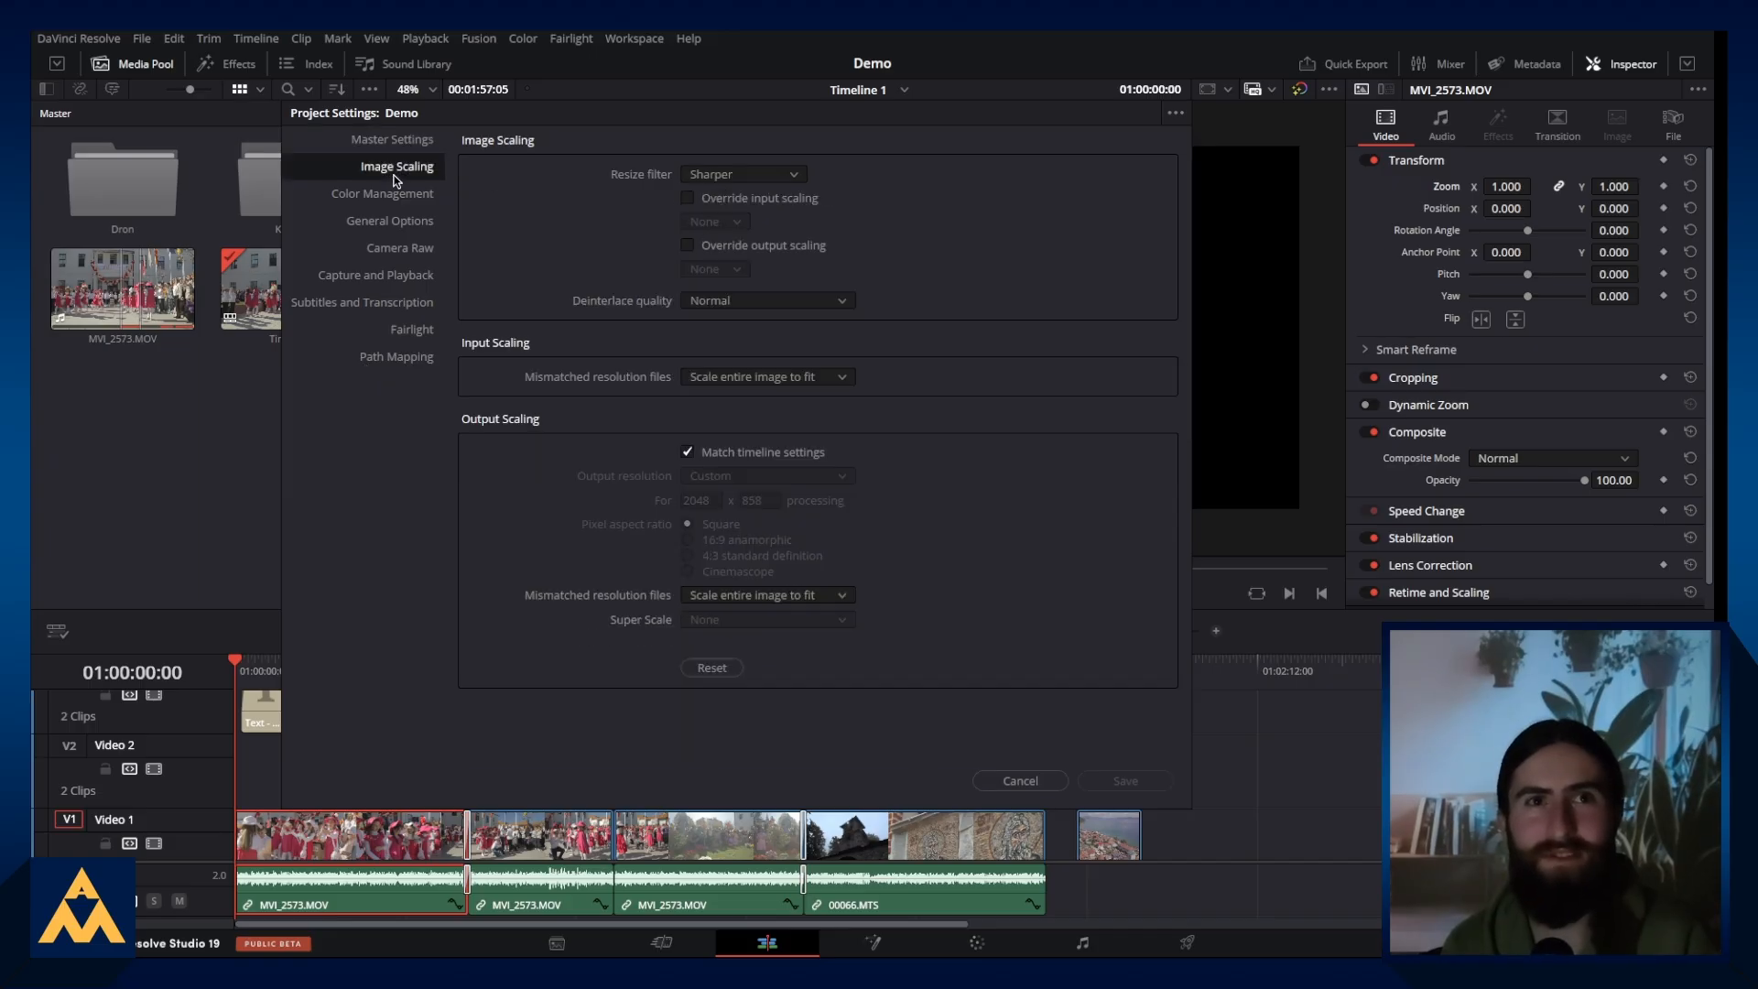
pyautogui.click(761, 376)
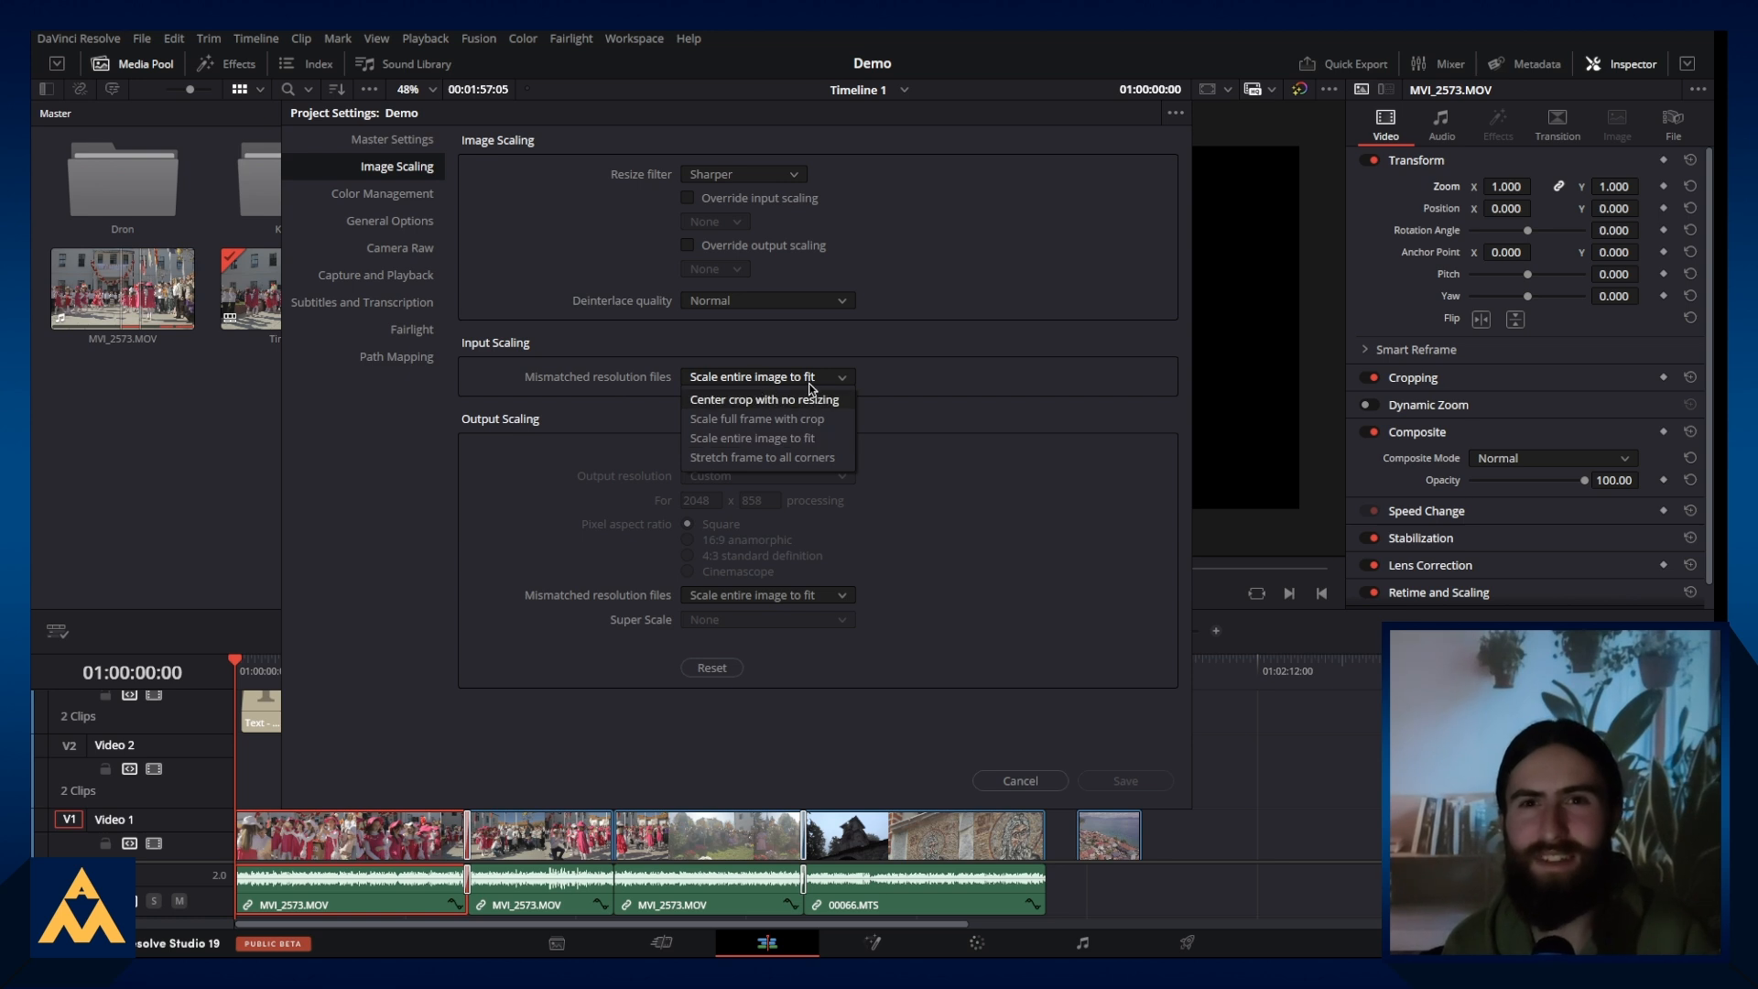
pyautogui.click(702, 420)
pyautogui.click(1124, 781)
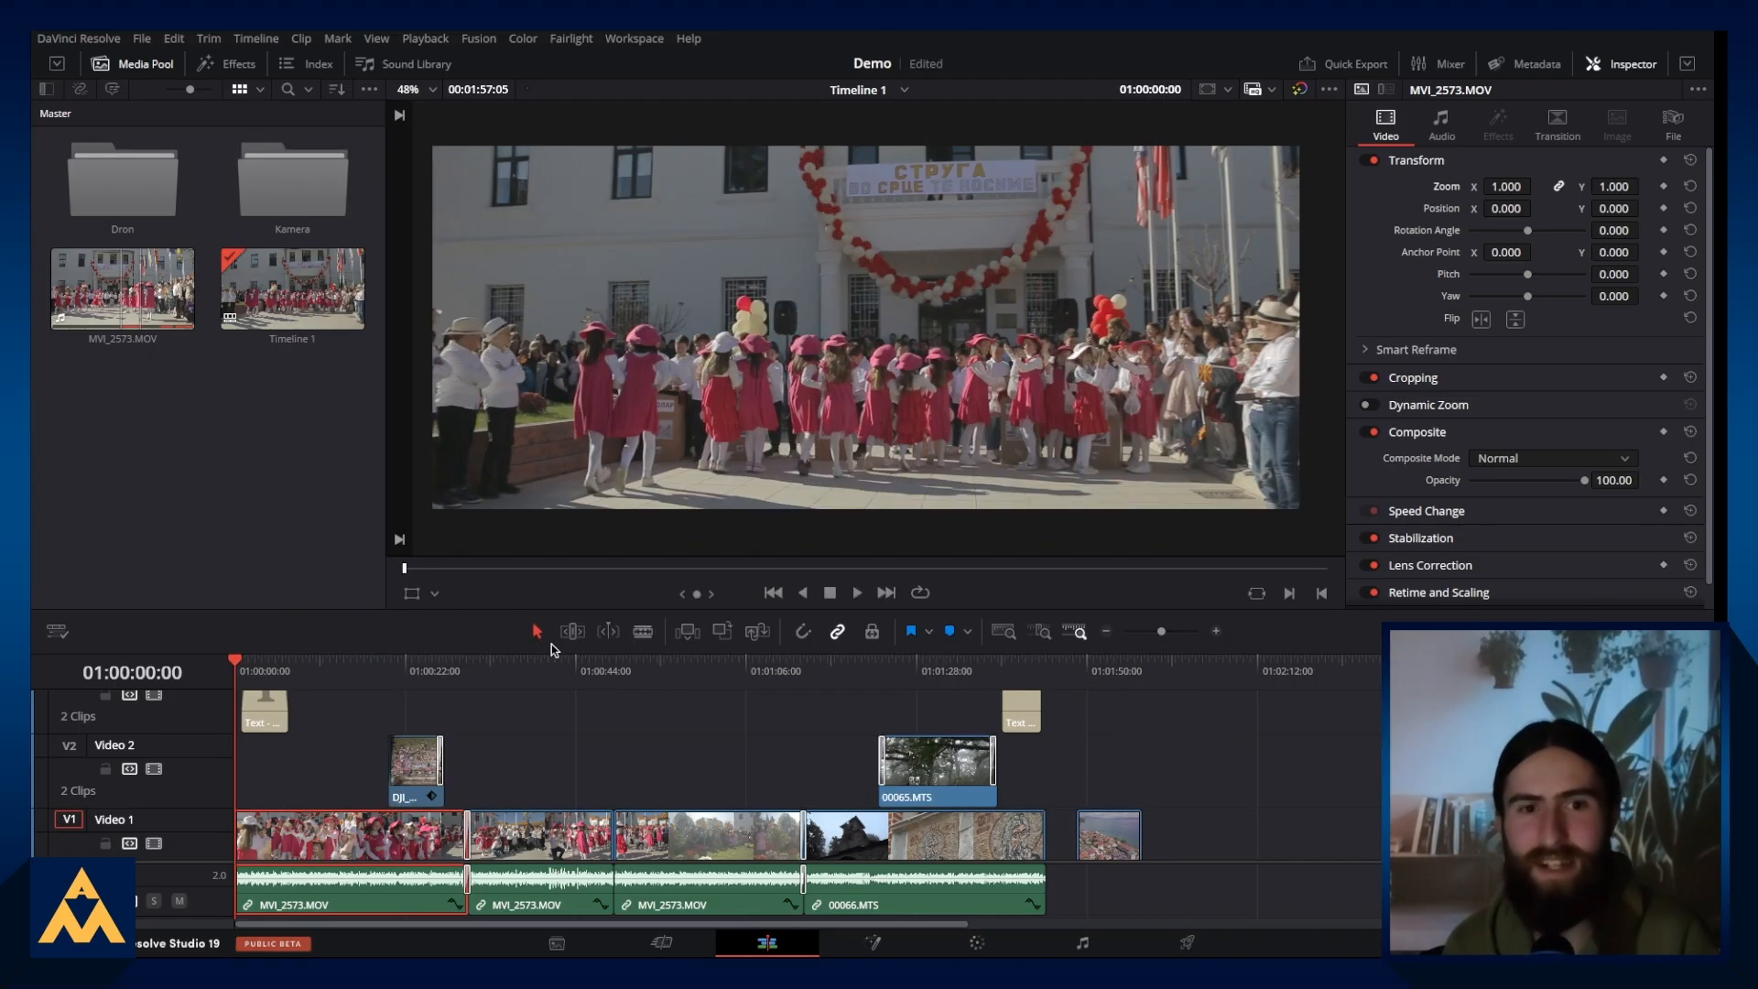
# Step: Examine how the clips, title and picture-in-picture overlay fill the frame at several points along the timeline
pyautogui.click(702, 673)
pyautogui.moveTo(702, 673); pyautogui.dragTo(1010, 638)
pyautogui.moveTo(888, 659); pyautogui.dragTo(836, 666)
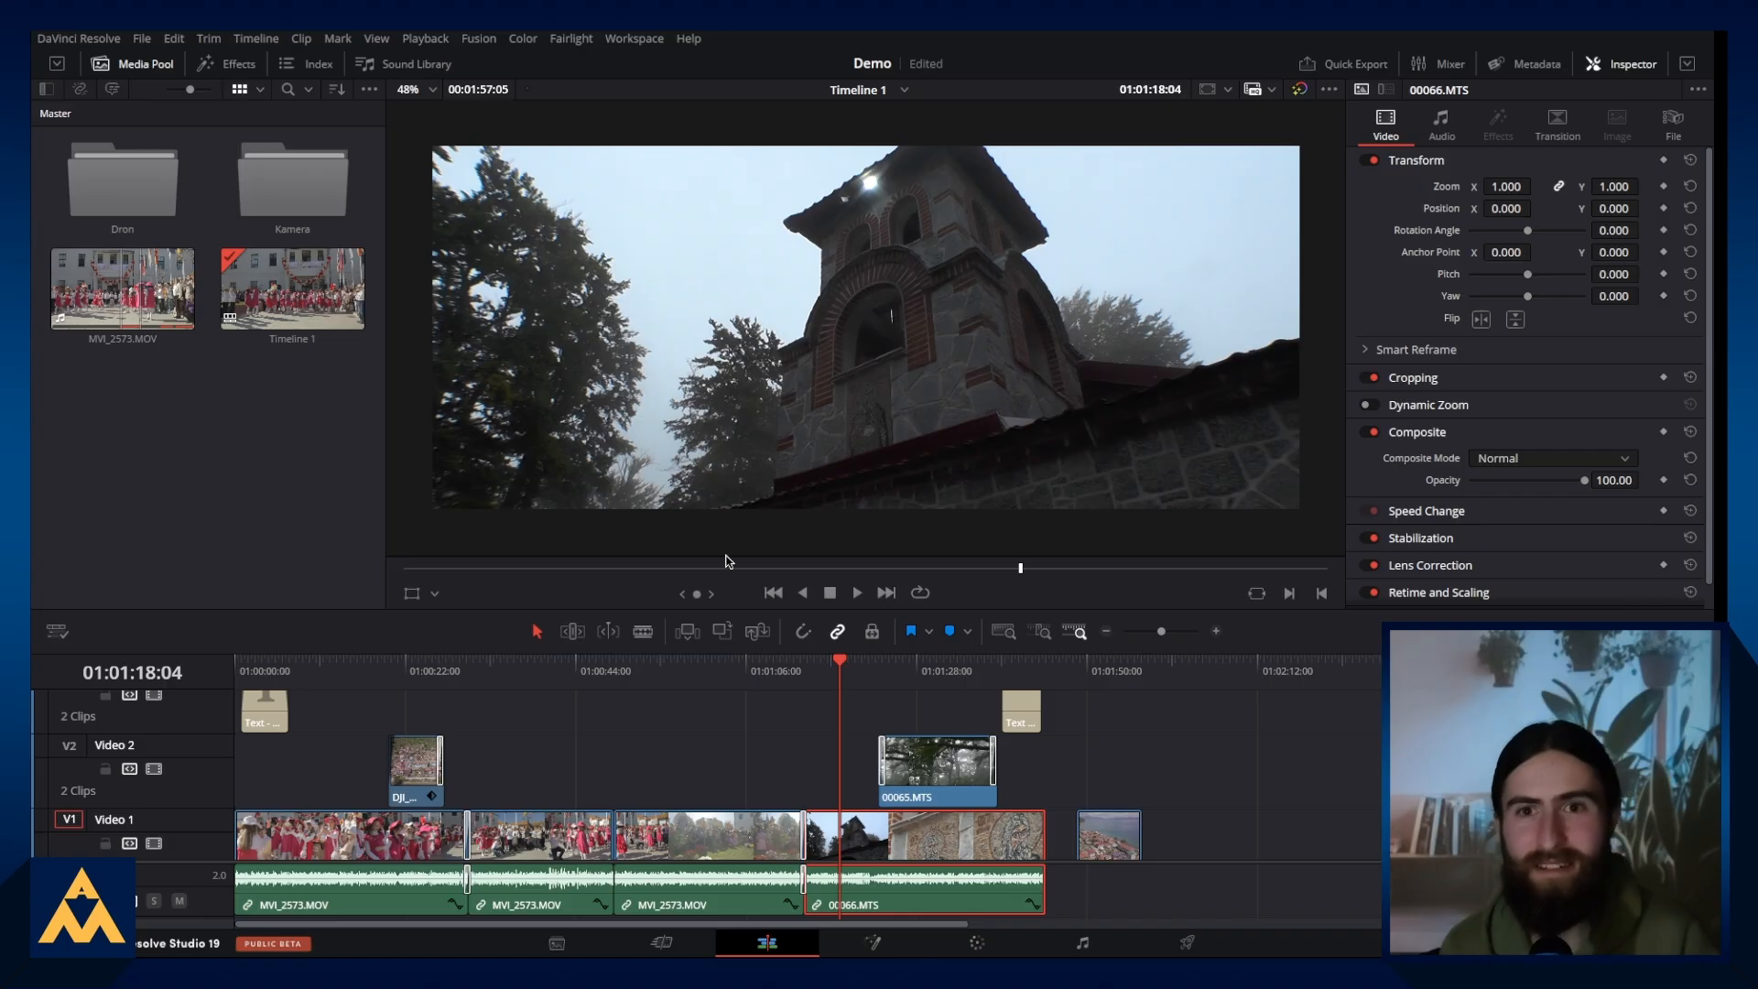
pyautogui.moveTo(809, 680)
pyautogui.mouseDown()
pyautogui.moveTo(767, 682)
pyautogui.moveTo(1016, 687)
pyautogui.moveTo(838, 687)
pyautogui.mouseUp()
pyautogui.moveTo(228, 710); pyautogui.dragTo(259, 709)
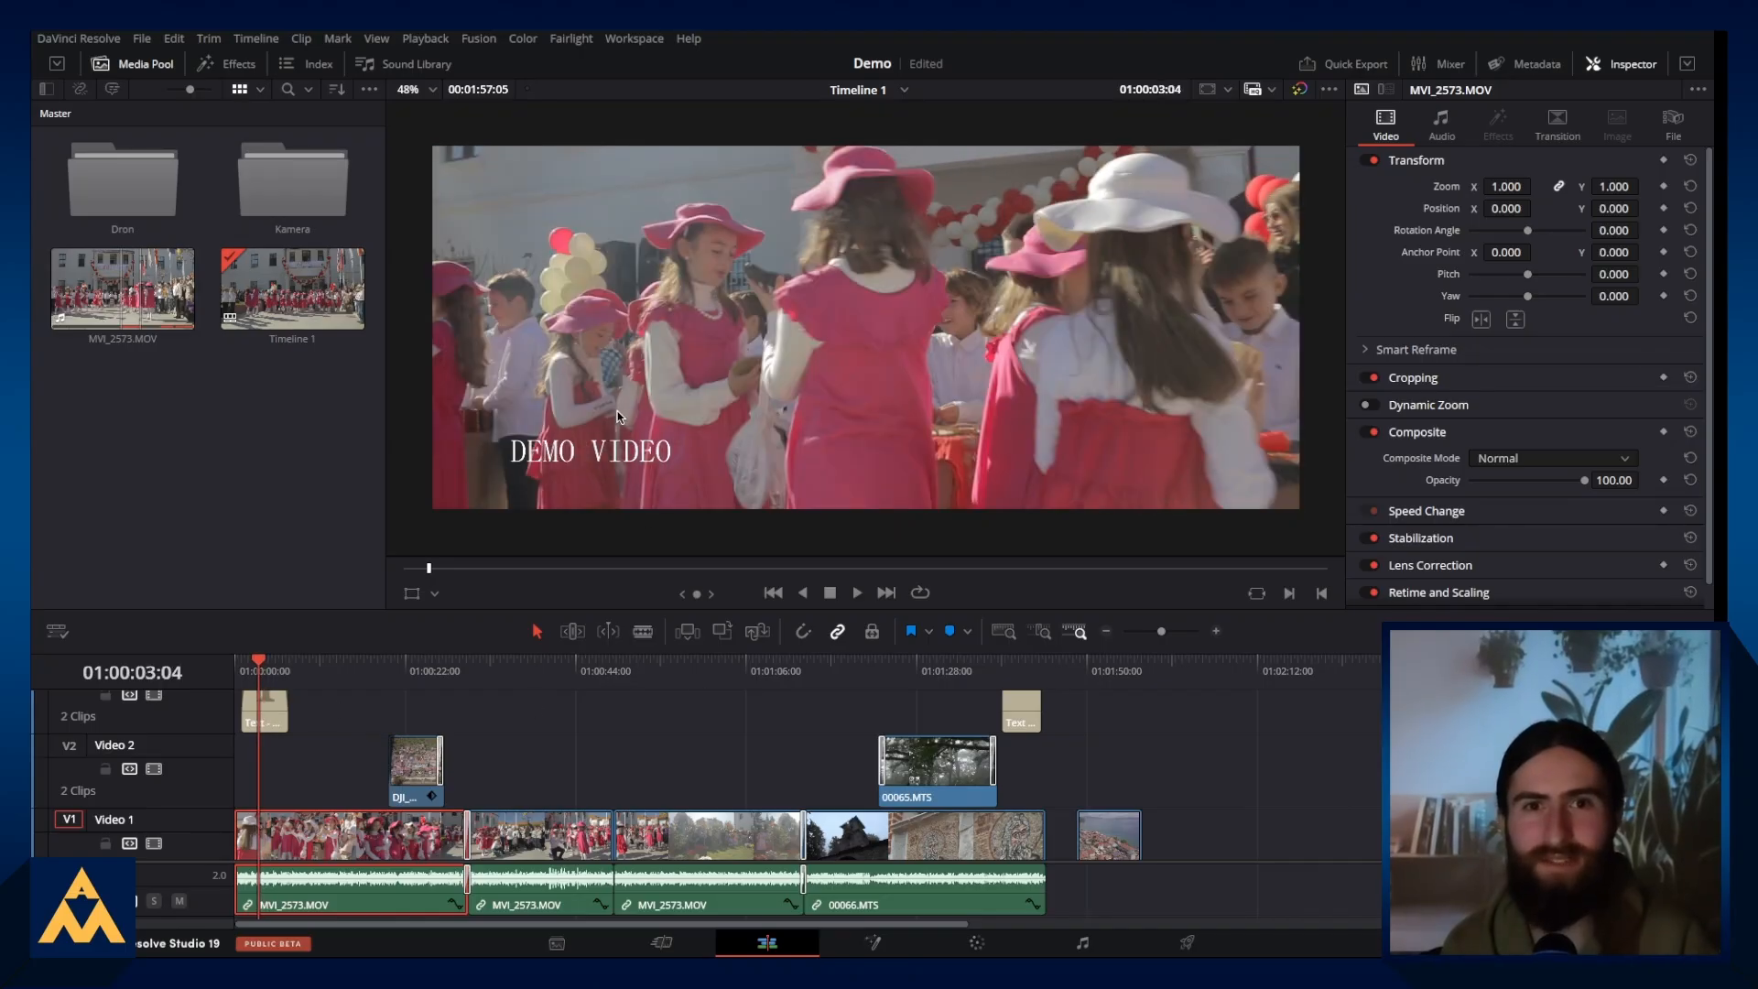
pyautogui.click(430, 661)
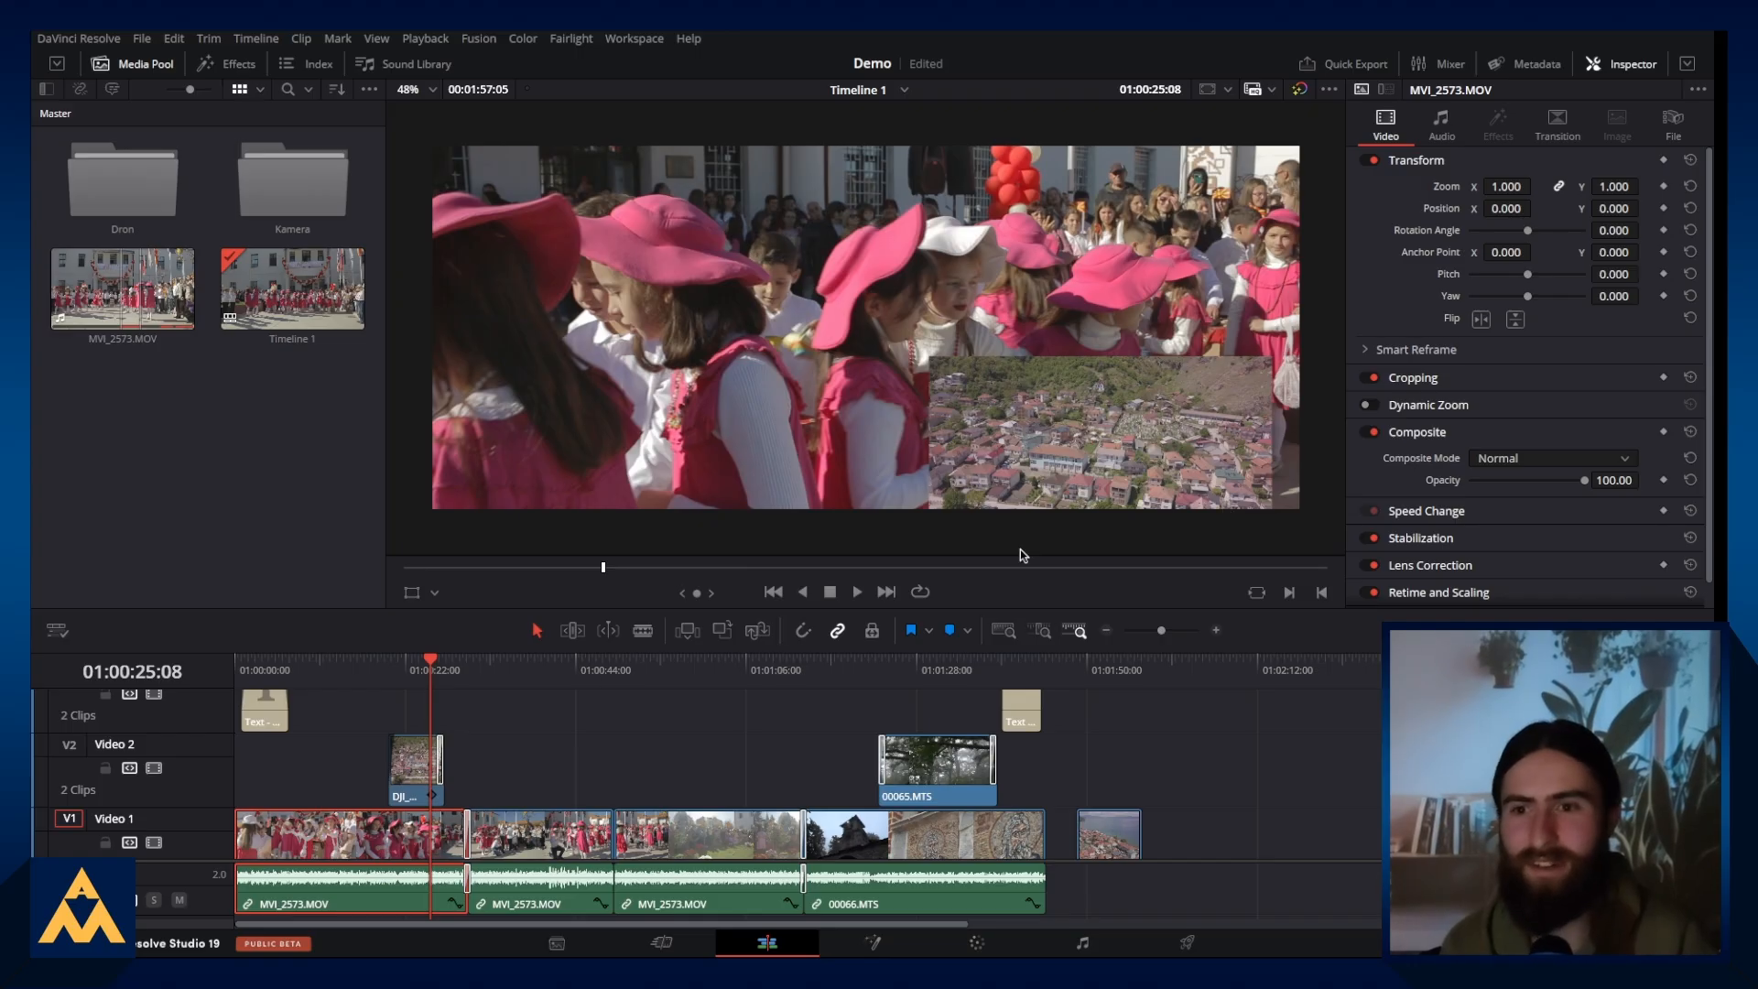
pyautogui.click(632, 679)
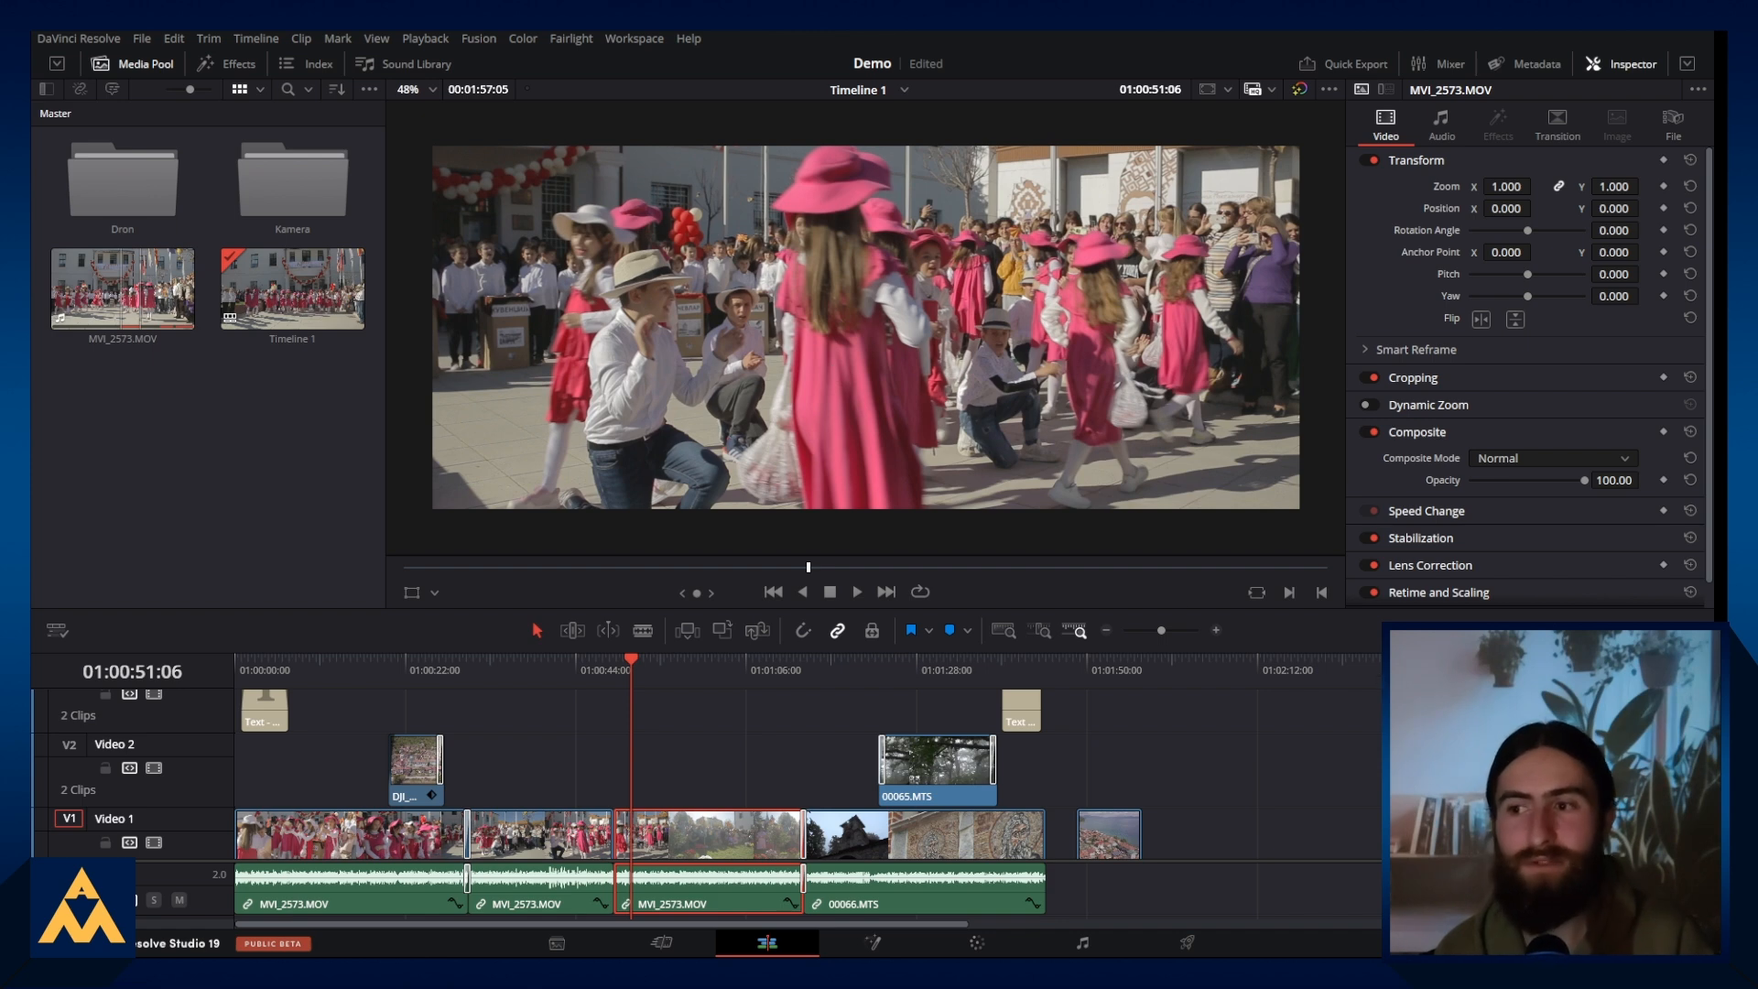
pyautogui.click(191, 384)
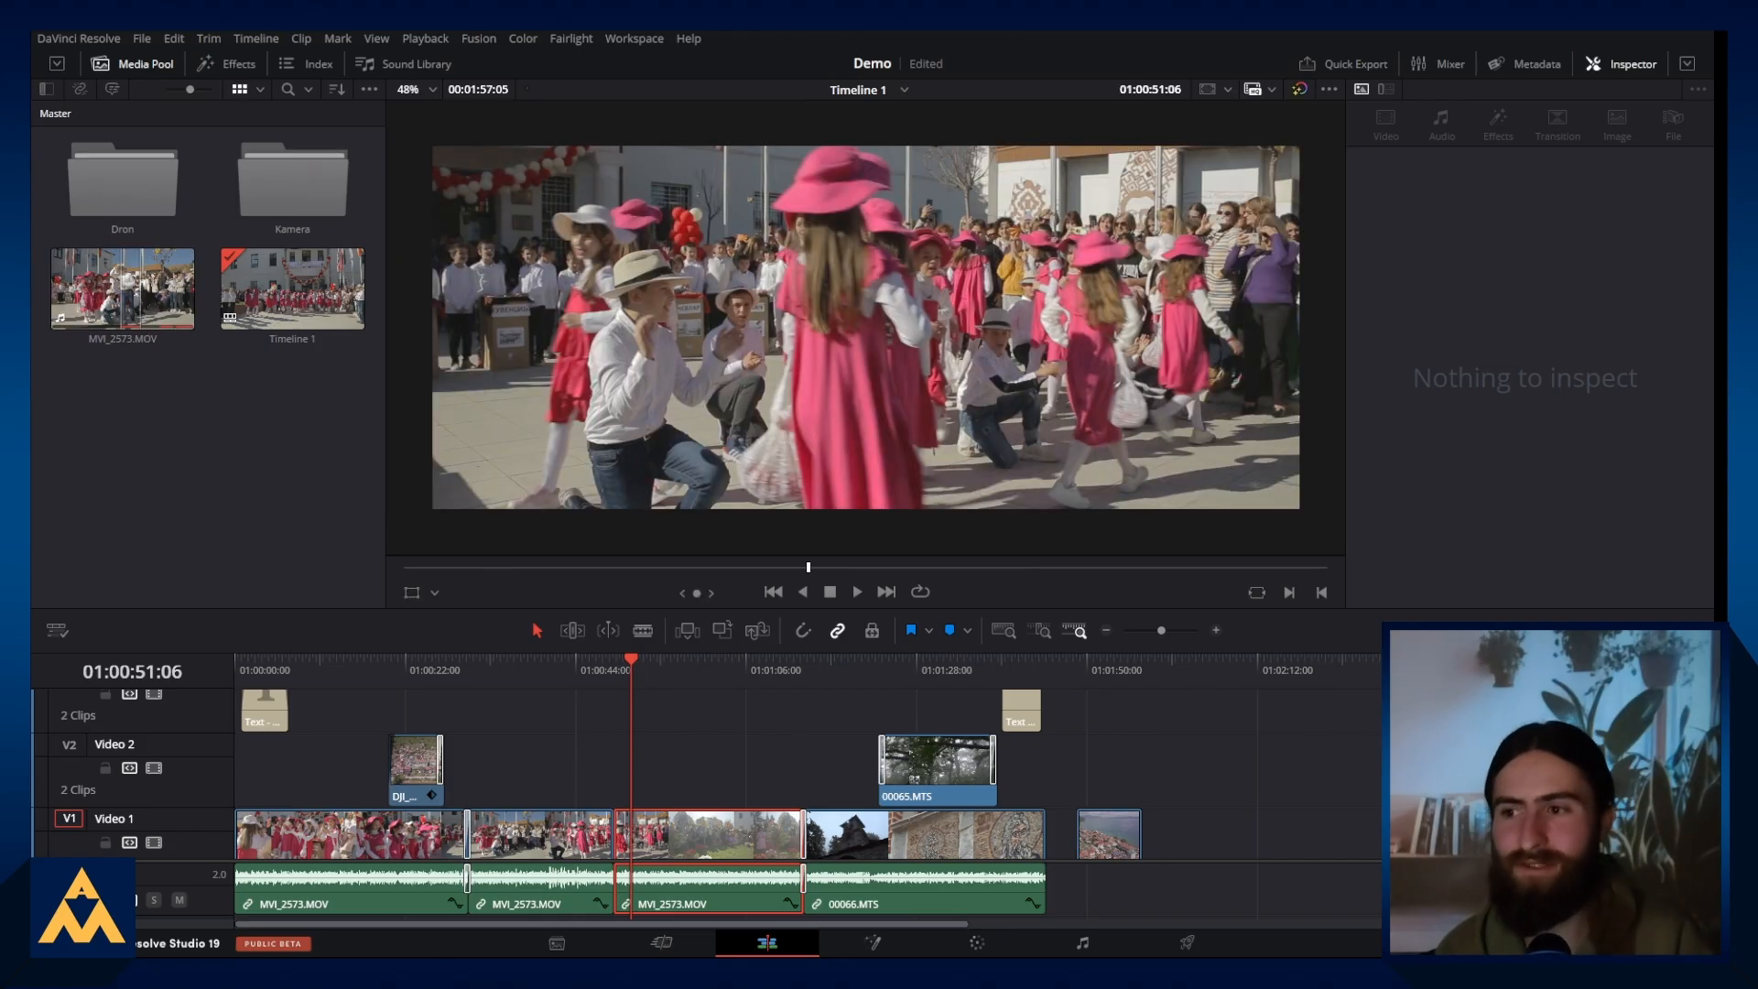
# Step: Reopen the project's Master Settings and set the proxy media resolution to Choose automatically
pyautogui.click(1689, 942)
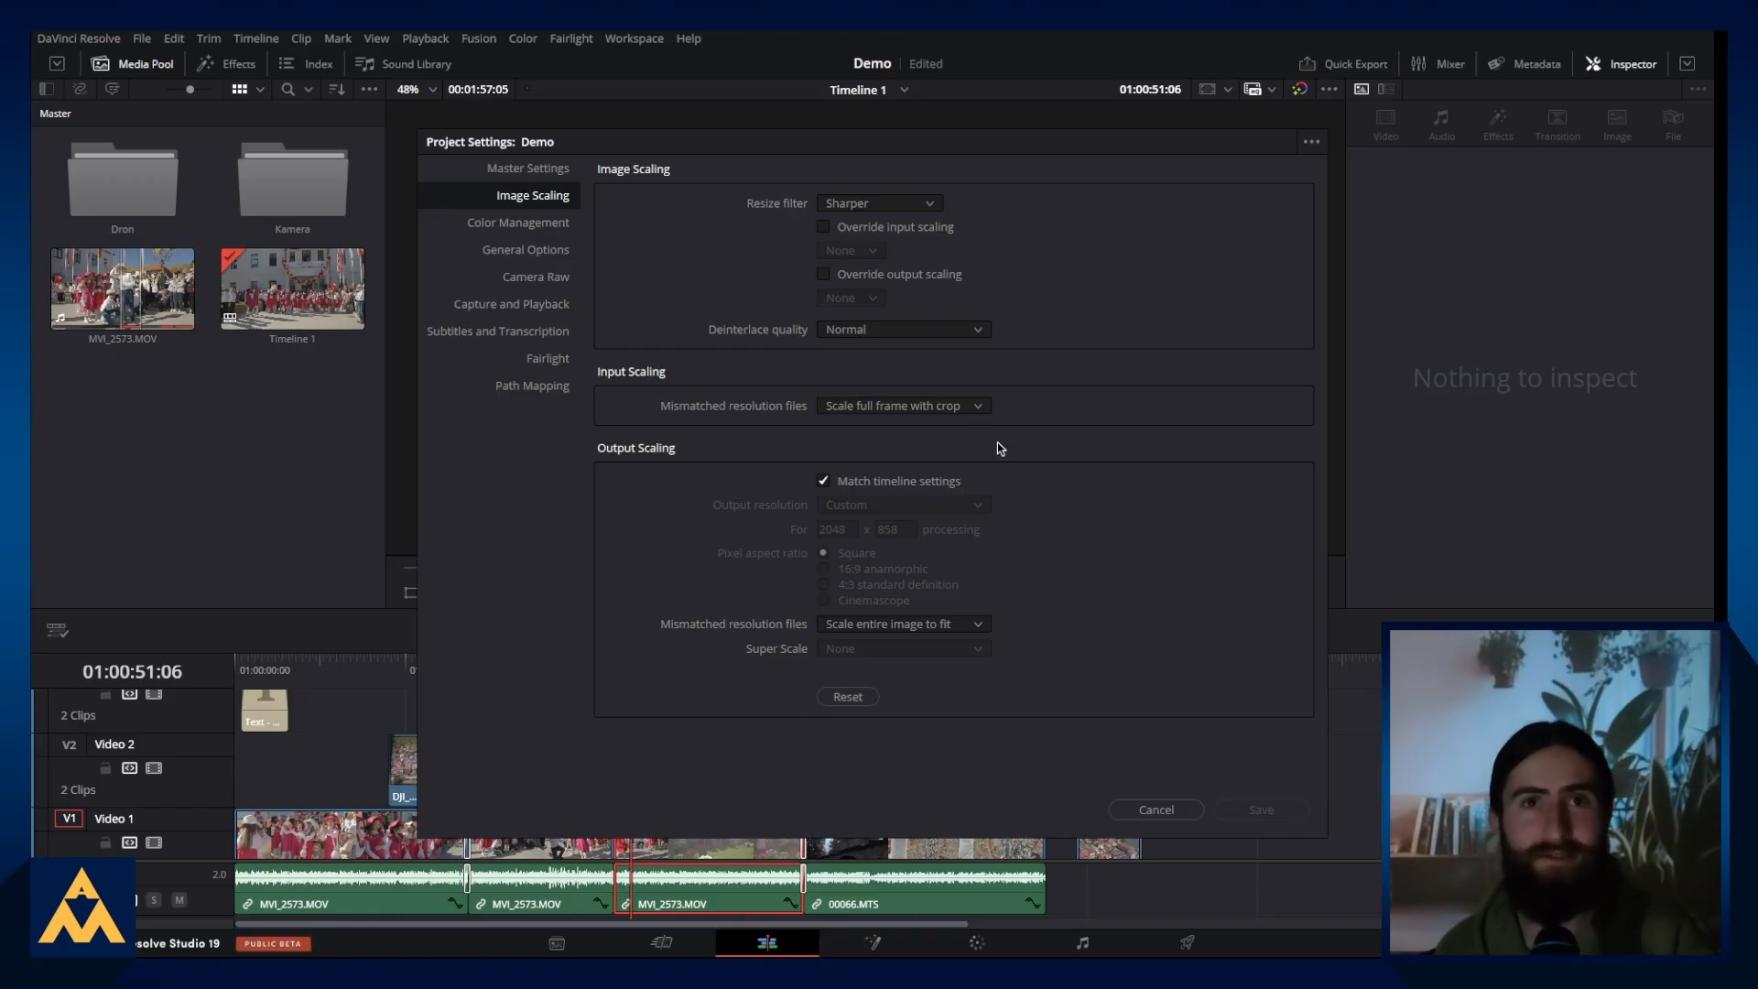
pyautogui.click(533, 170)
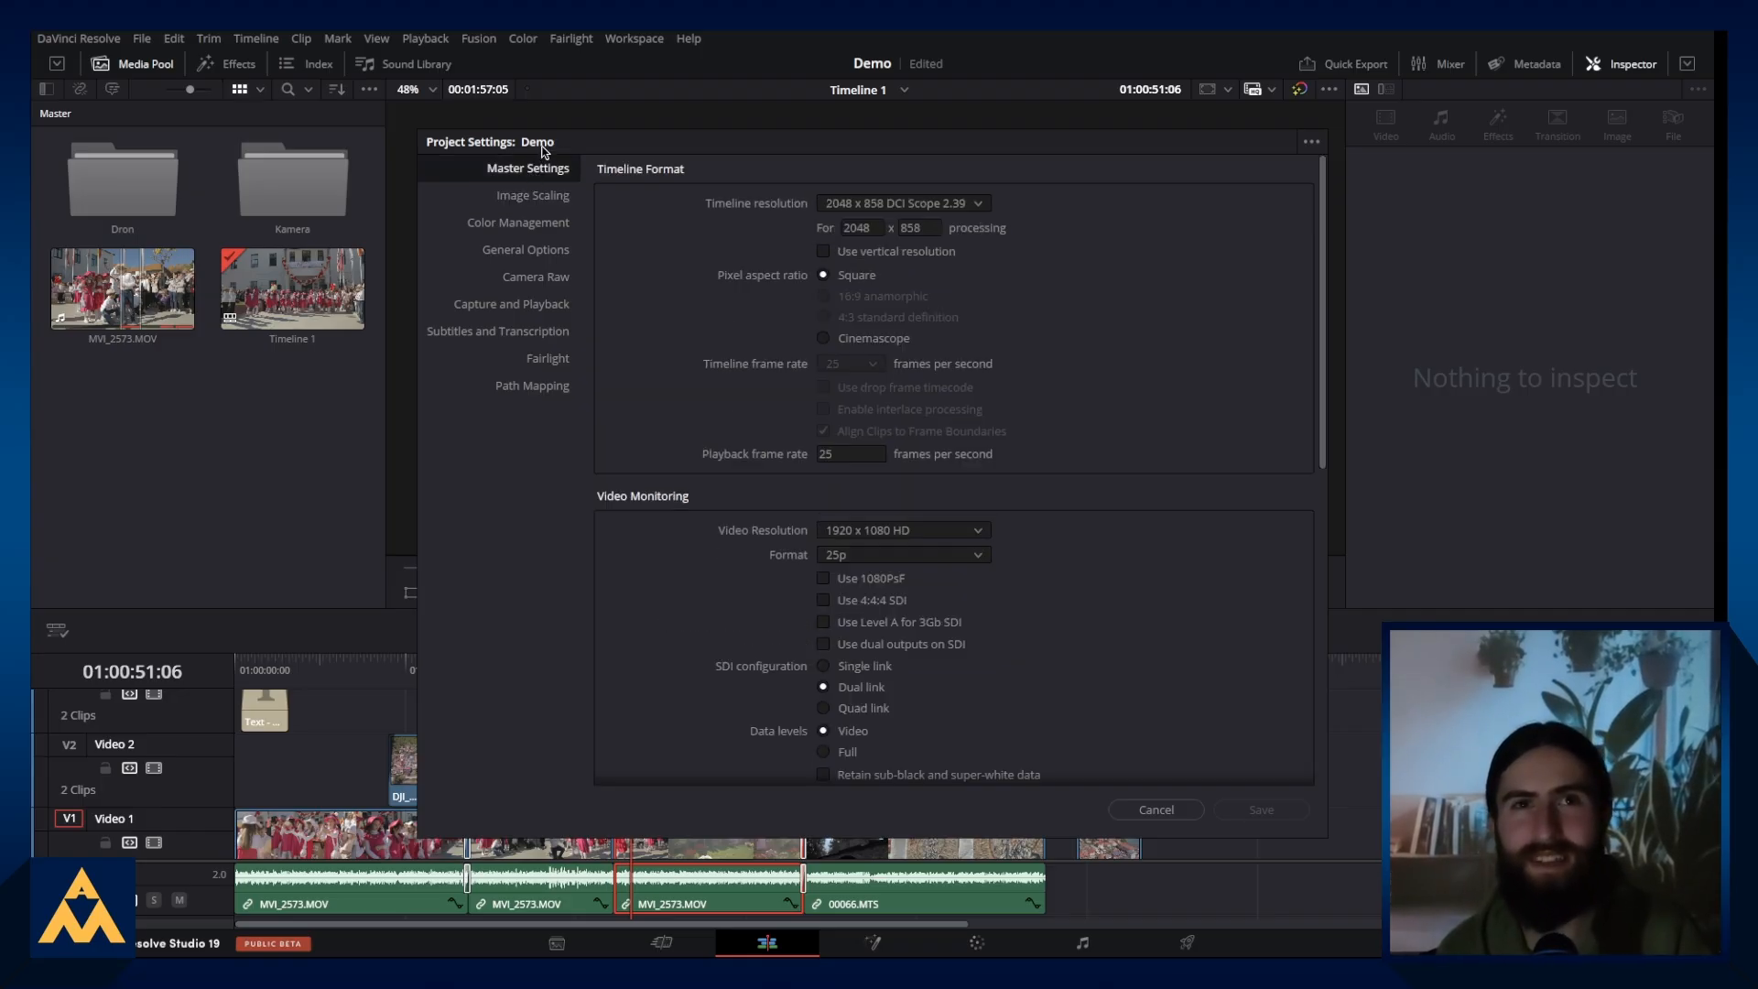
pyautogui.moveTo(558, 152); pyautogui.dragTo(498, 136)
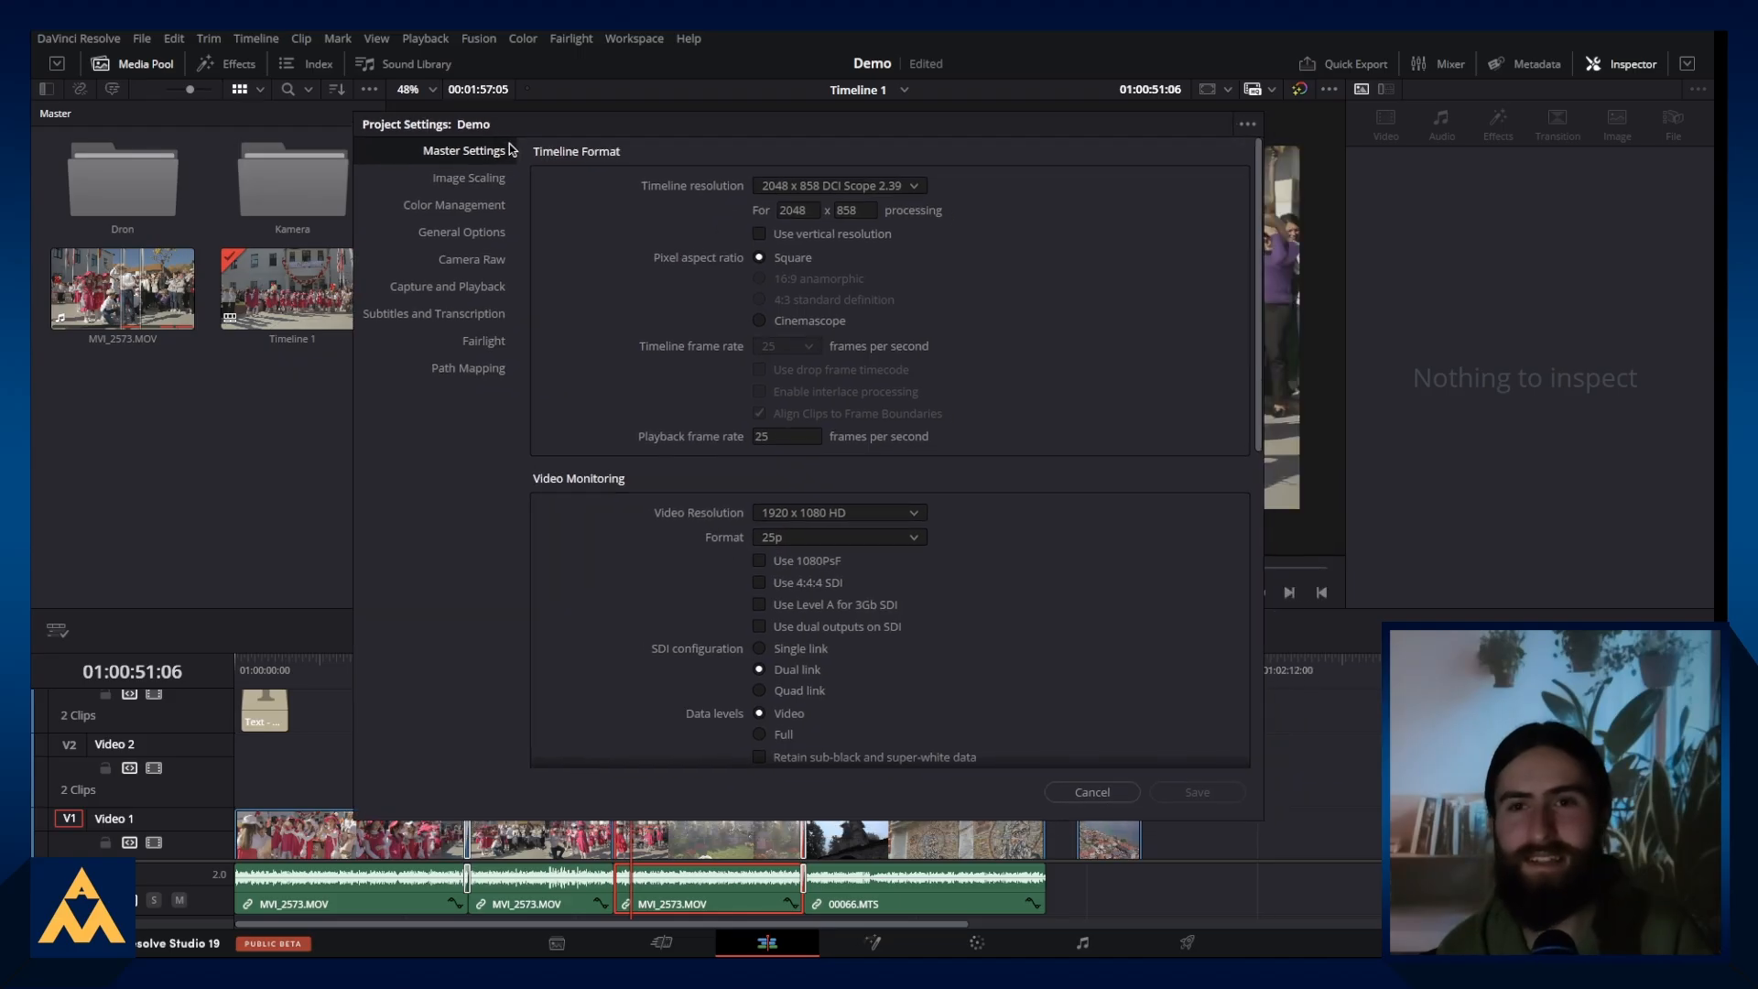
pyautogui.scroll(-10, 595, 367)
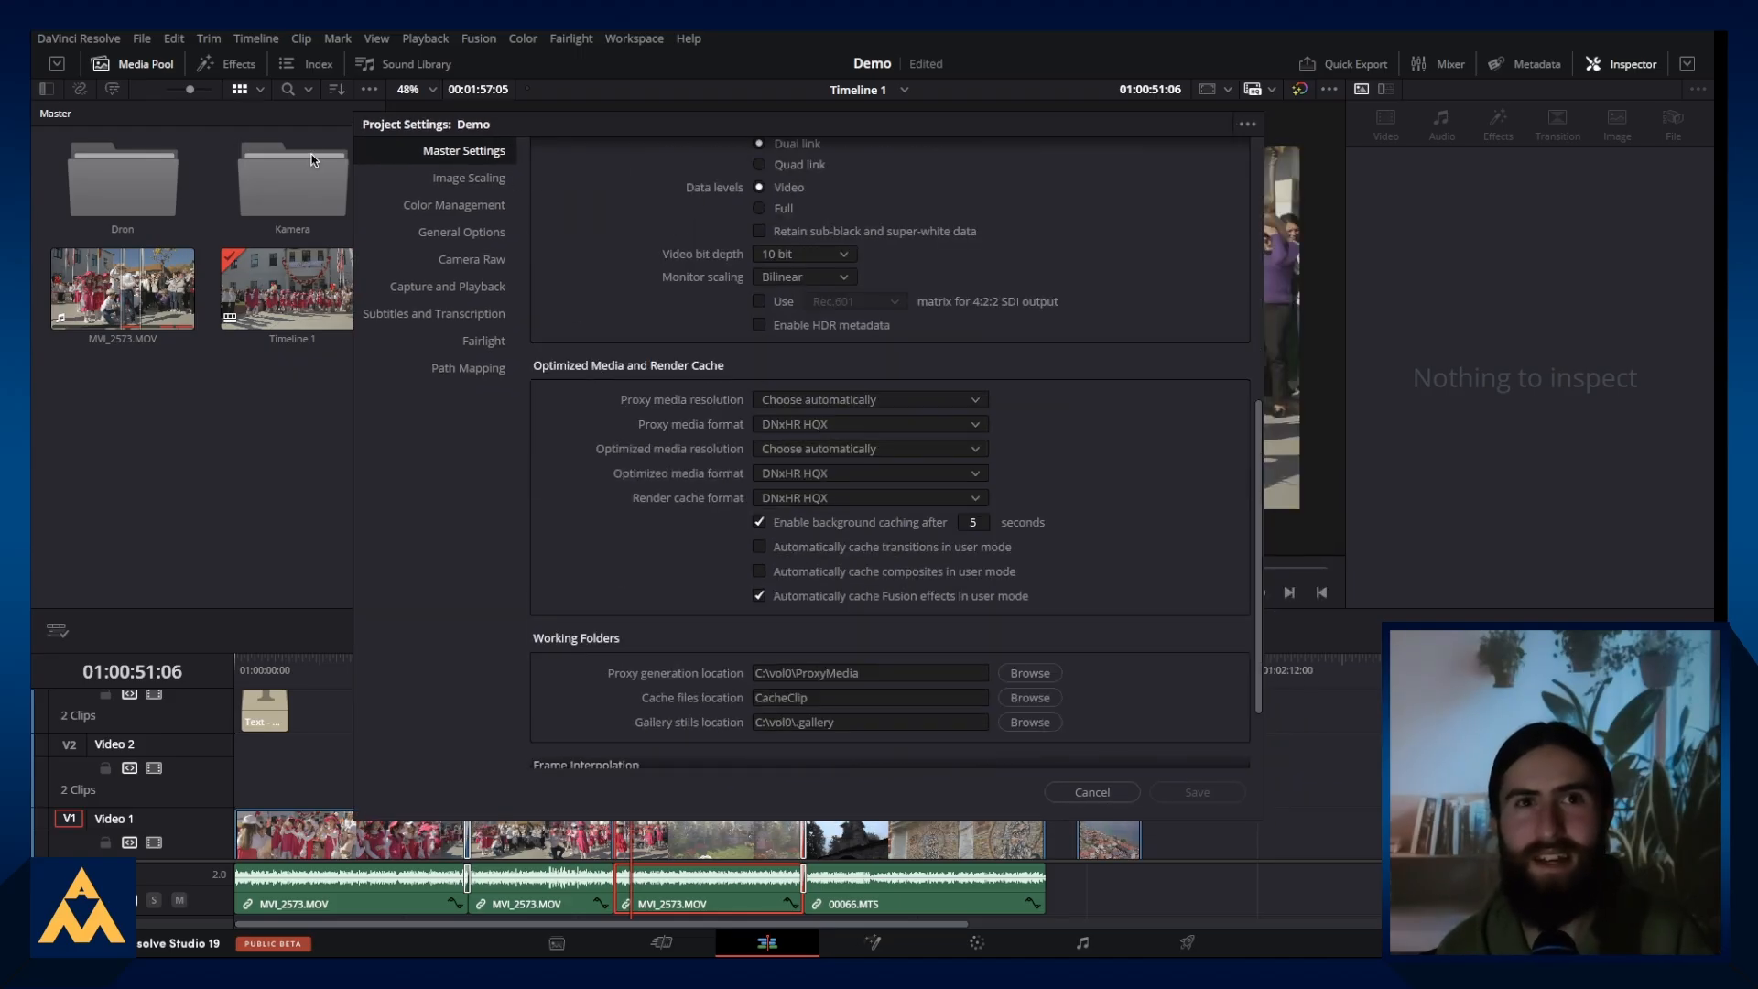
pyautogui.scroll(-1, 682, 494)
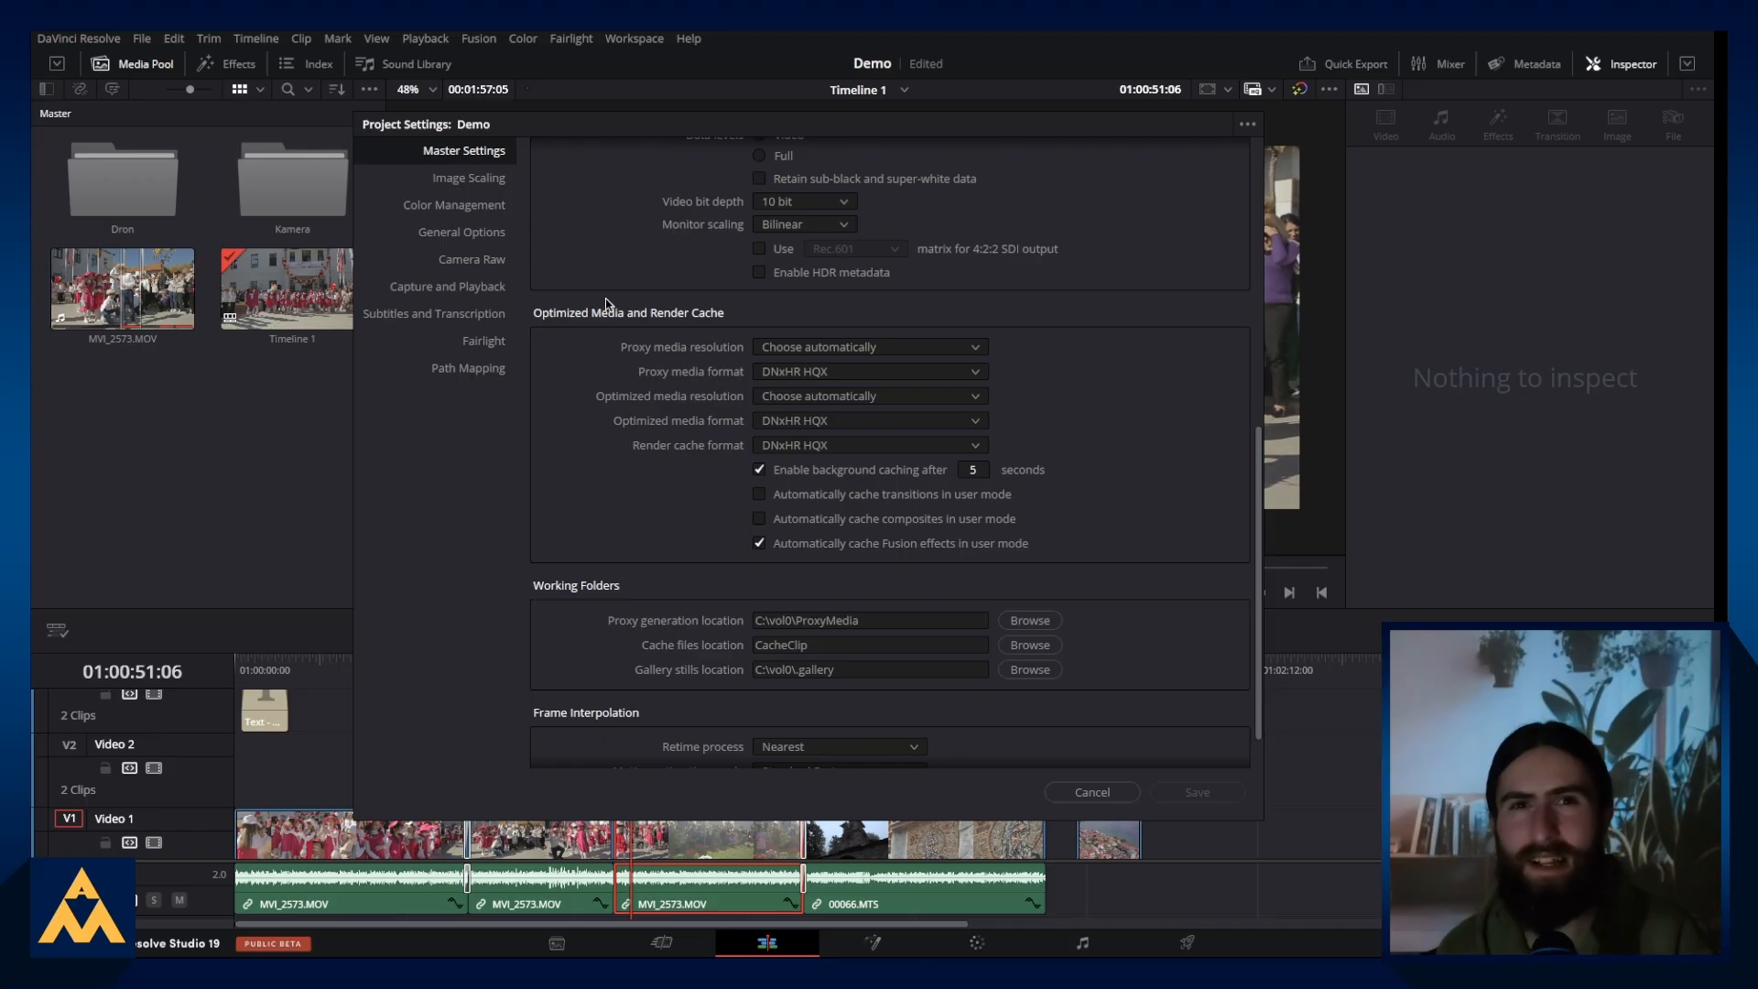
pyautogui.click(860, 357)
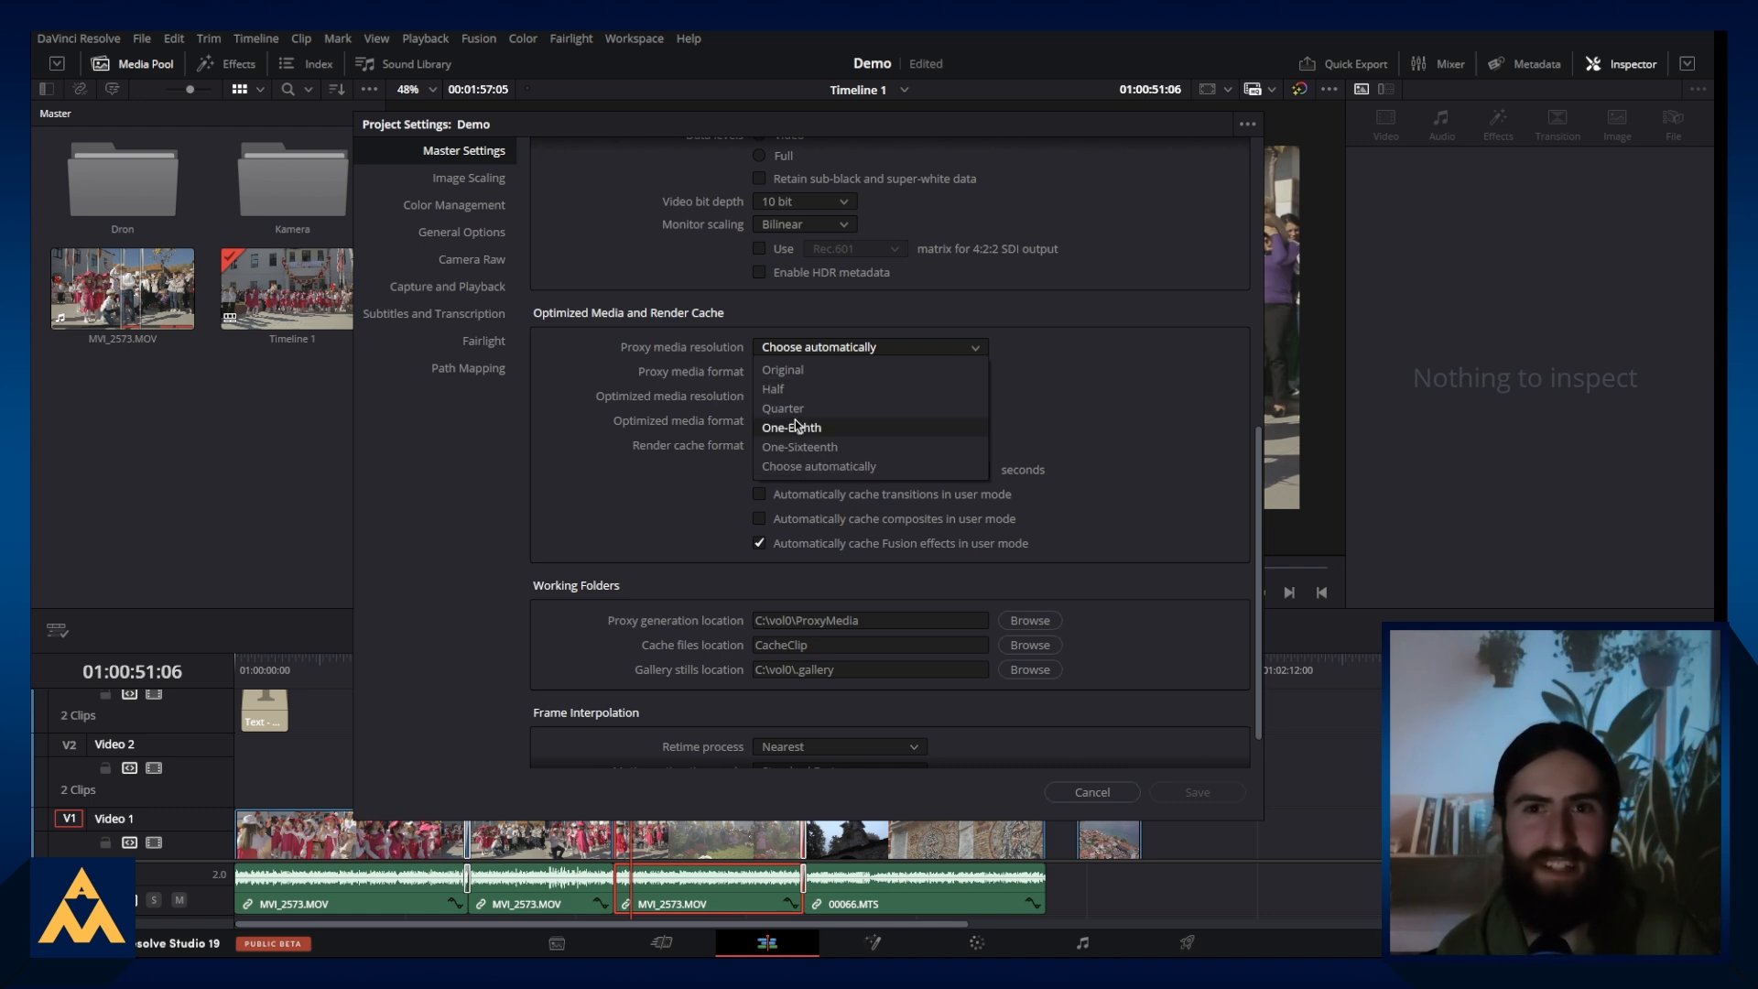
pyautogui.click(814, 465)
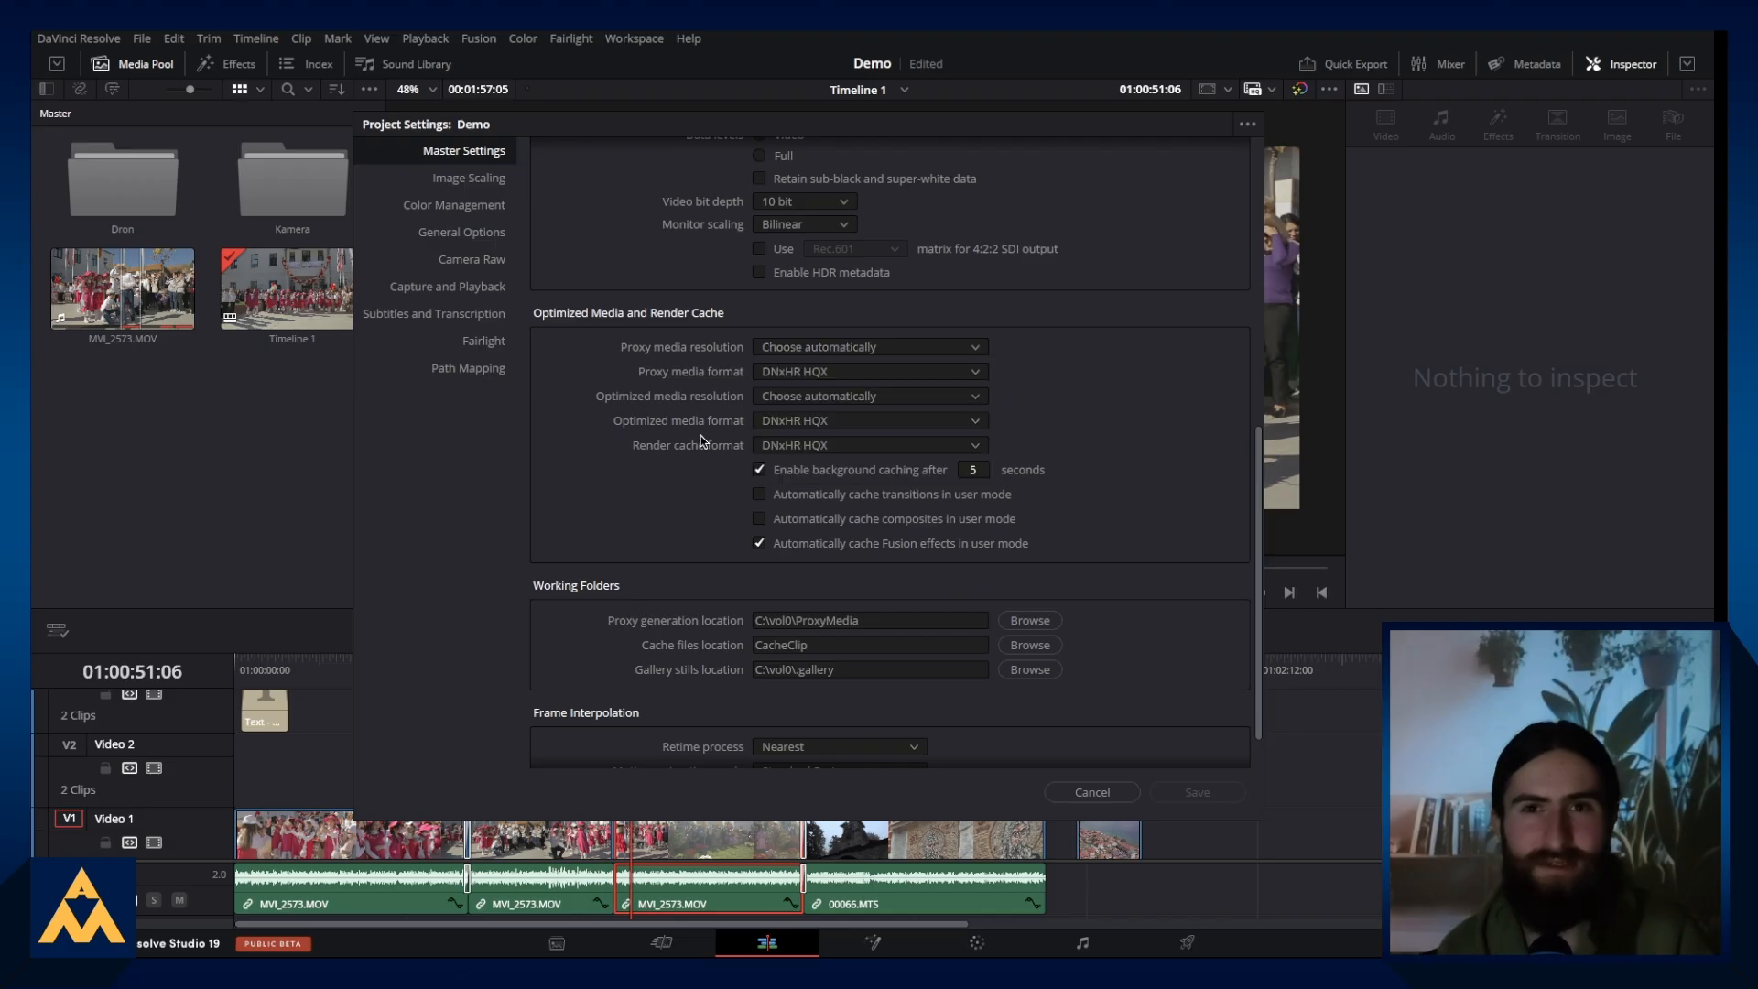
pyautogui.click(855, 348)
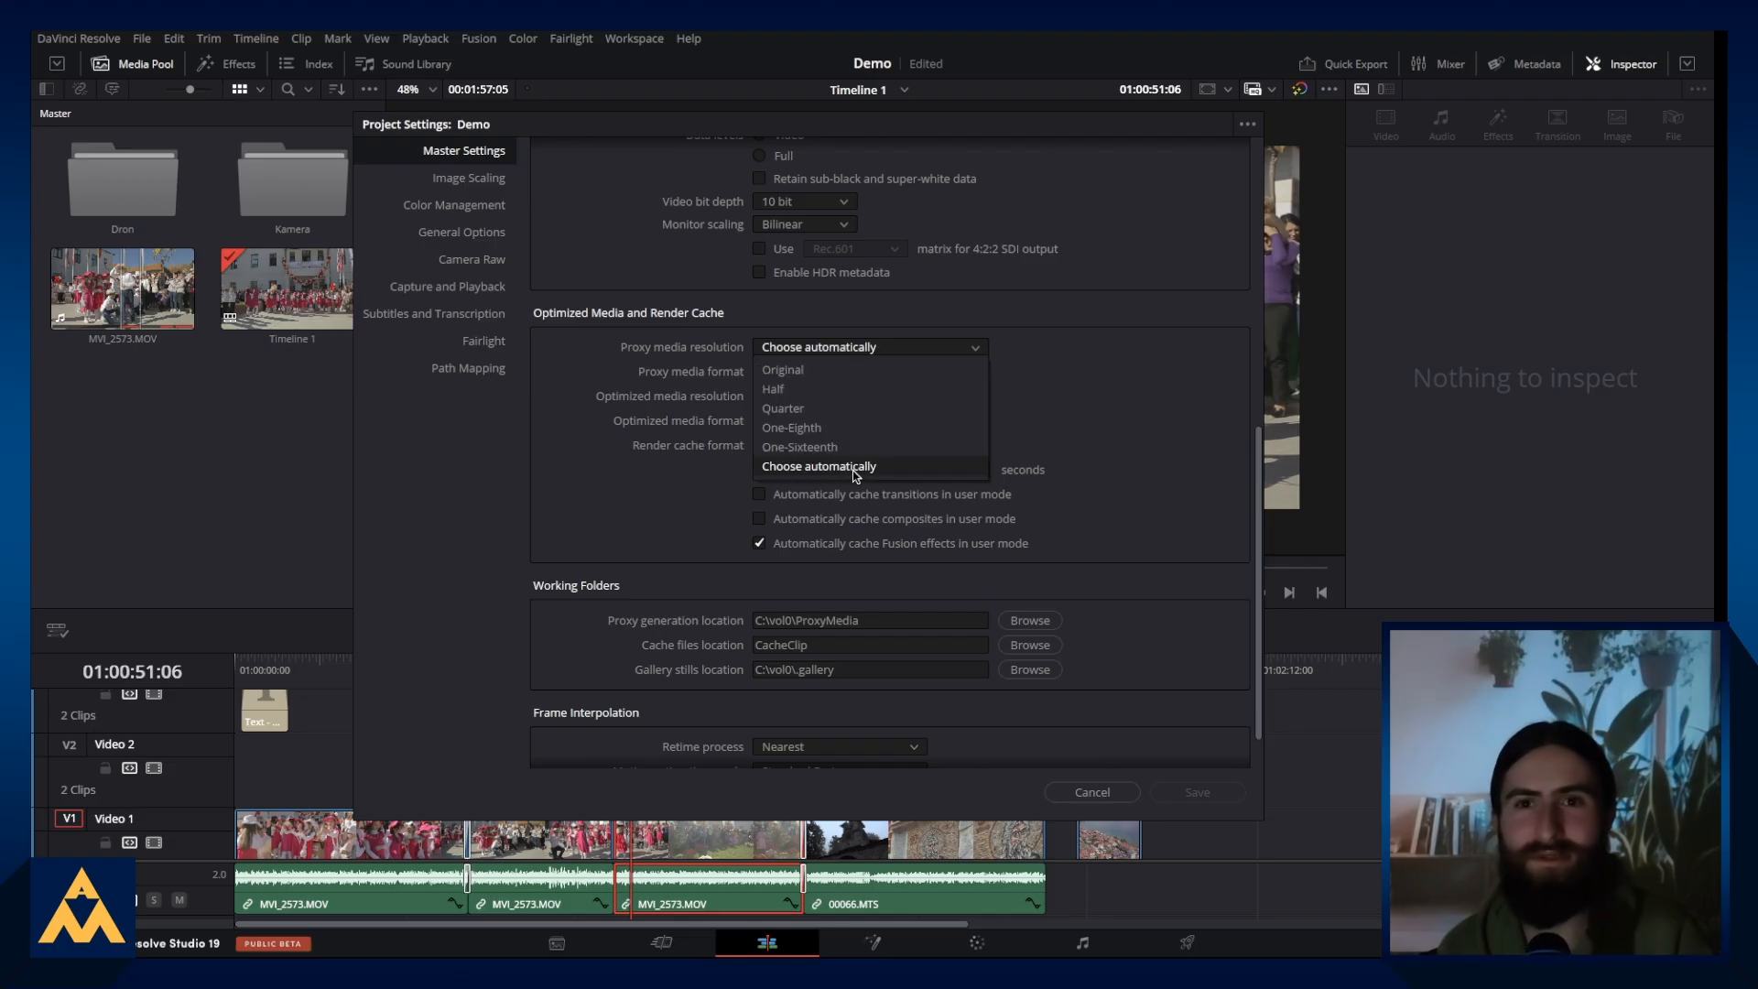
pyautogui.click(819, 469)
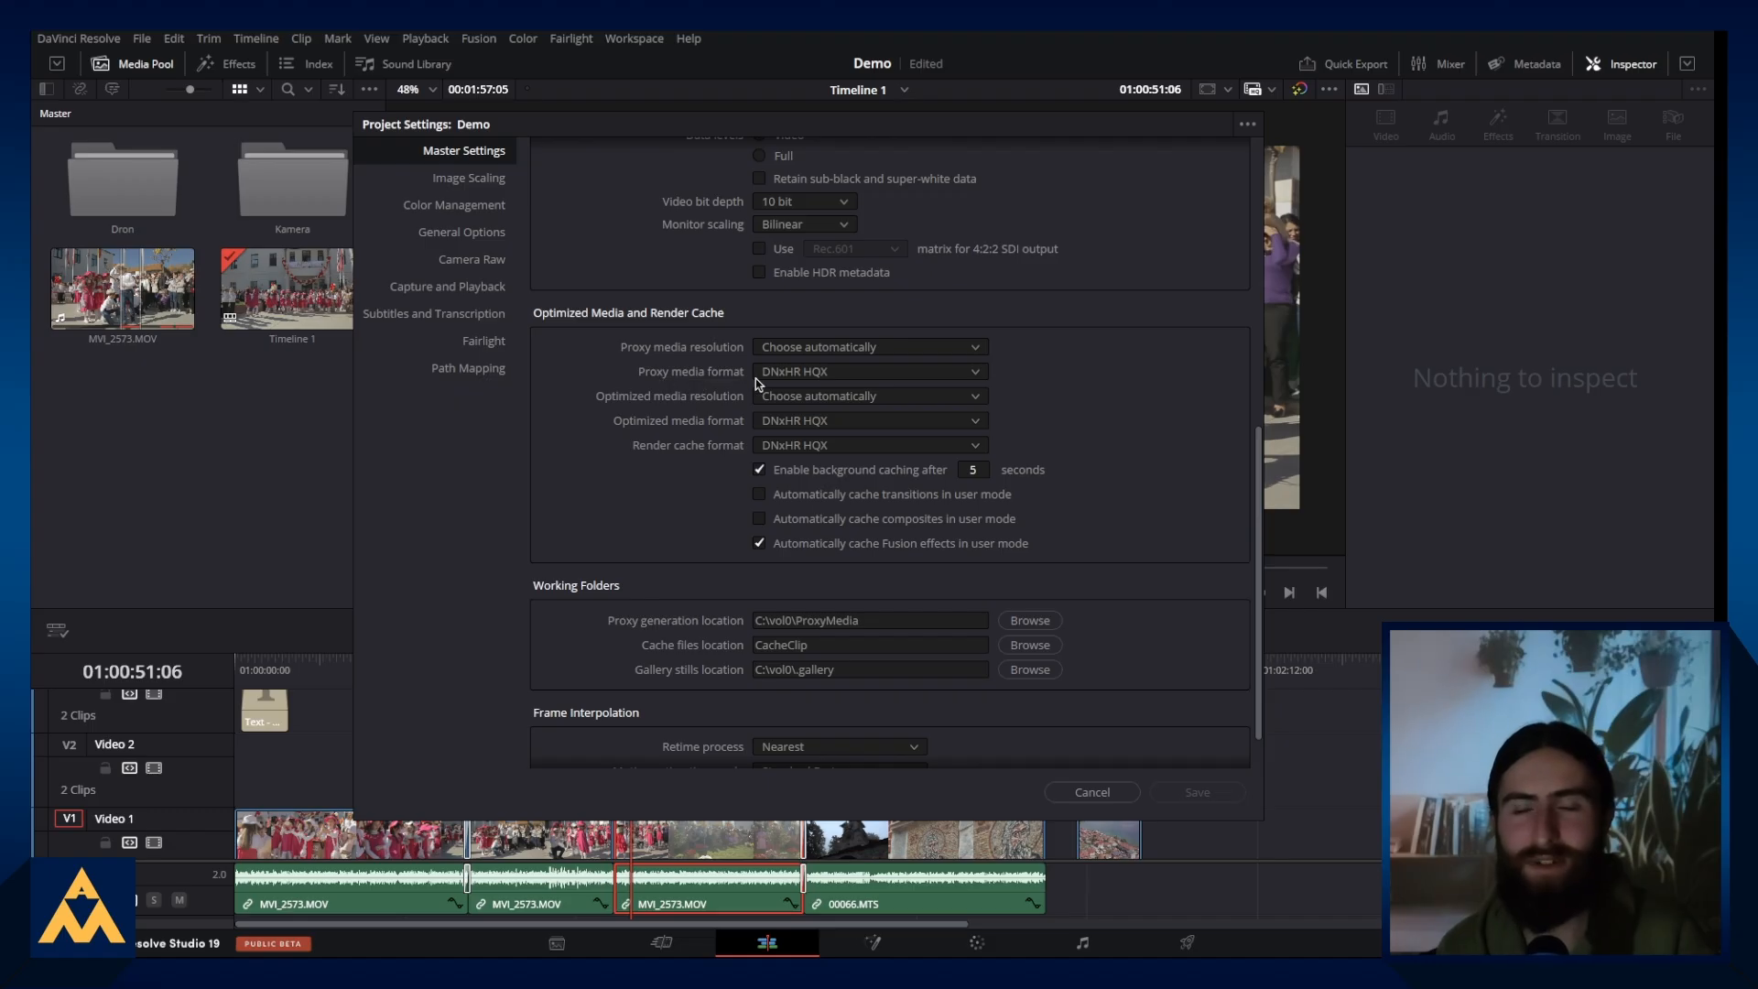
# Step: Set the proxy media format to H.264 and check the format choices for optimized media and render cache
pyautogui.click(823, 373)
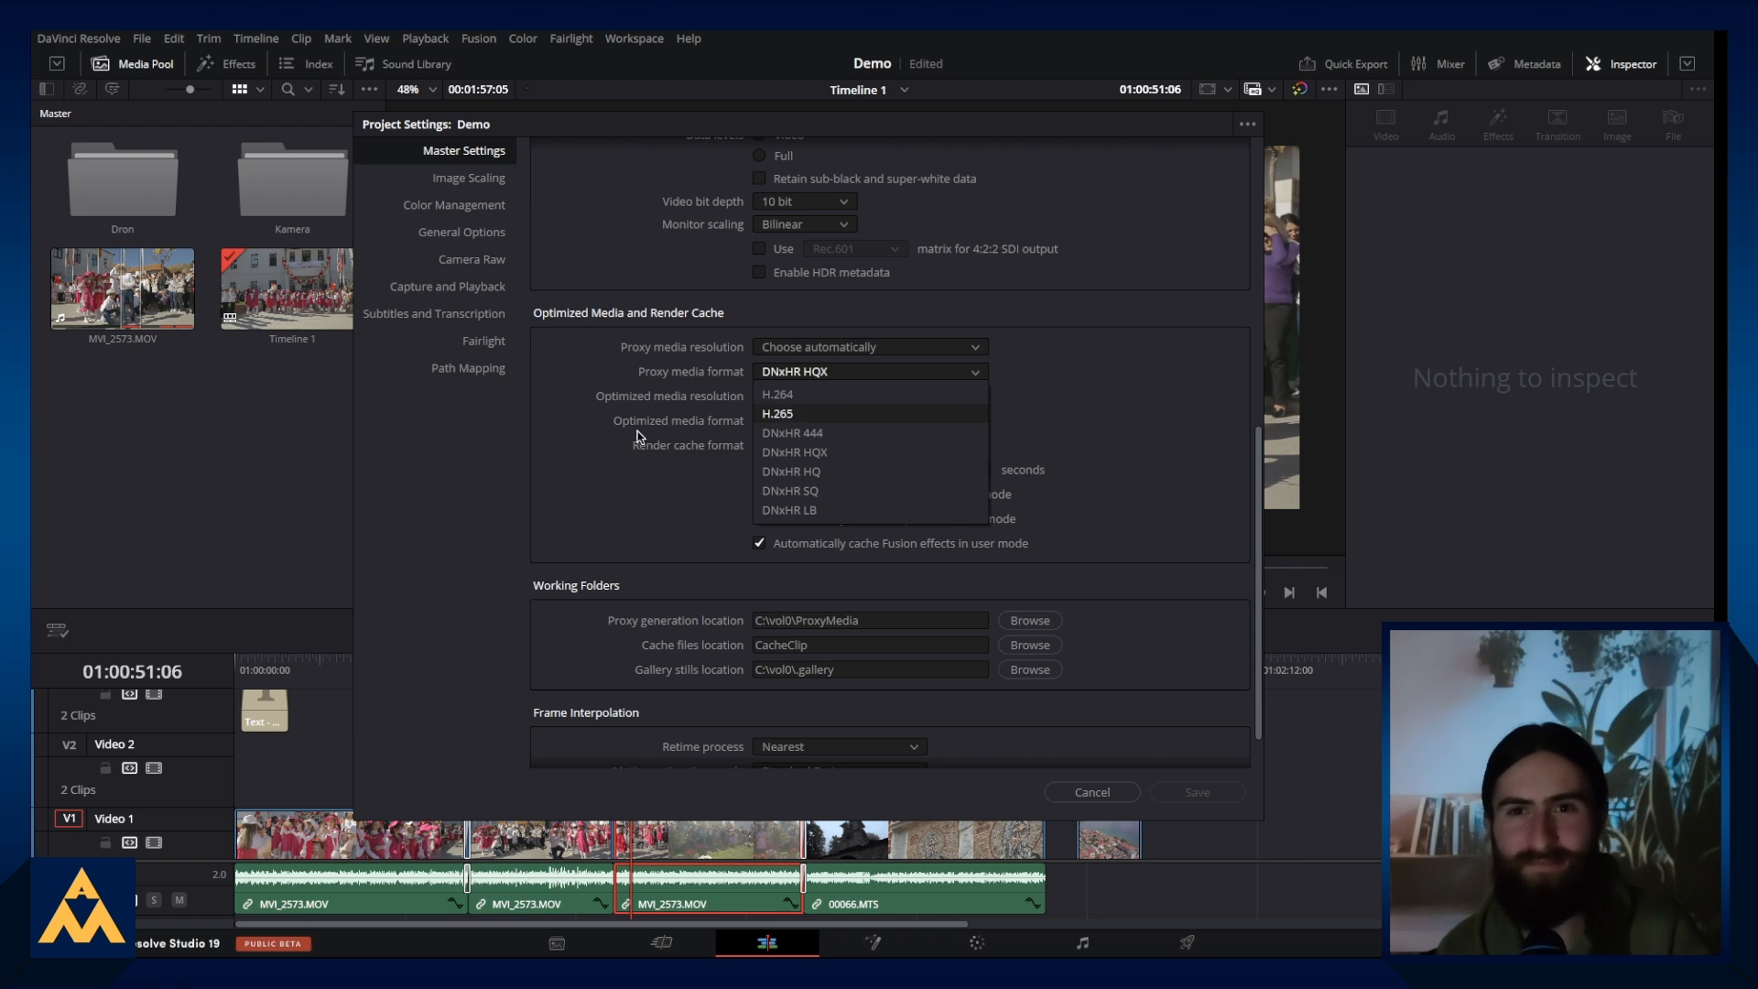
pyautogui.click(771, 401)
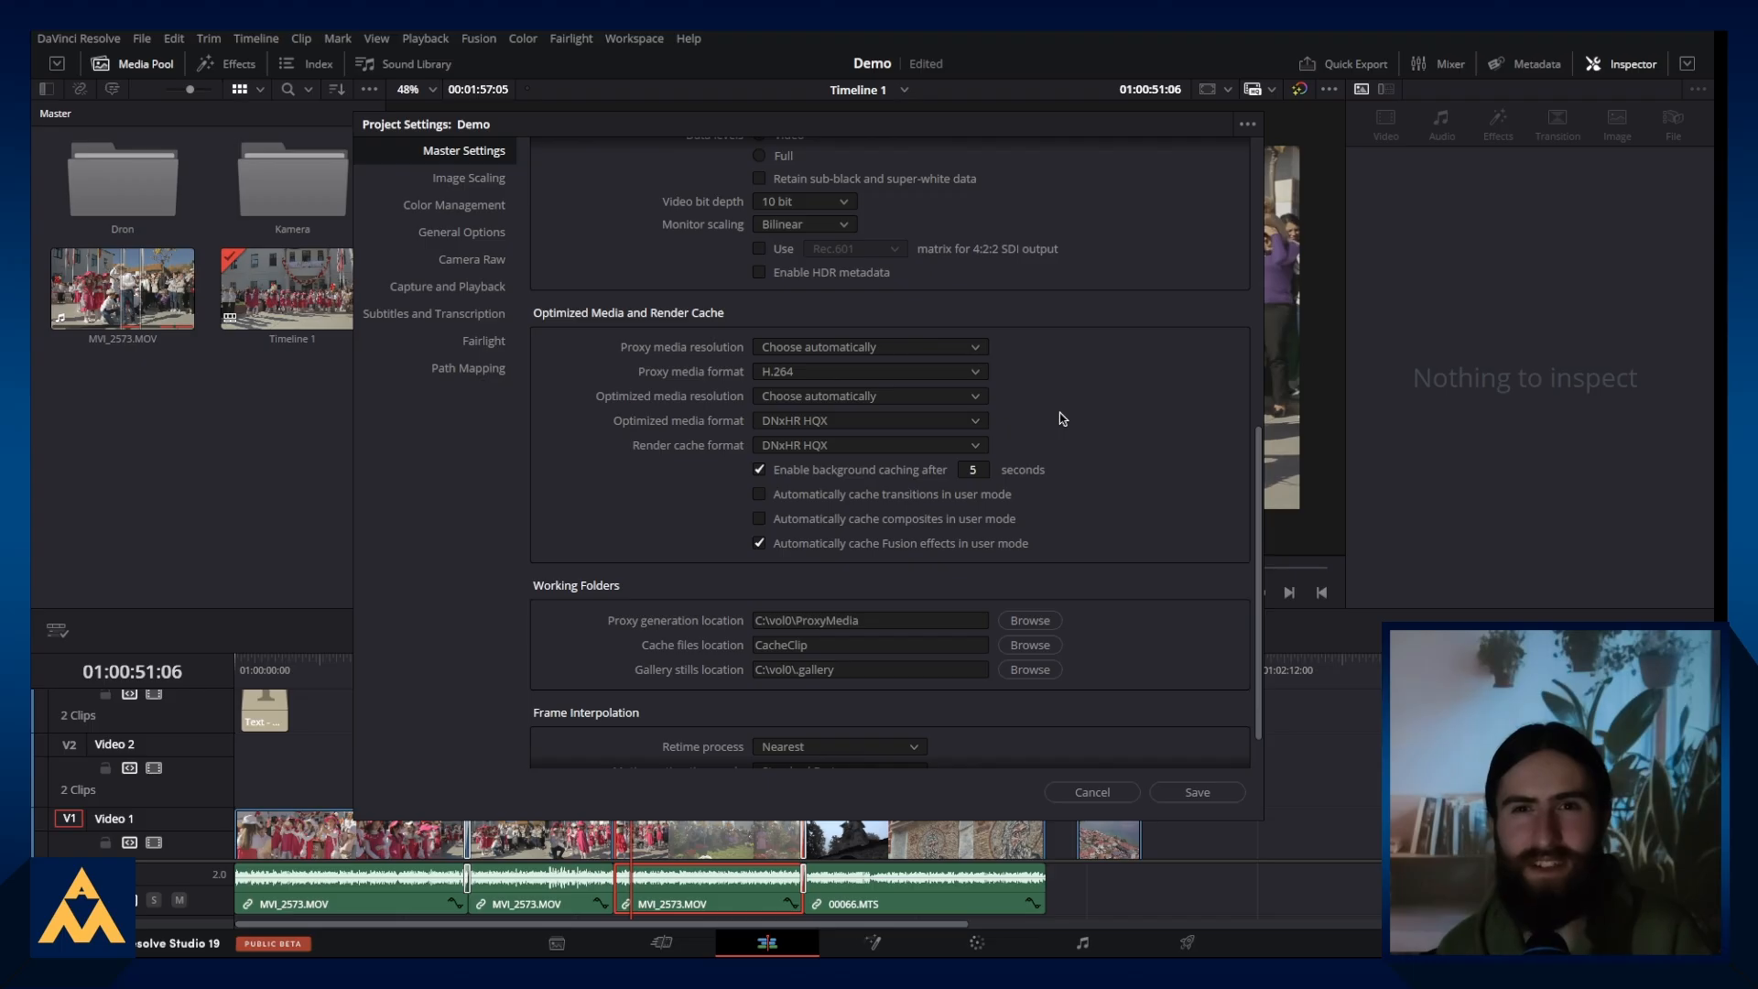
pyautogui.click(793, 423)
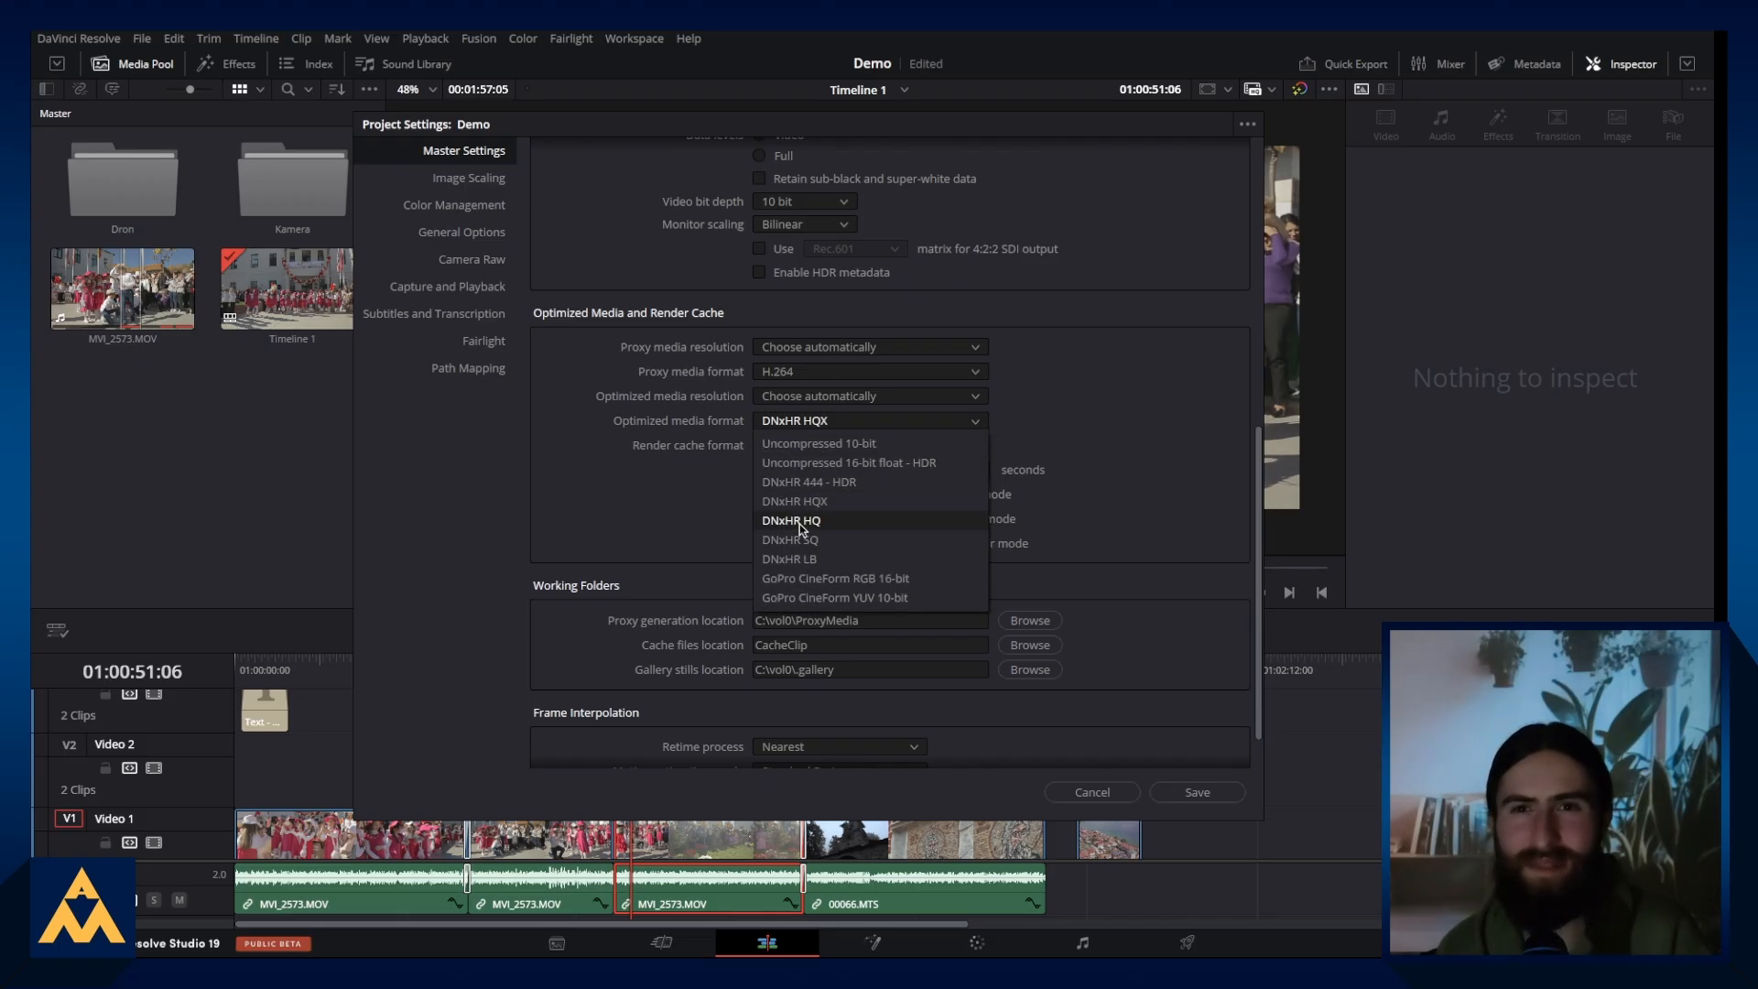
pyautogui.click(714, 482)
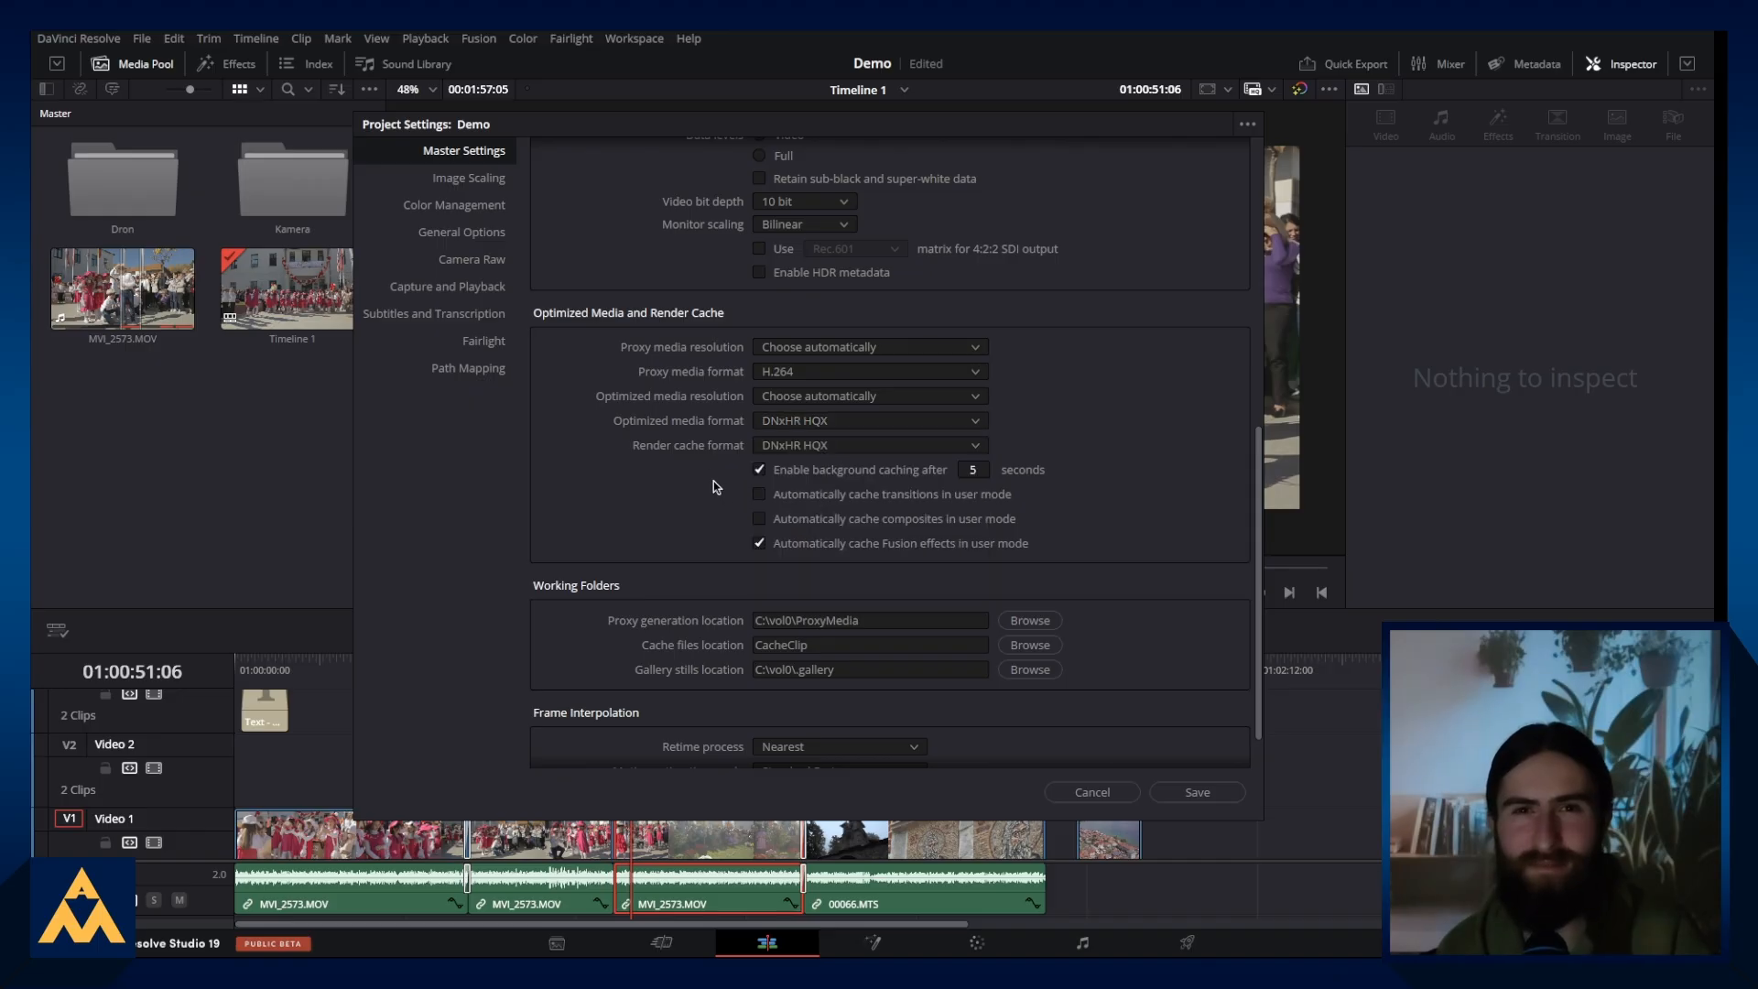
pyautogui.click(789, 453)
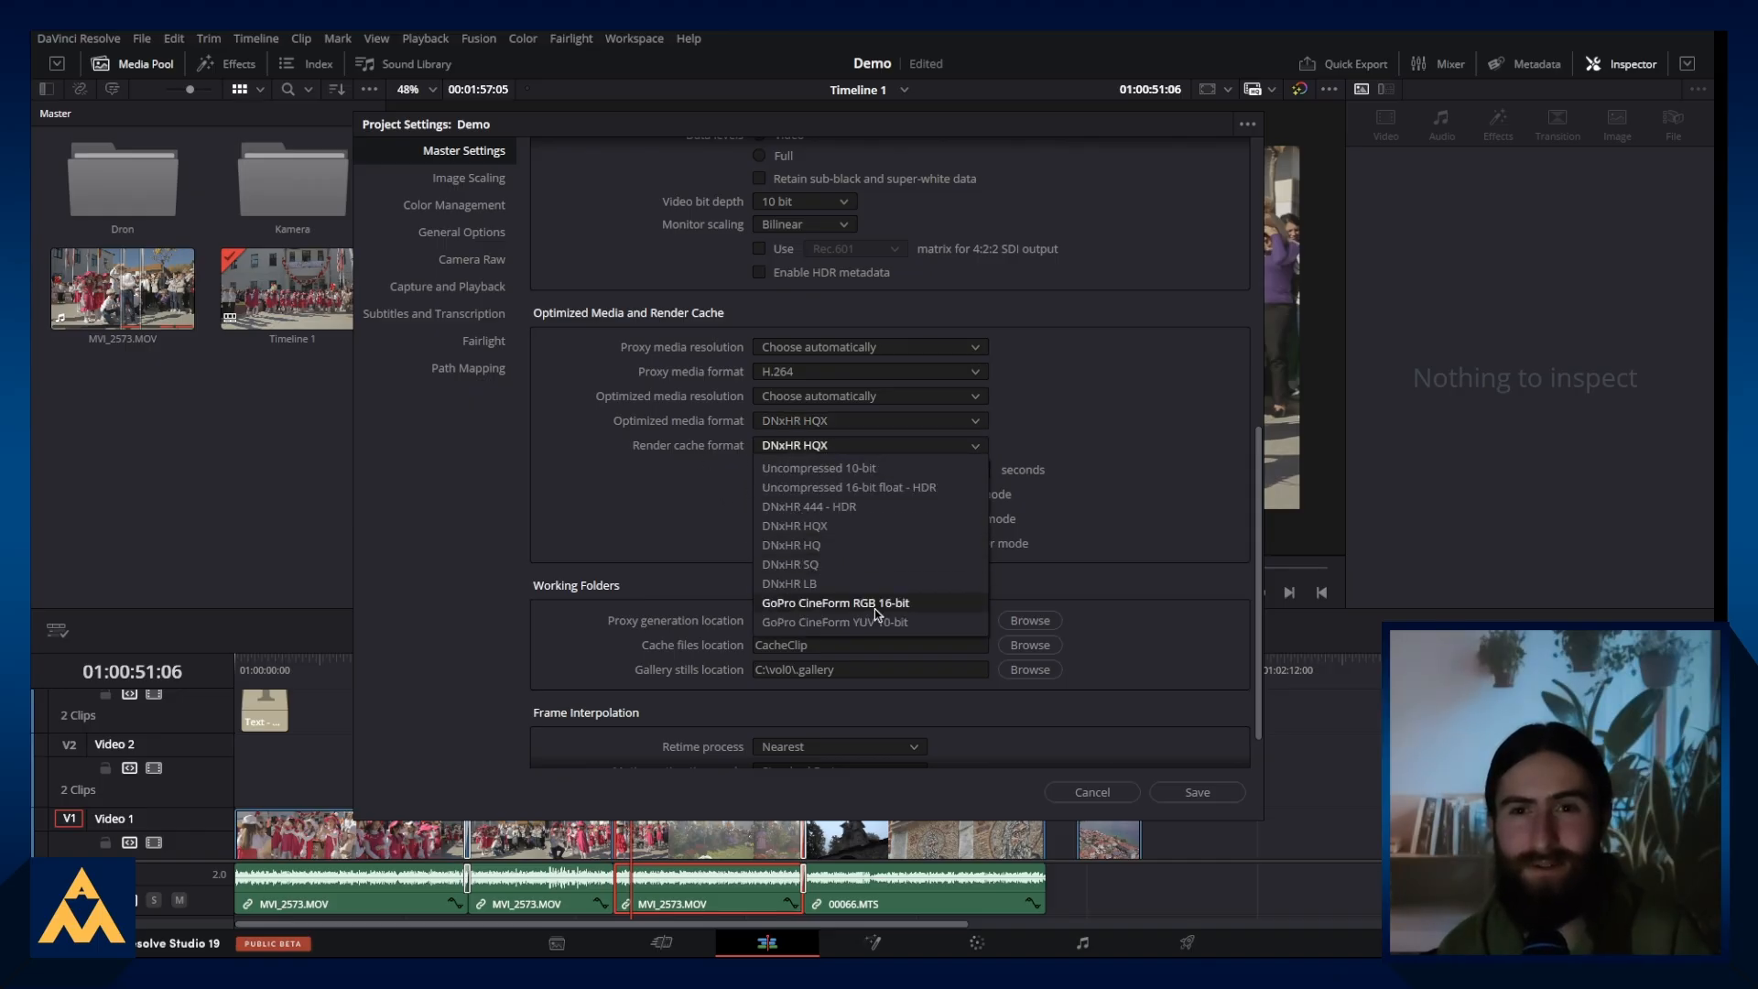
pyautogui.click(695, 460)
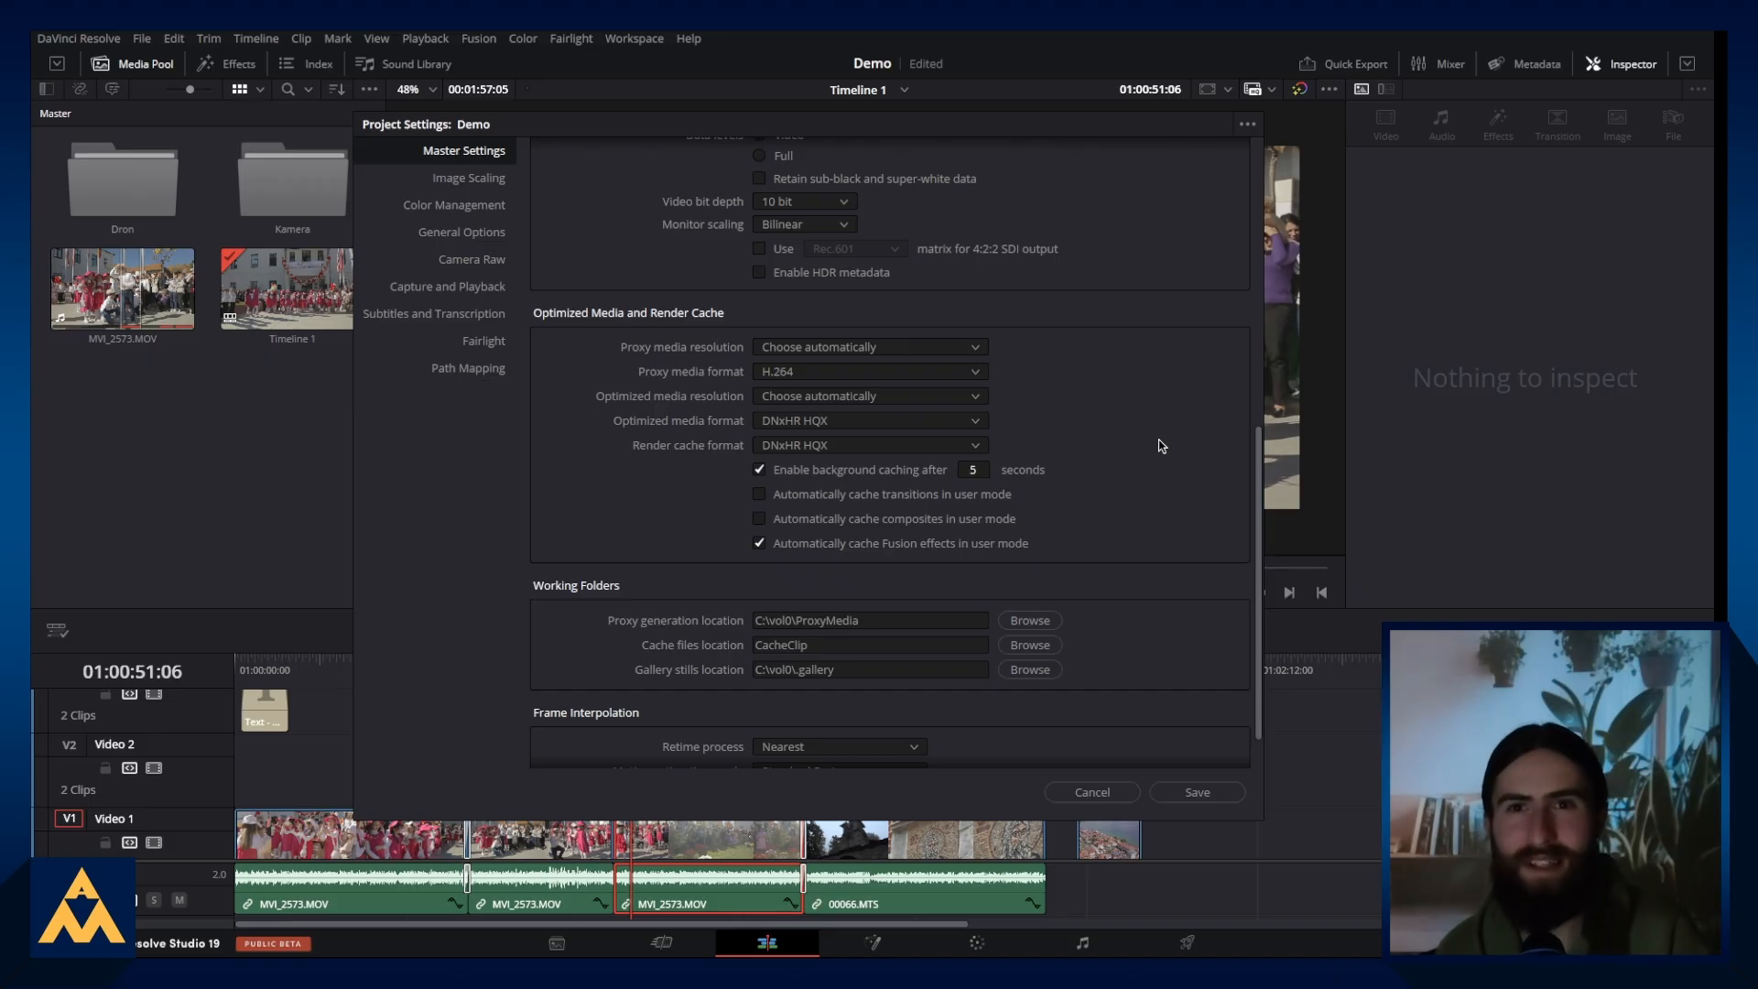
pyautogui.click(842, 384)
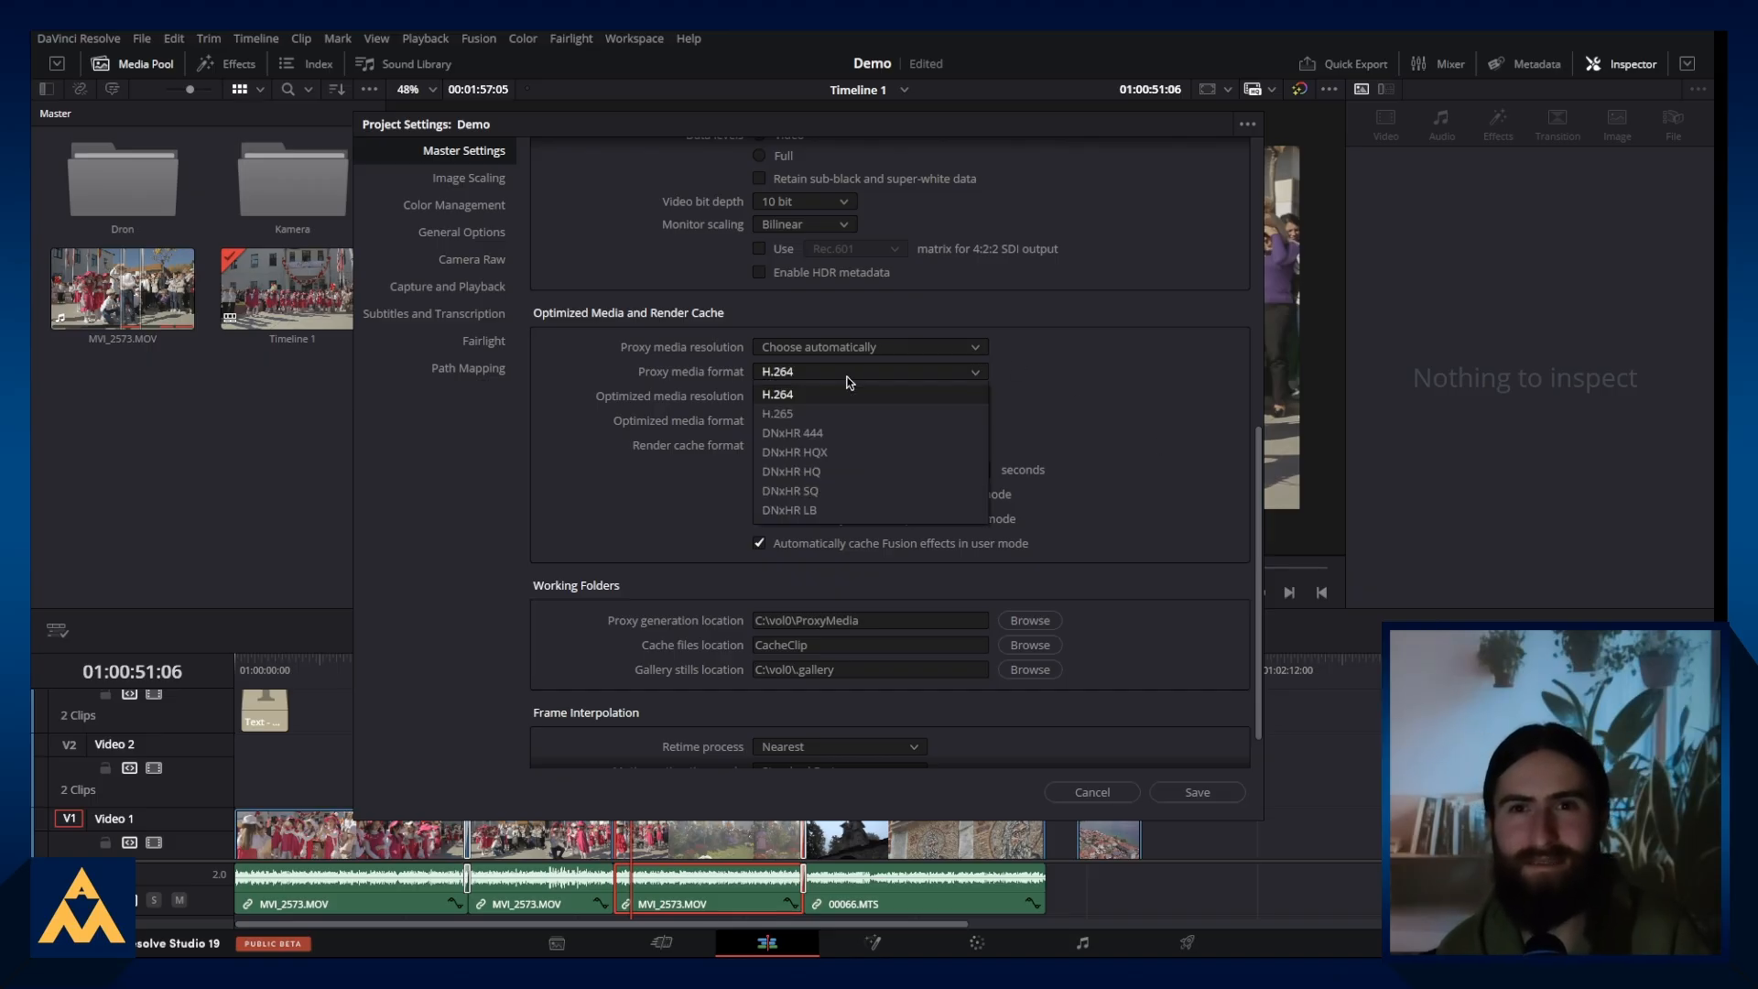
pyautogui.click(794, 394)
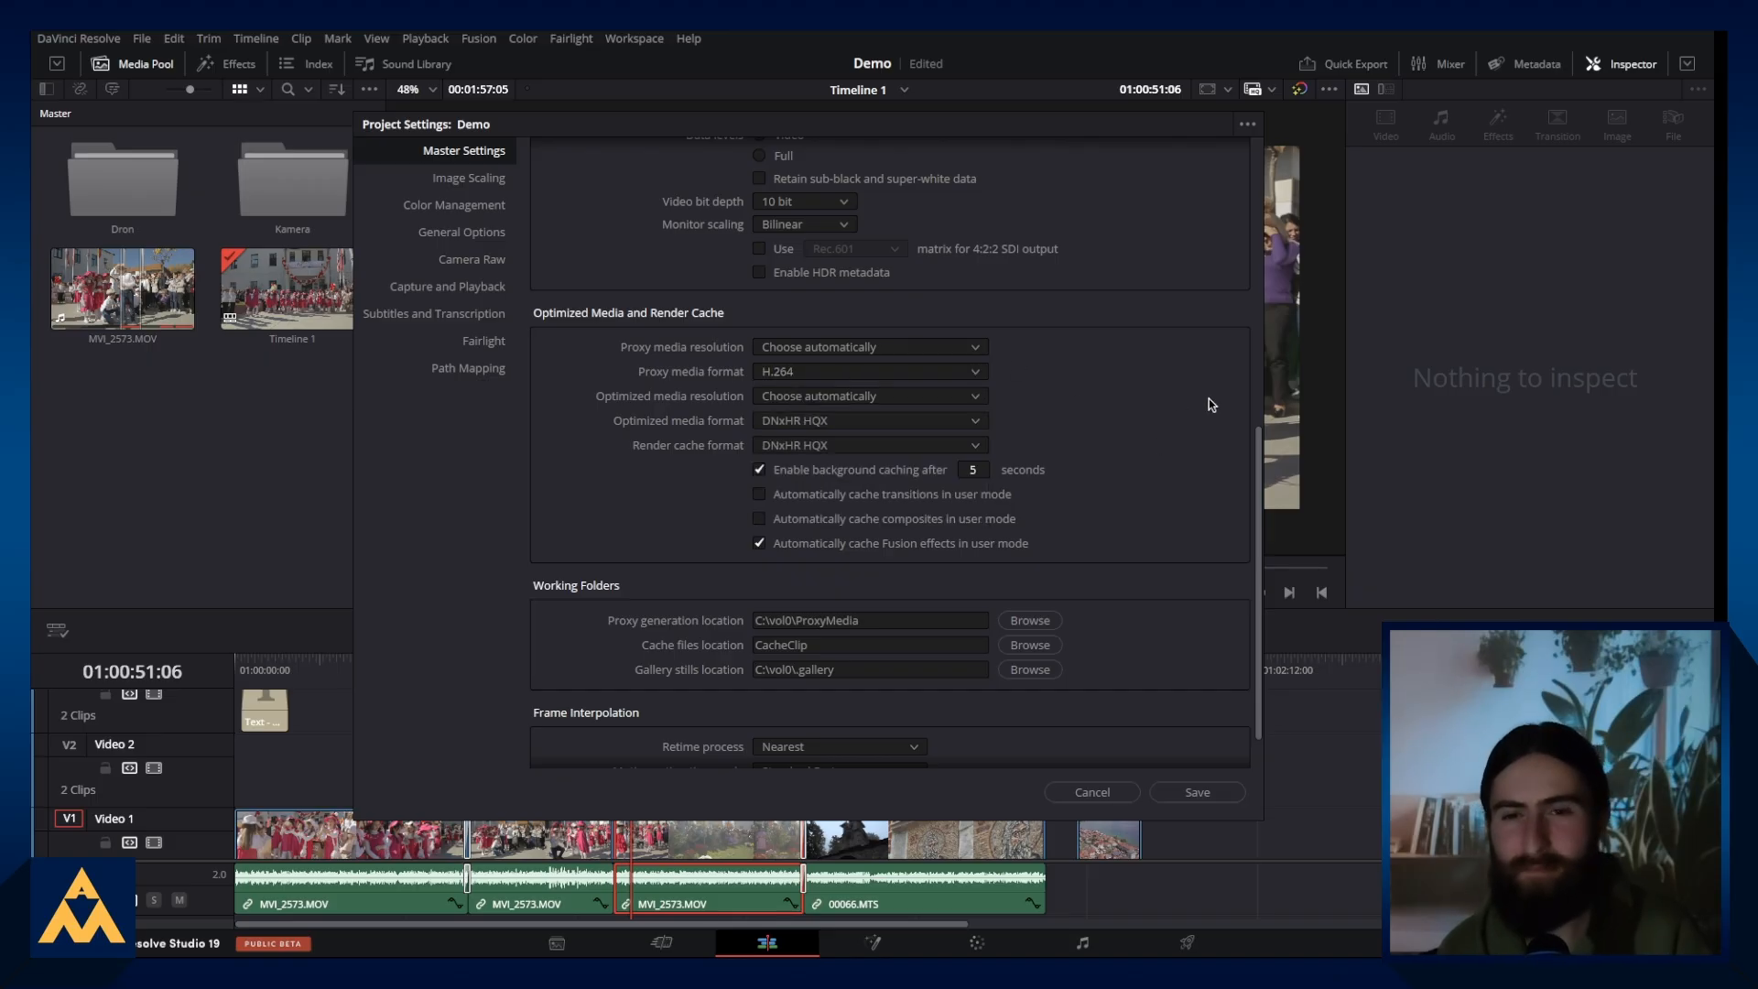
# Step: Review the optimized media format choices once more, leaving DNxHR HQX in place, and save the project settings
pyautogui.click(821, 423)
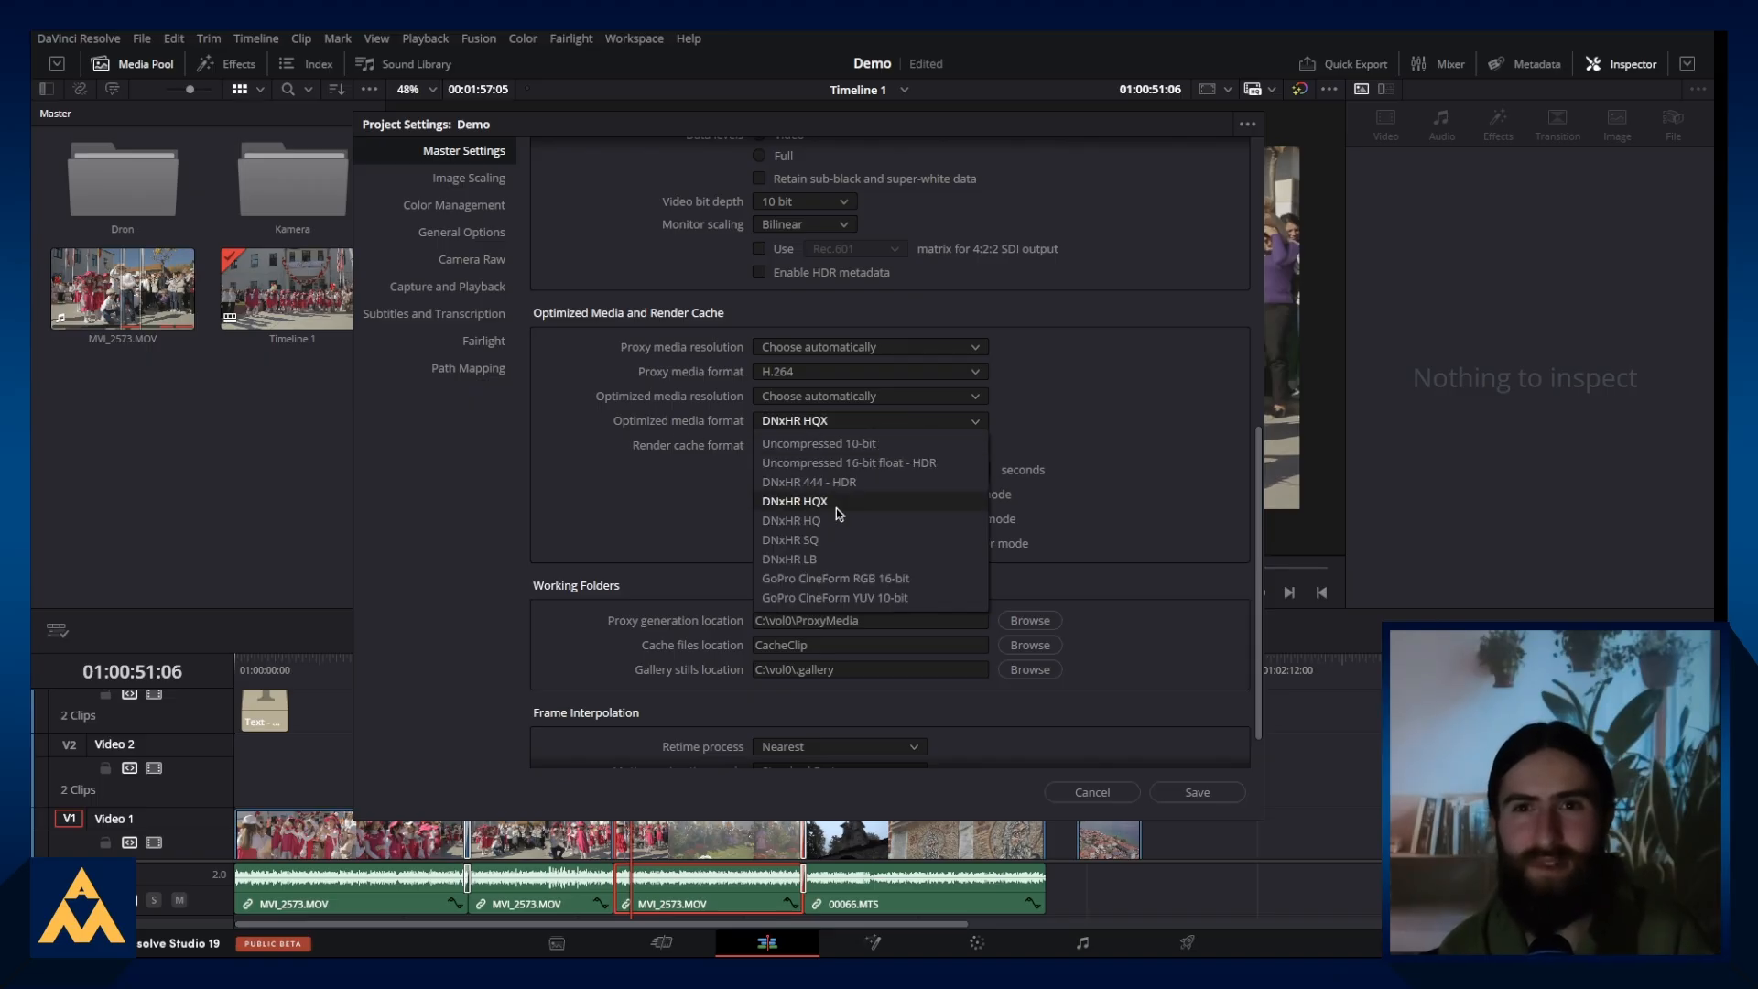
pyautogui.click(712, 424)
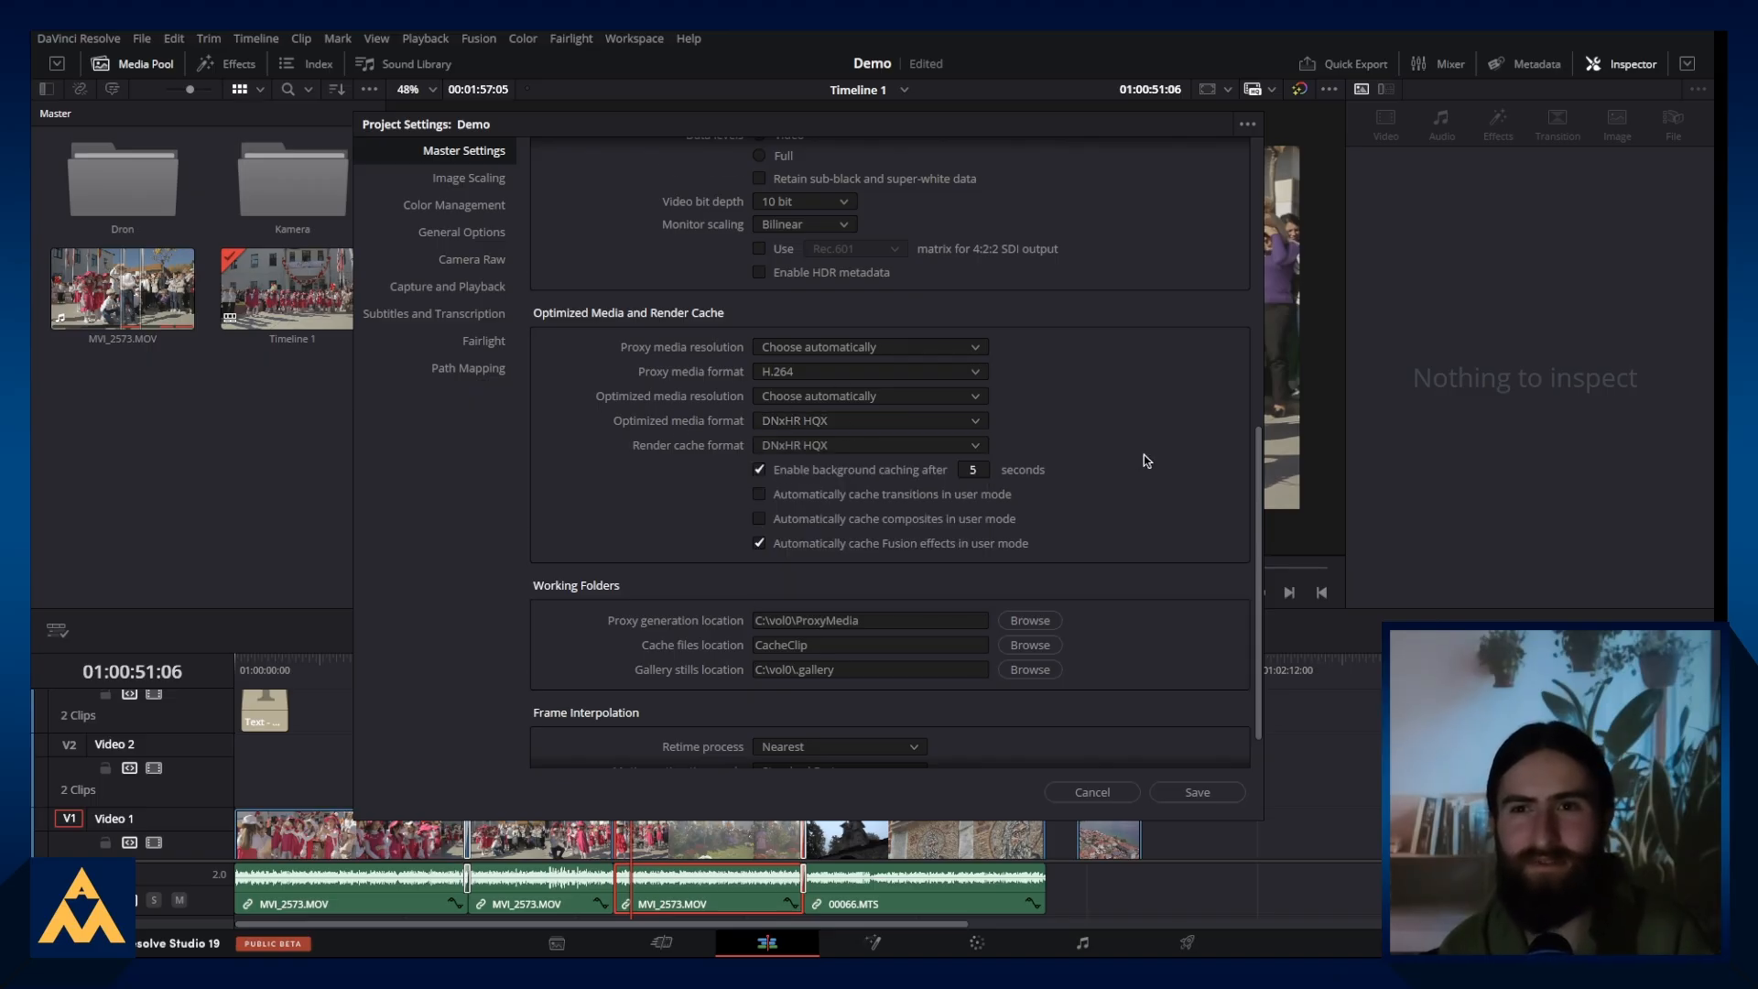
pyautogui.scroll(-1, 1146, 460)
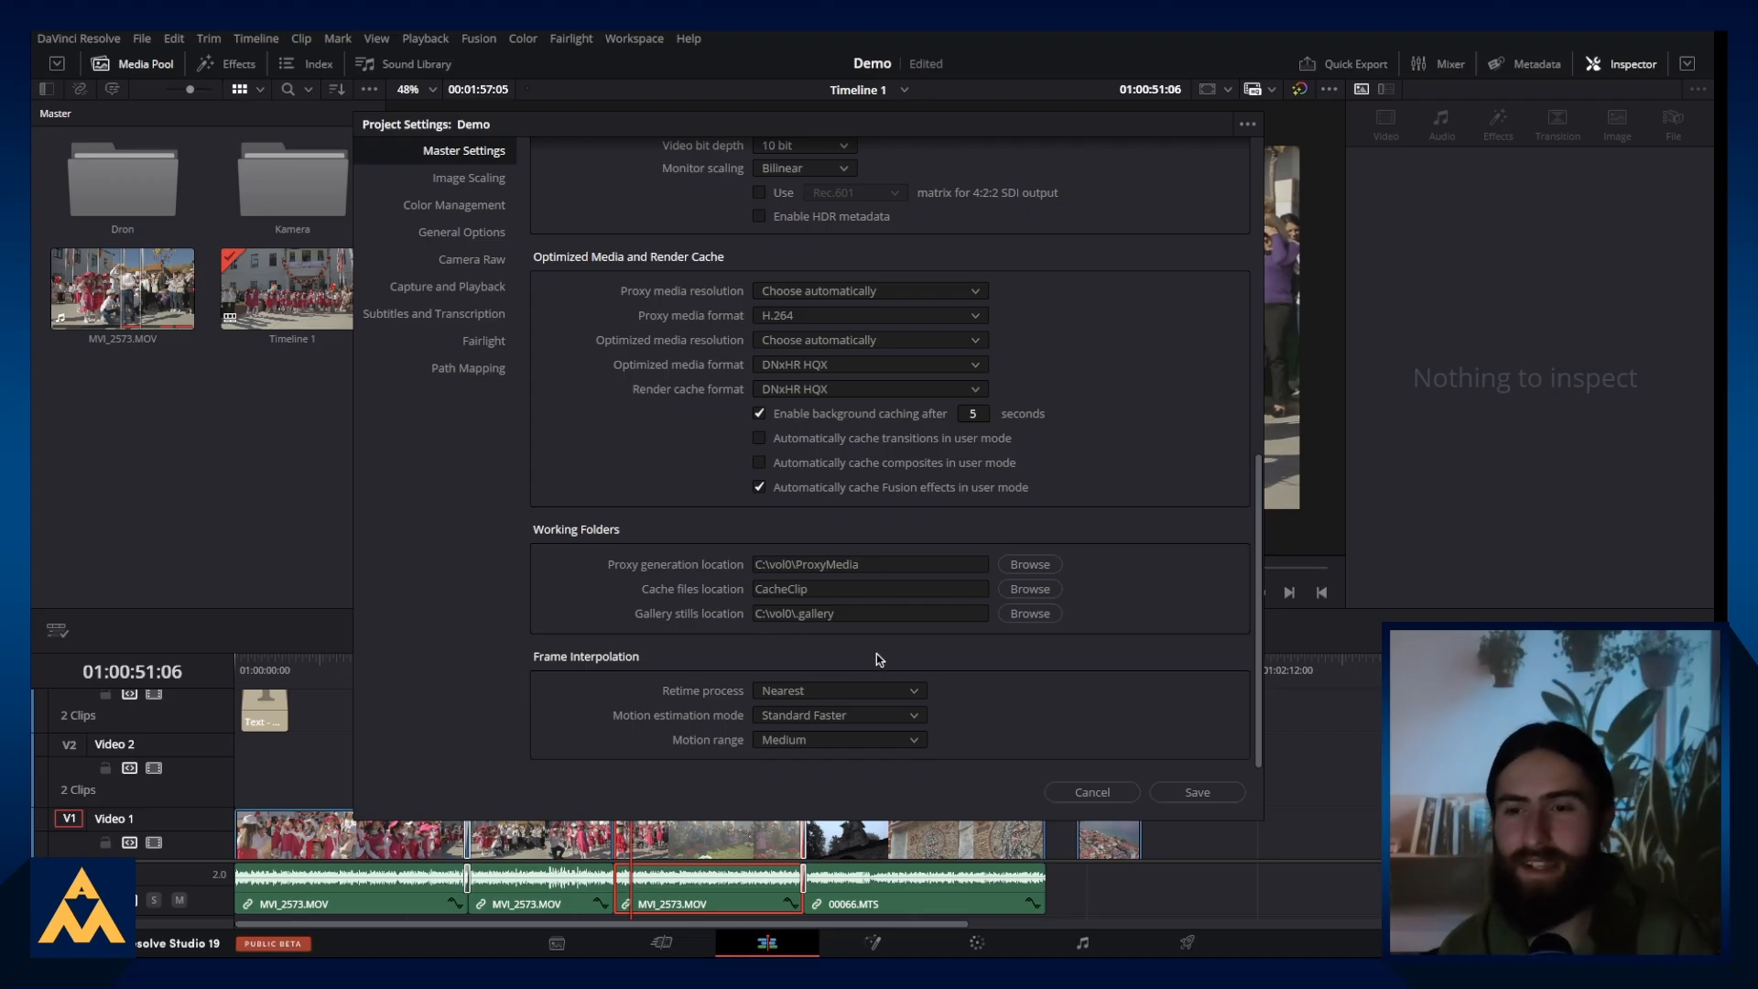
pyautogui.click(1198, 793)
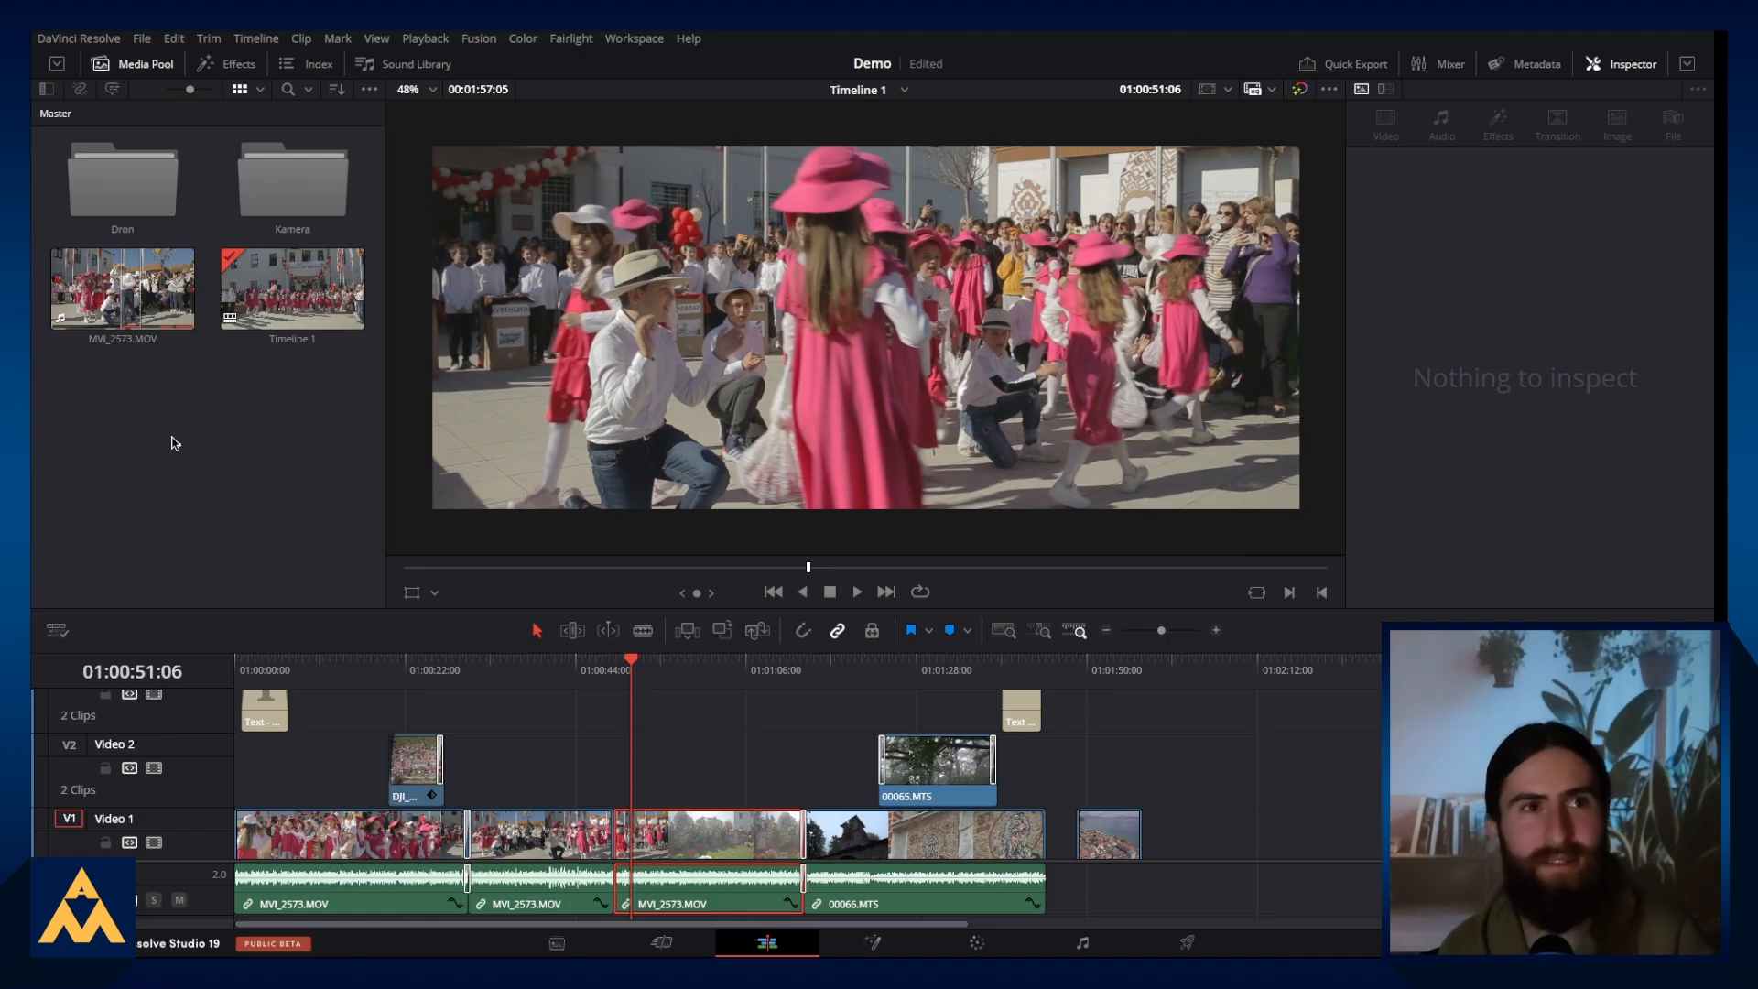
# Step: Check the proxy and optimized media generation commands available for the MVI_2573.MOV clip in the media pool, without running one
pyautogui.click(84, 316)
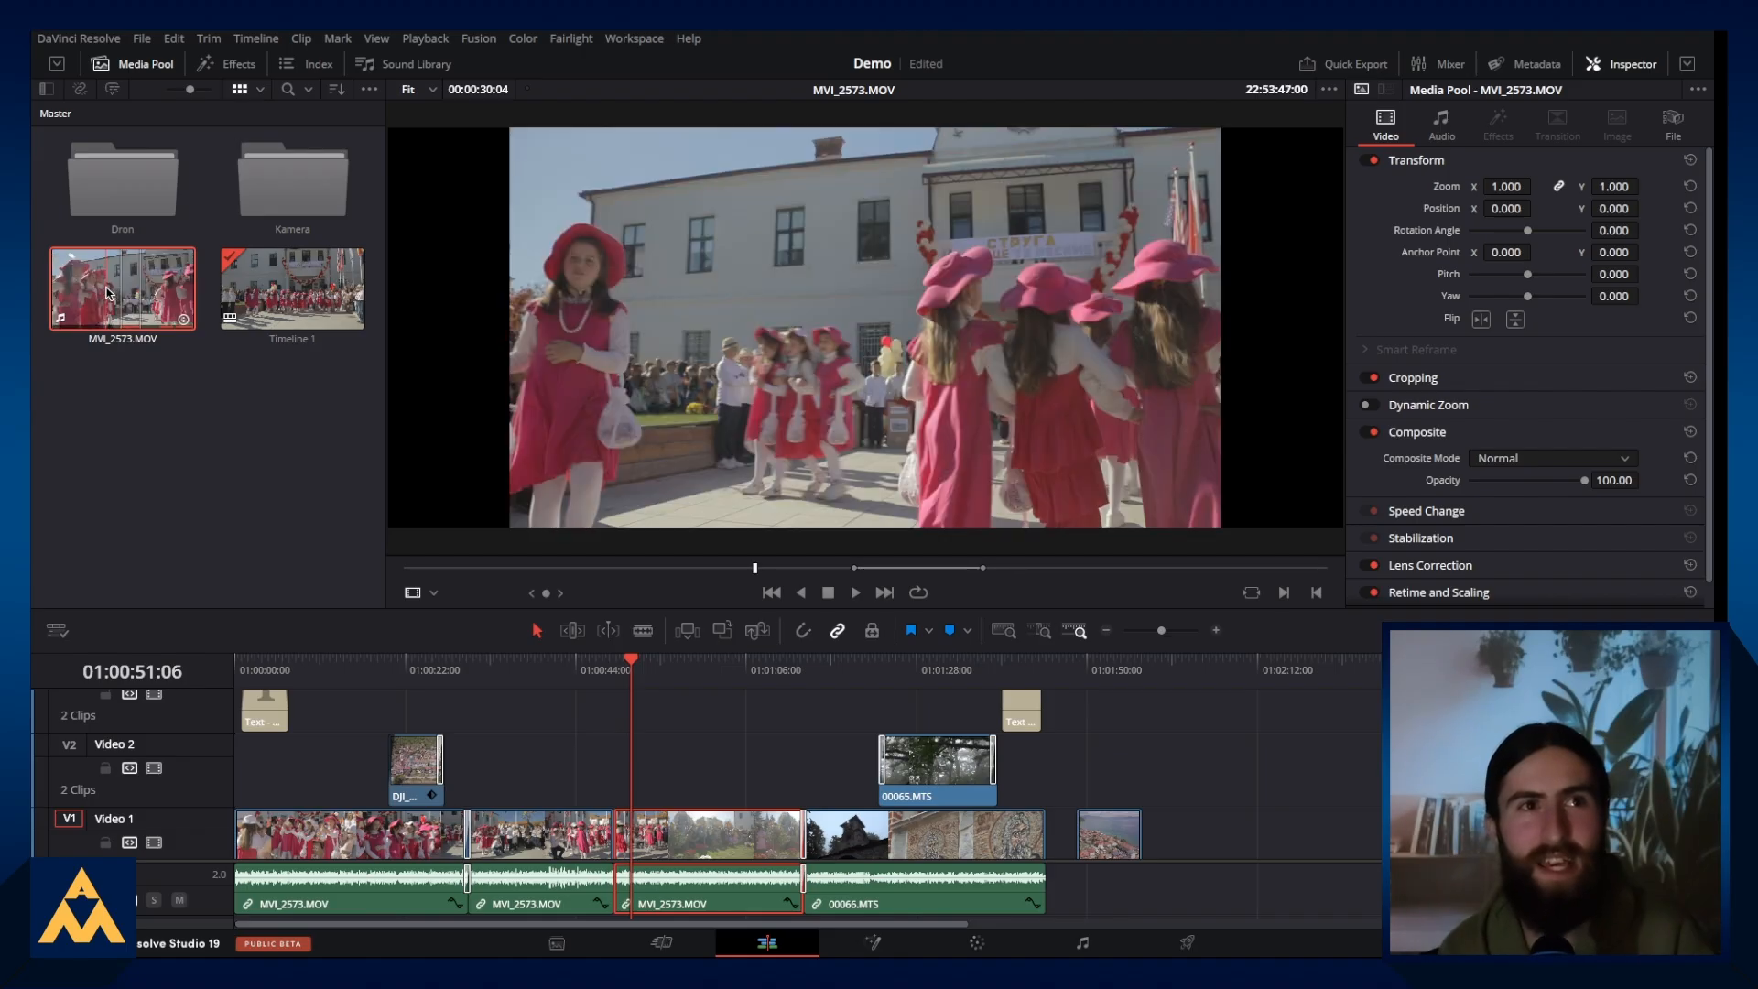
pyautogui.moveTo(244, 383); pyautogui.dragTo(110, 206)
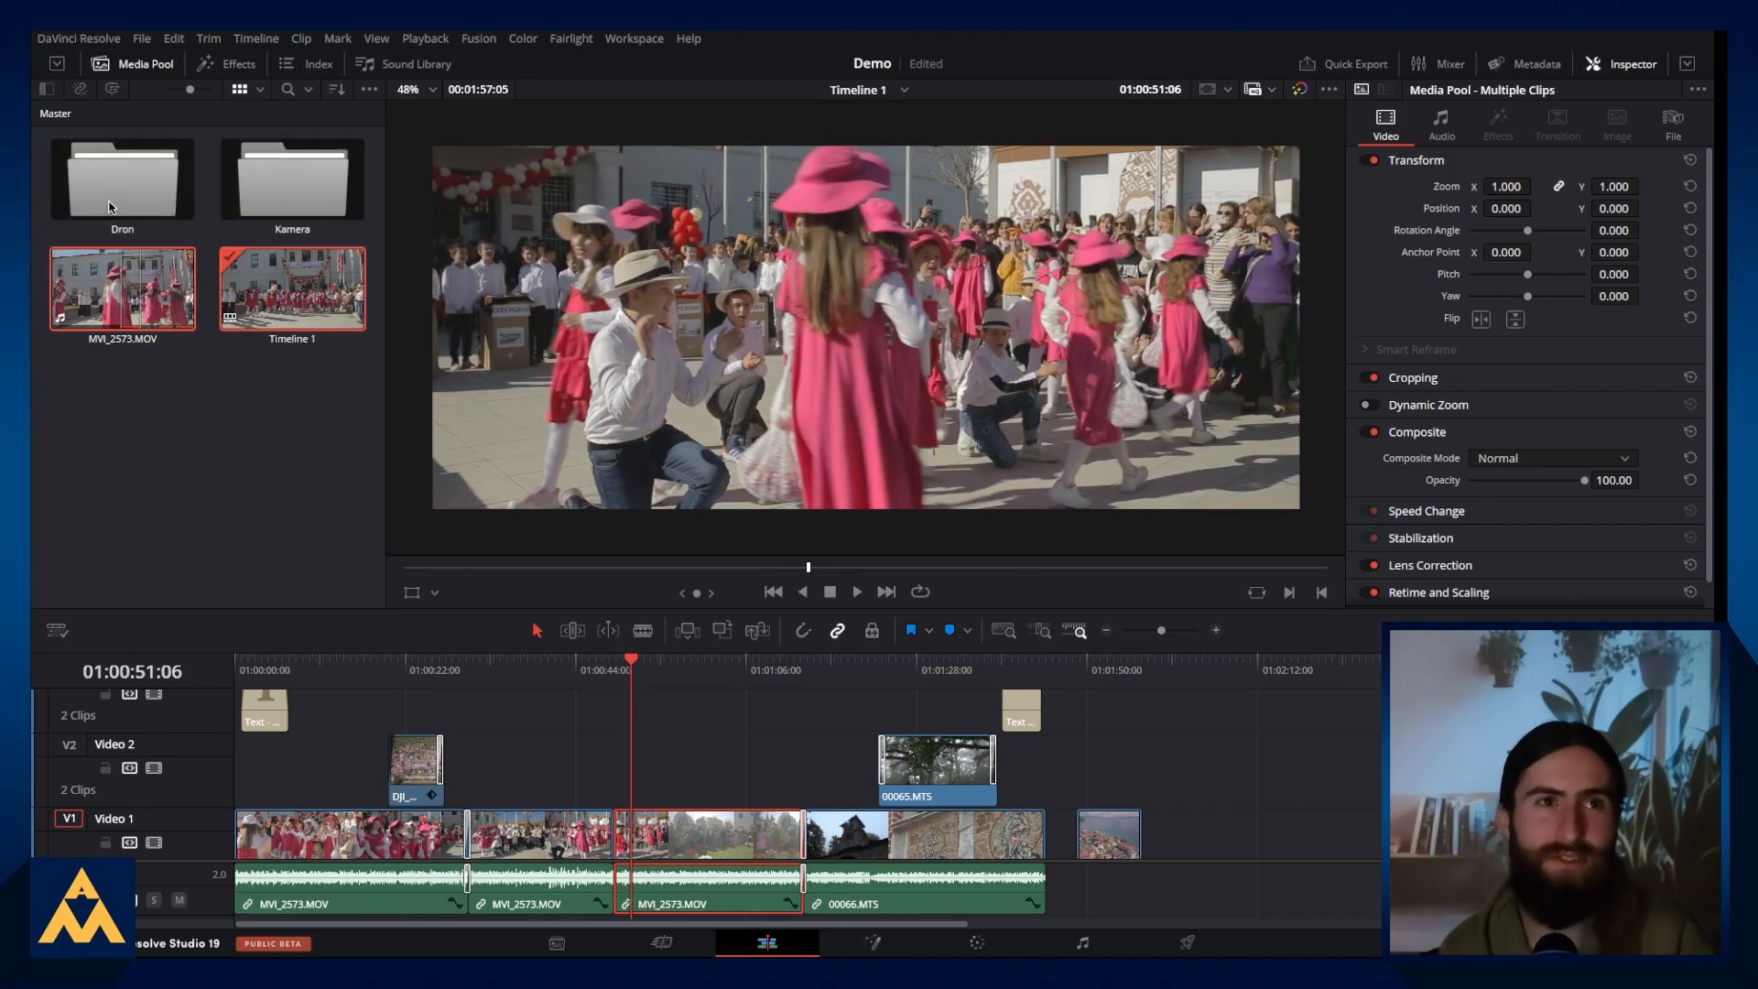
pyautogui.click(254, 436)
pyautogui.click(94, 293)
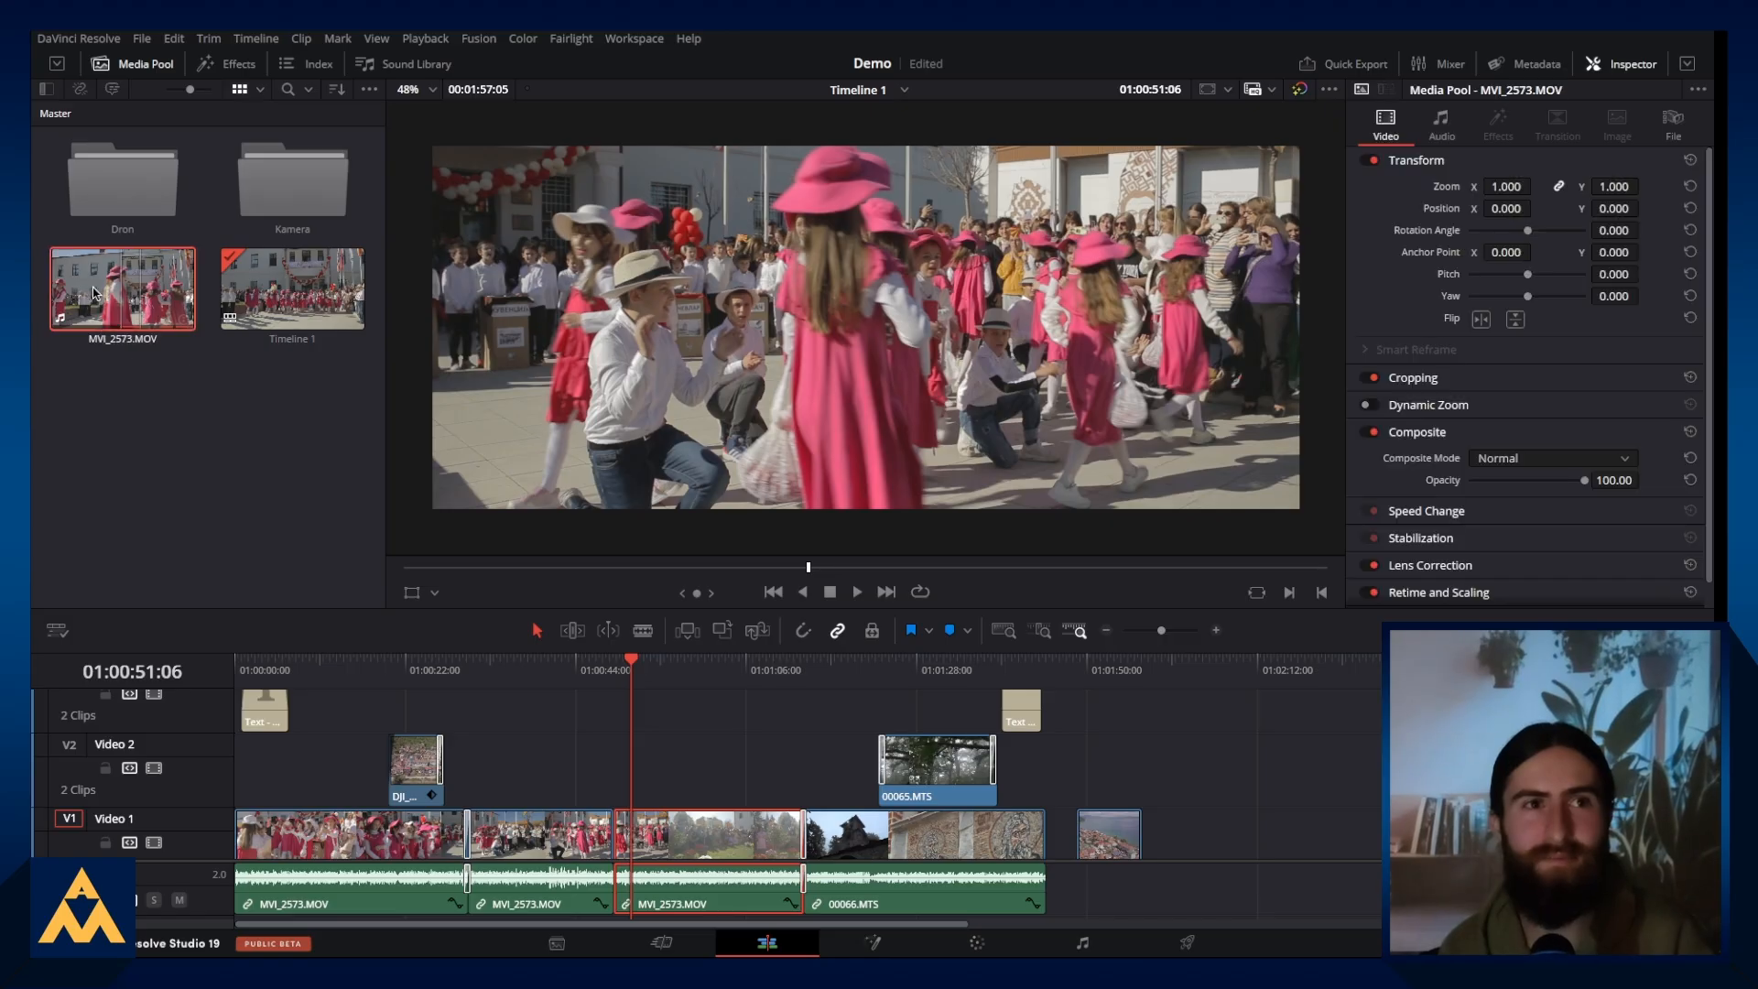
pyautogui.rightClick(94, 293)
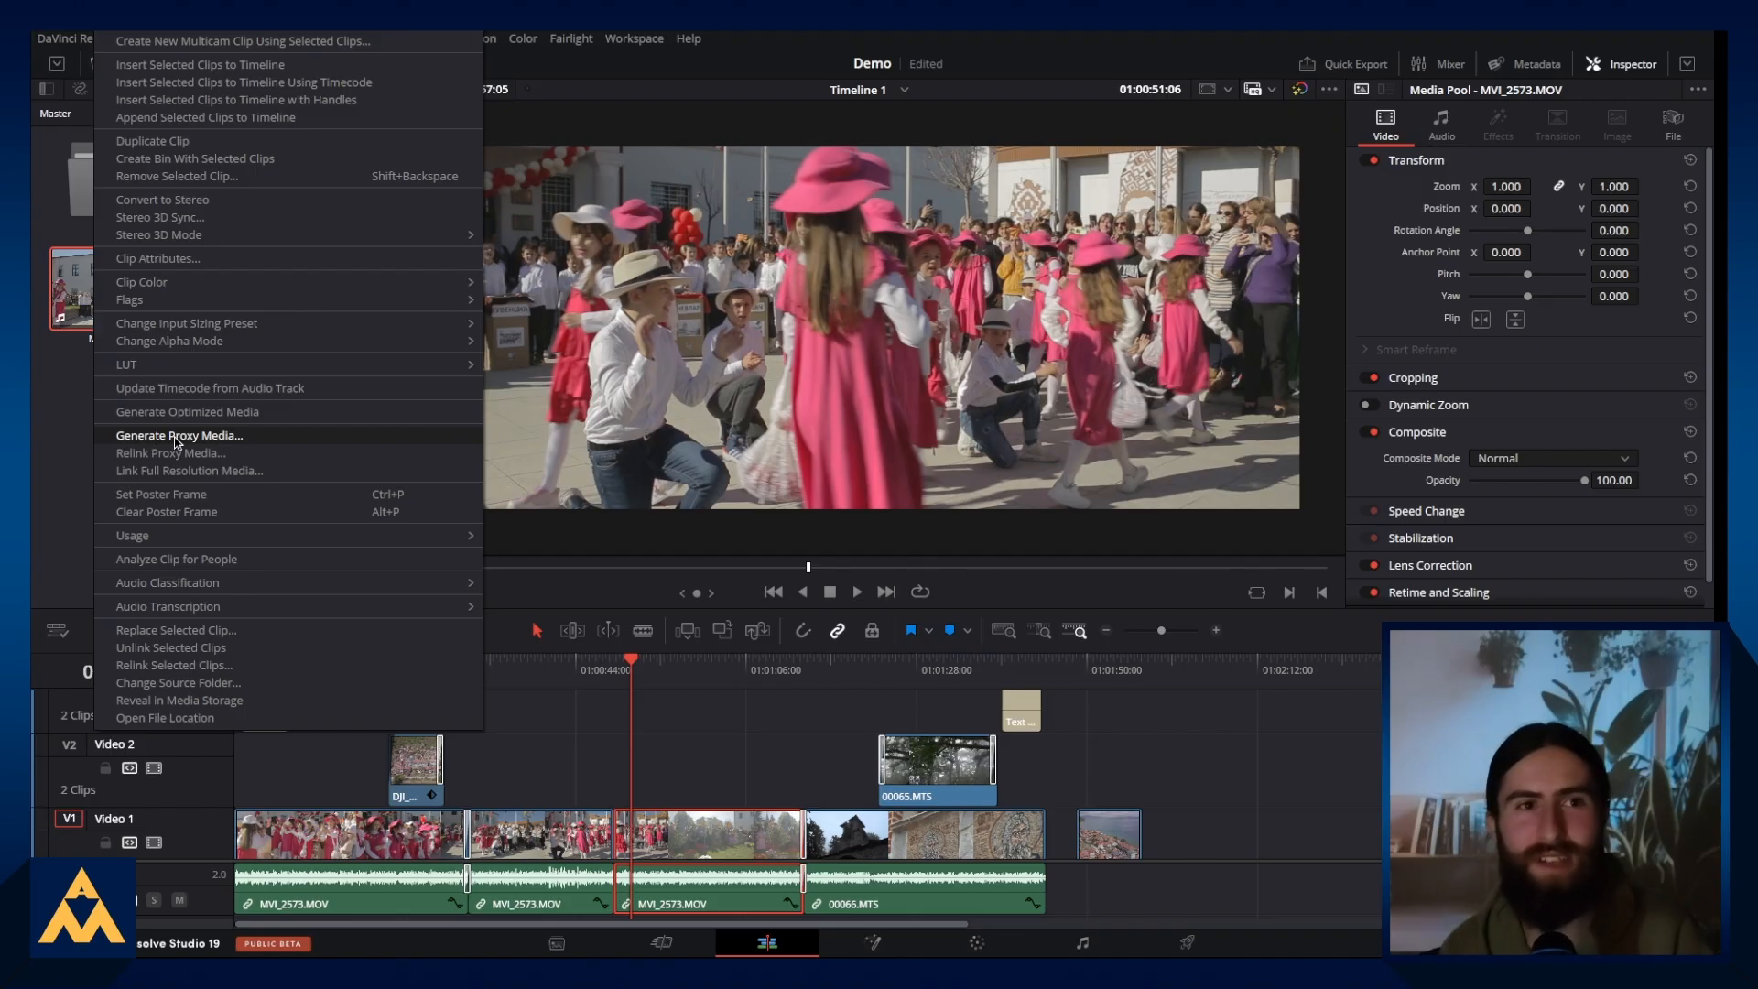
pyautogui.click(91, 443)
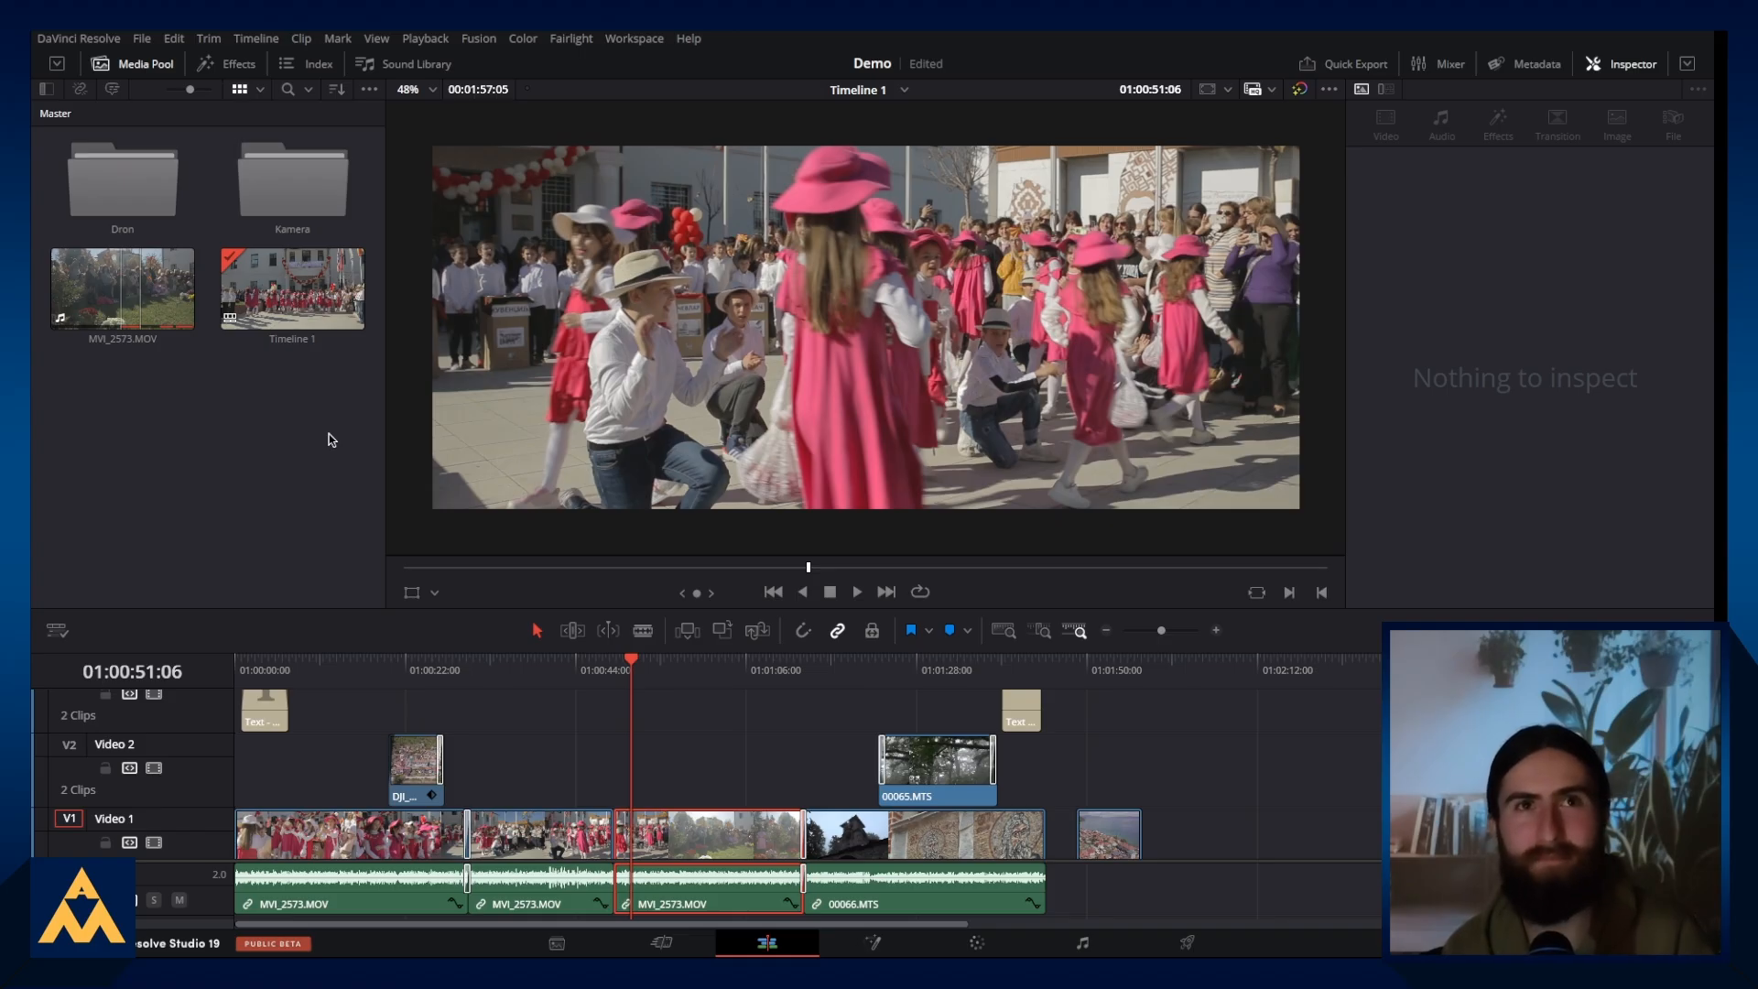
# Step: Move the playhead to 01:00:52:15 in the third MVI_2573.MOV clip and set proxy handling to Prefer Proxies
pyautogui.click(671, 672)
pyautogui.moveTo(677, 675); pyautogui.dragTo(640, 675)
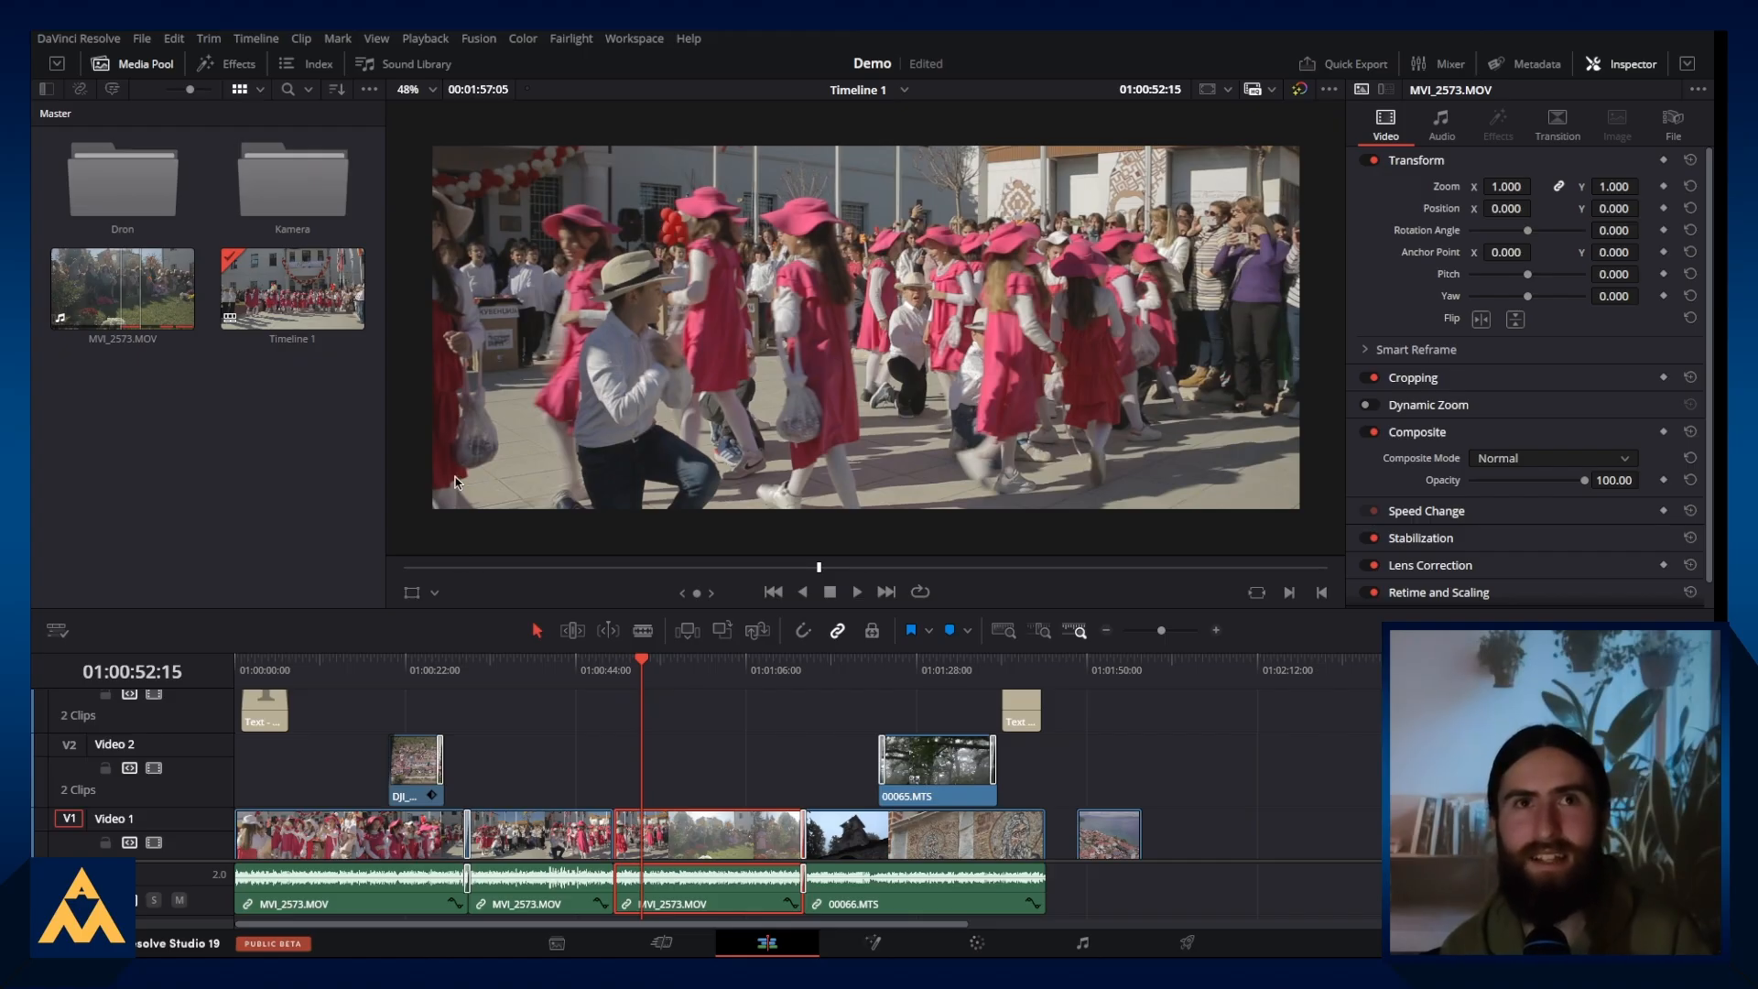
pyautogui.click(420, 39)
pyautogui.click(414, 43)
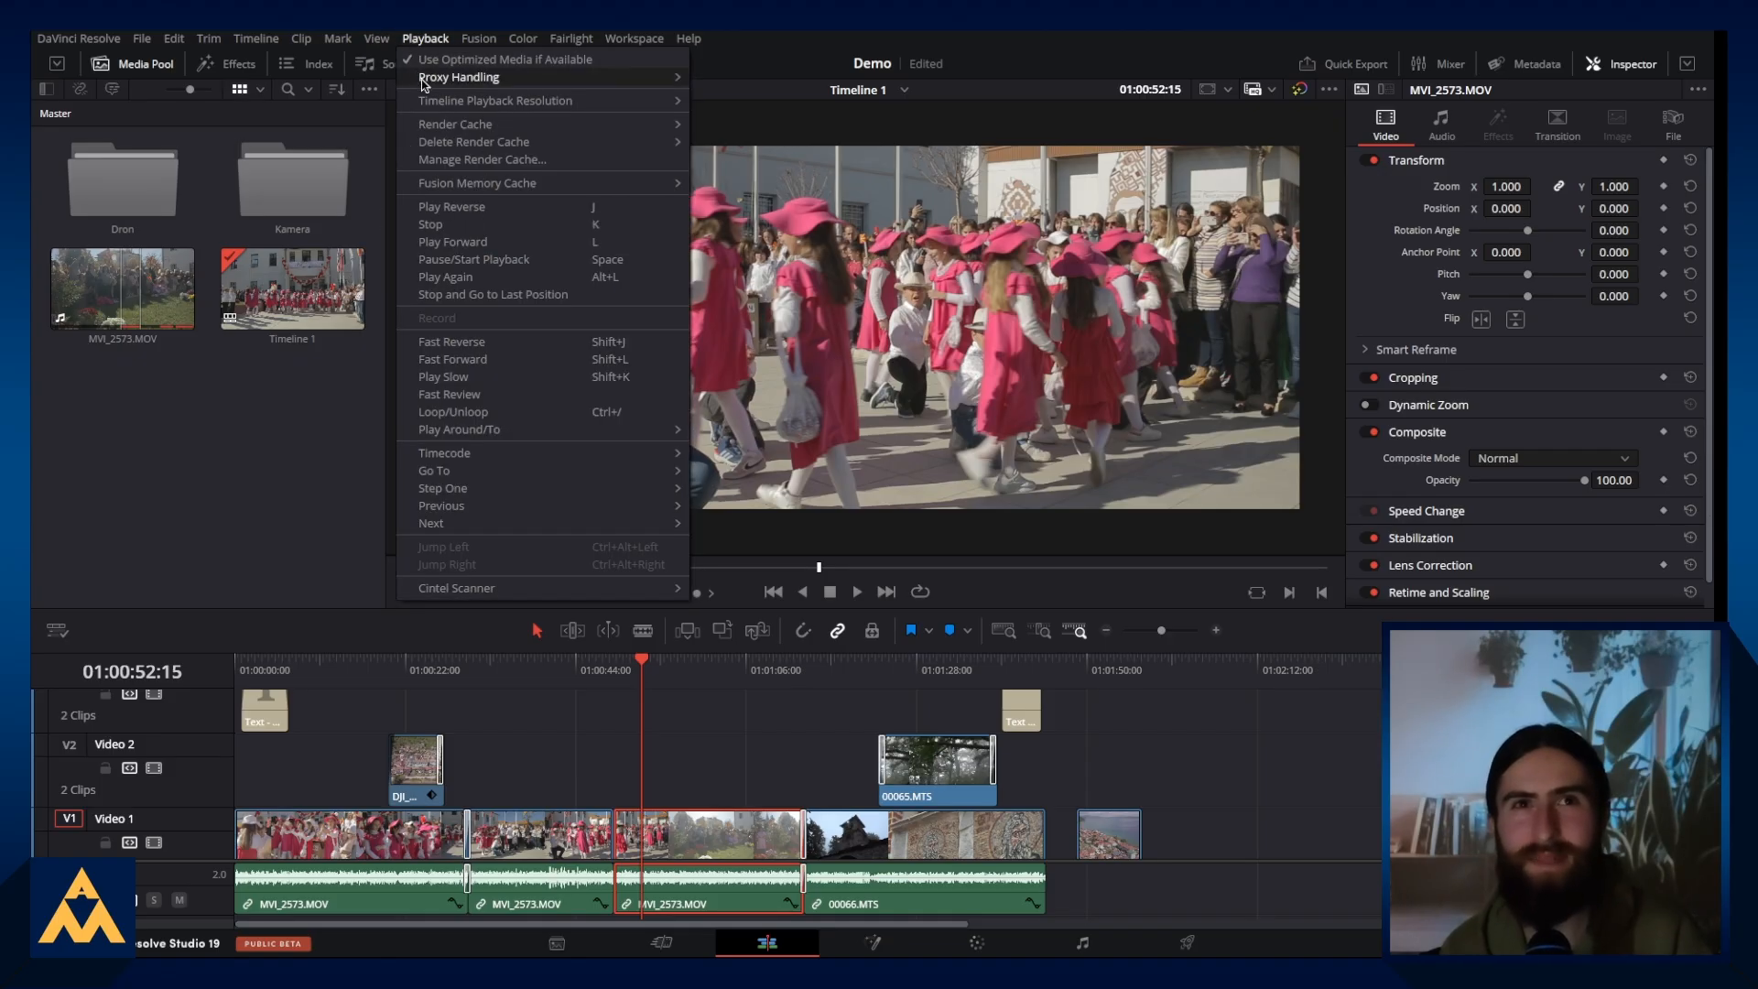
pyautogui.moveTo(433, 82)
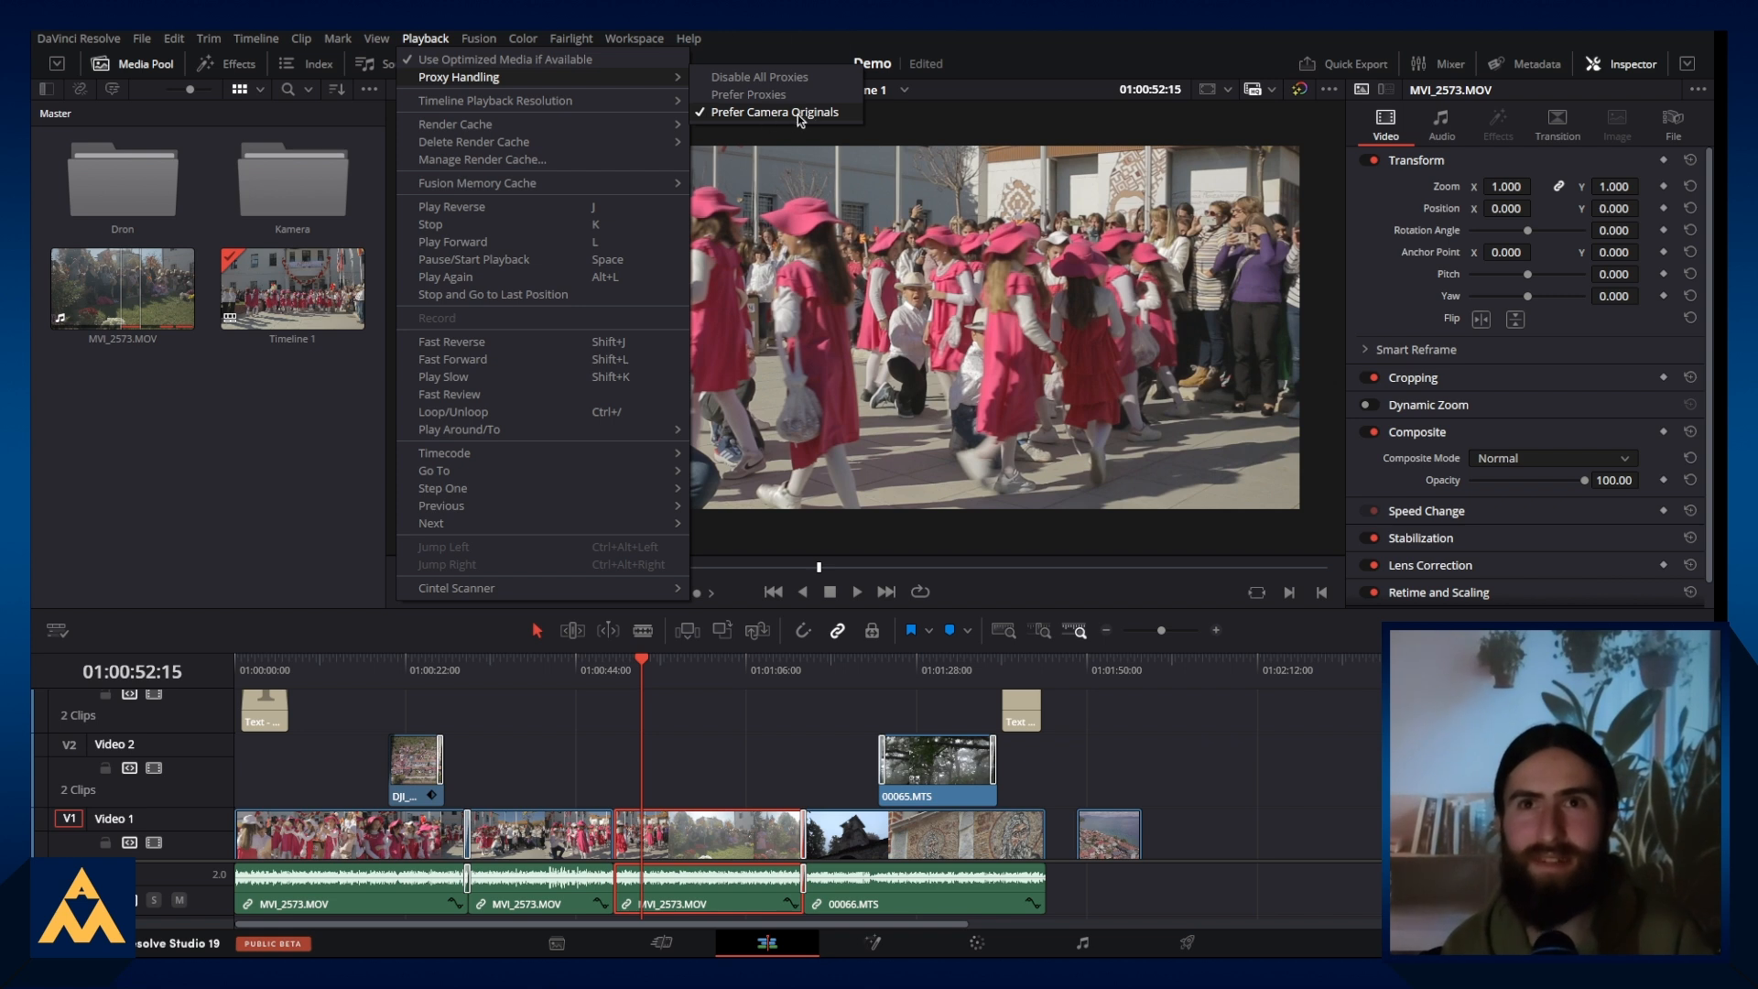
pyautogui.click(735, 110)
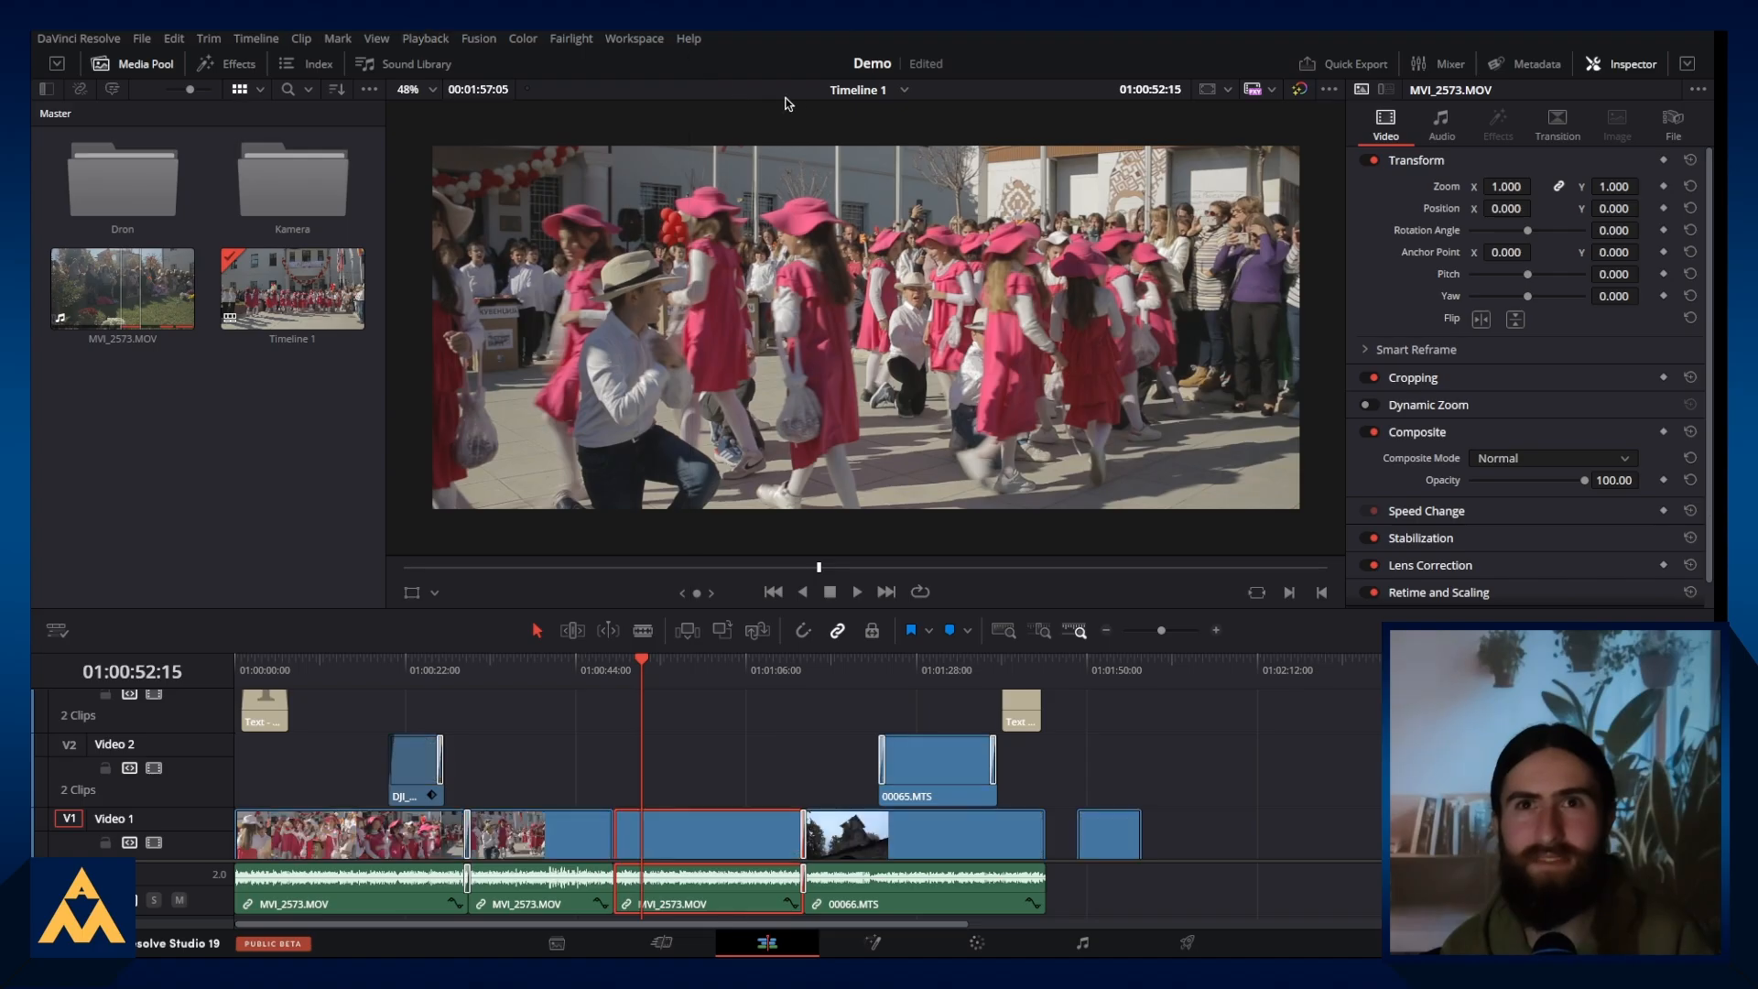